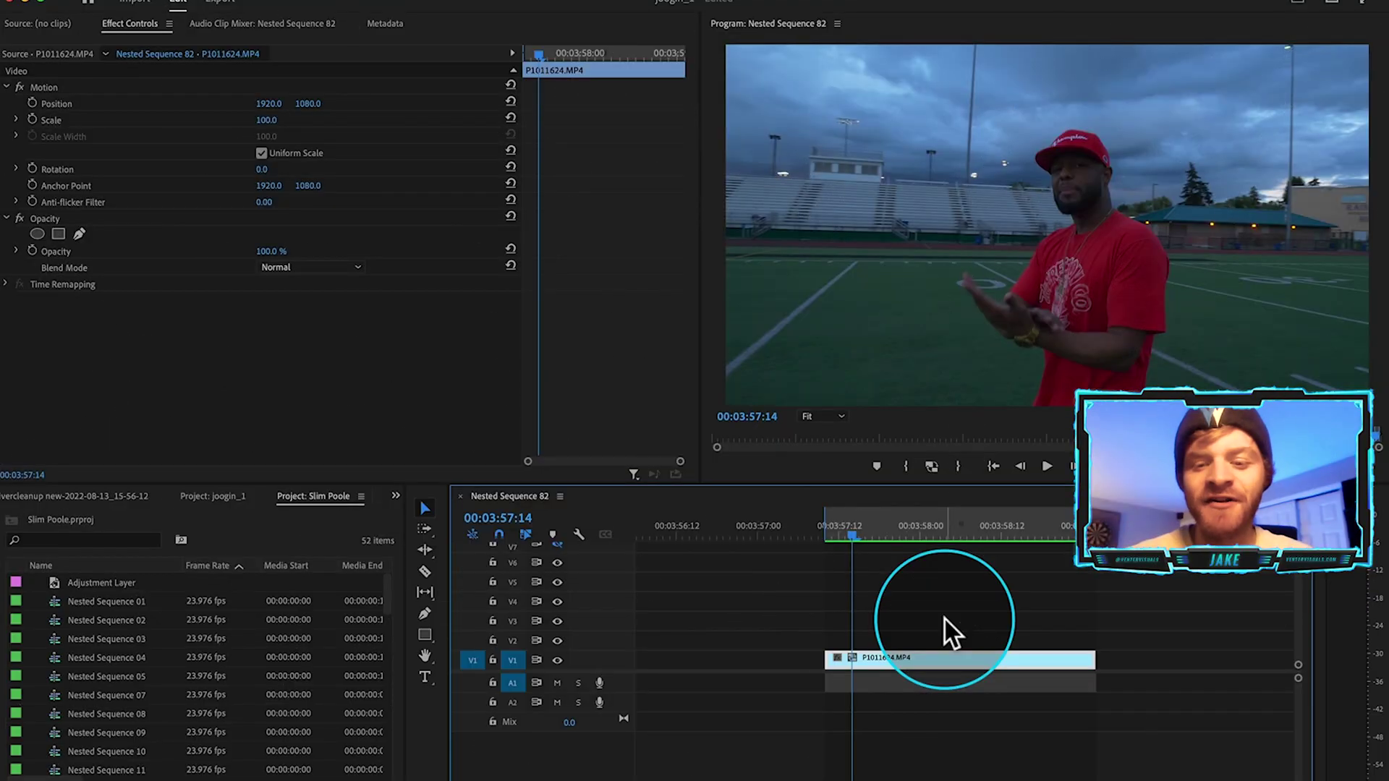
Duplicate the P1011624.MP4 clip onto video track V2 and nest the copy under the suggested name
{"action": "key", "text": "space"}
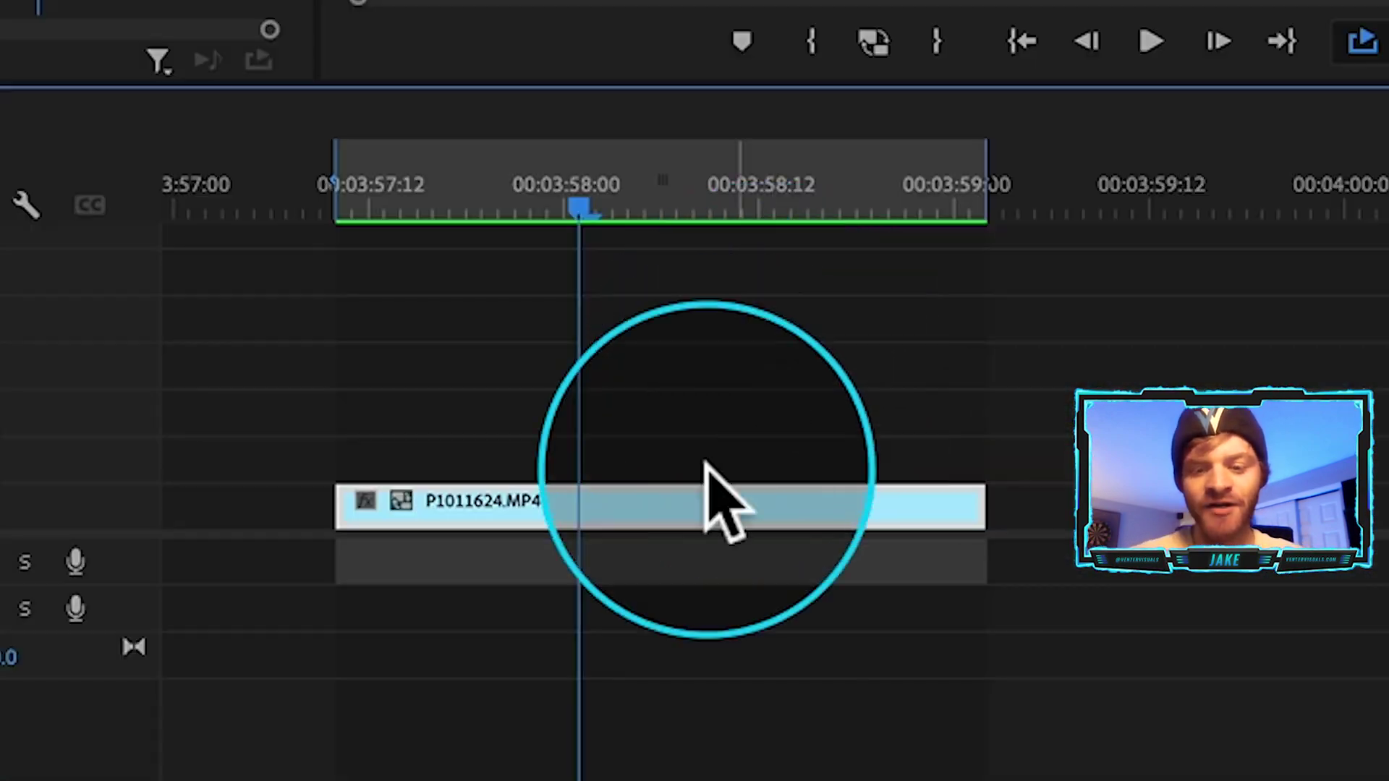
{"action": "left_click_drag", "start_coordinate": [675, 508], "coordinate": [675, 465]}
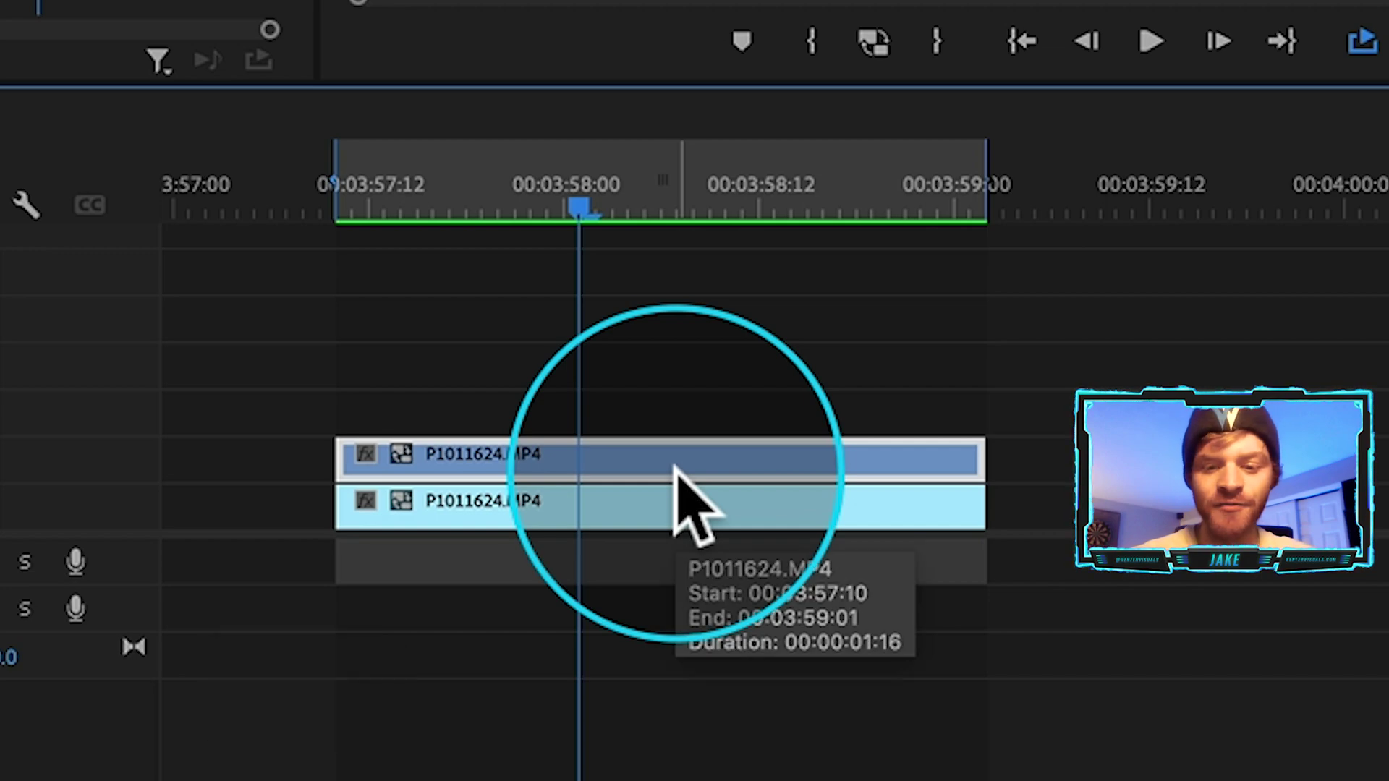
{"action": "right_click", "coordinate": [615, 492]}
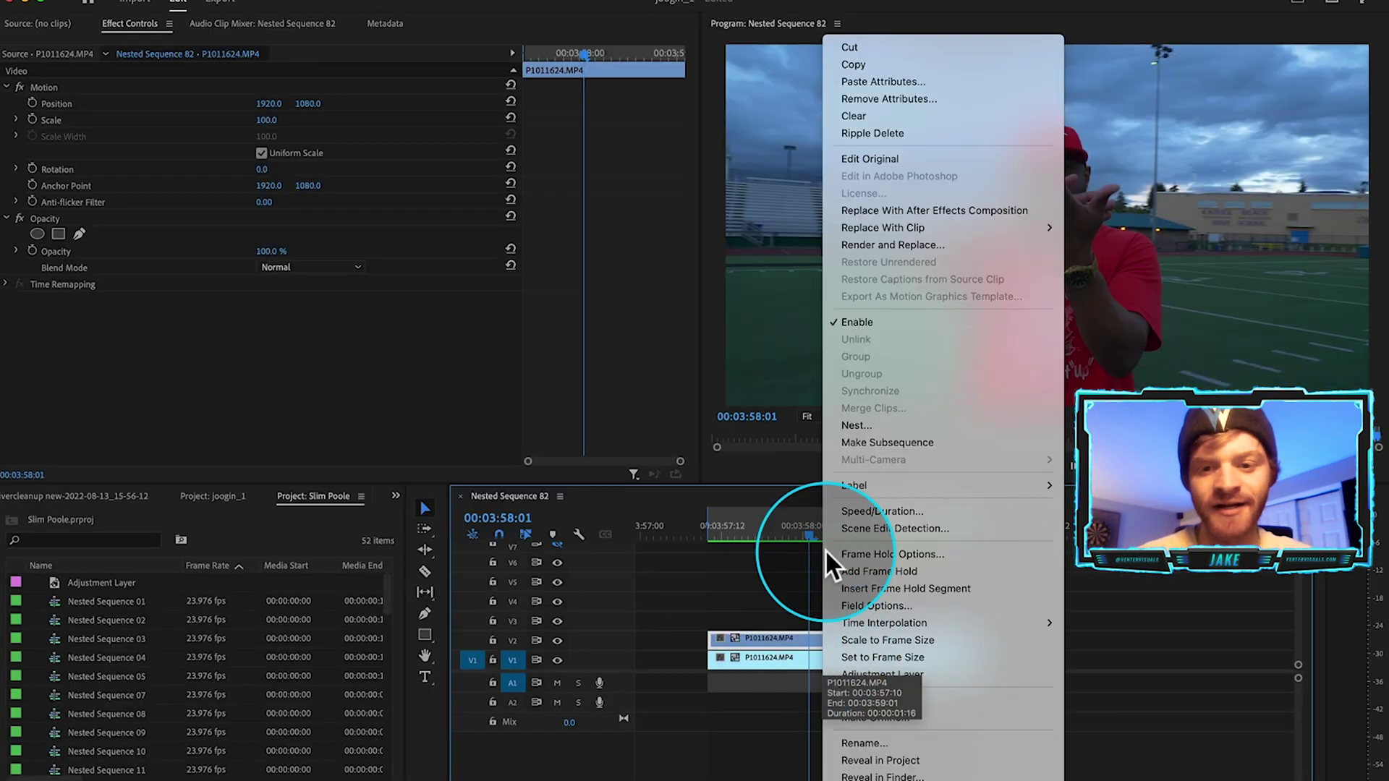
{"action": "left_click", "coordinate": [858, 425]}
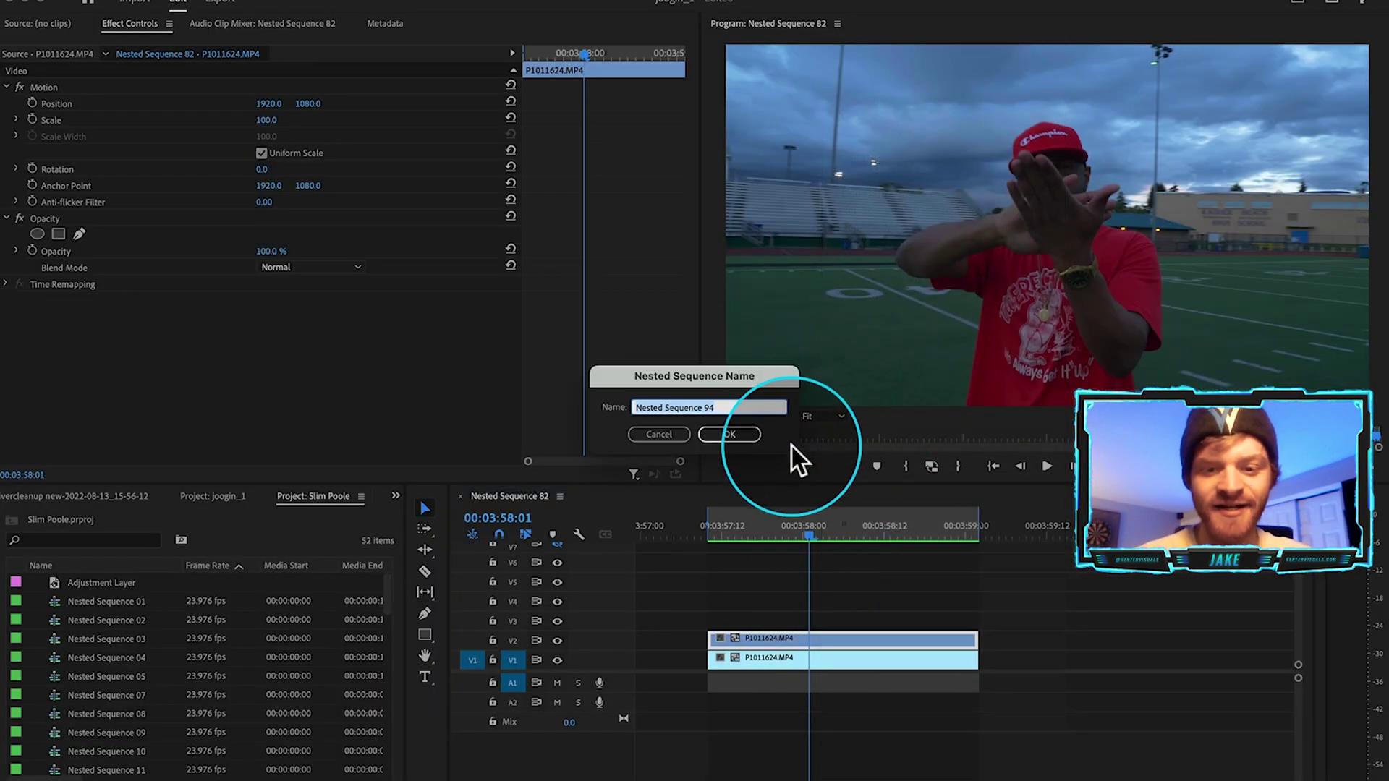
{"action": "left_click", "coordinate": [732, 434]}
Replace the nested sequence on V2 with an After Effects composition
{"action": "left_click", "coordinate": [837, 629]}
{"action": "right_click", "coordinate": [838, 632]}
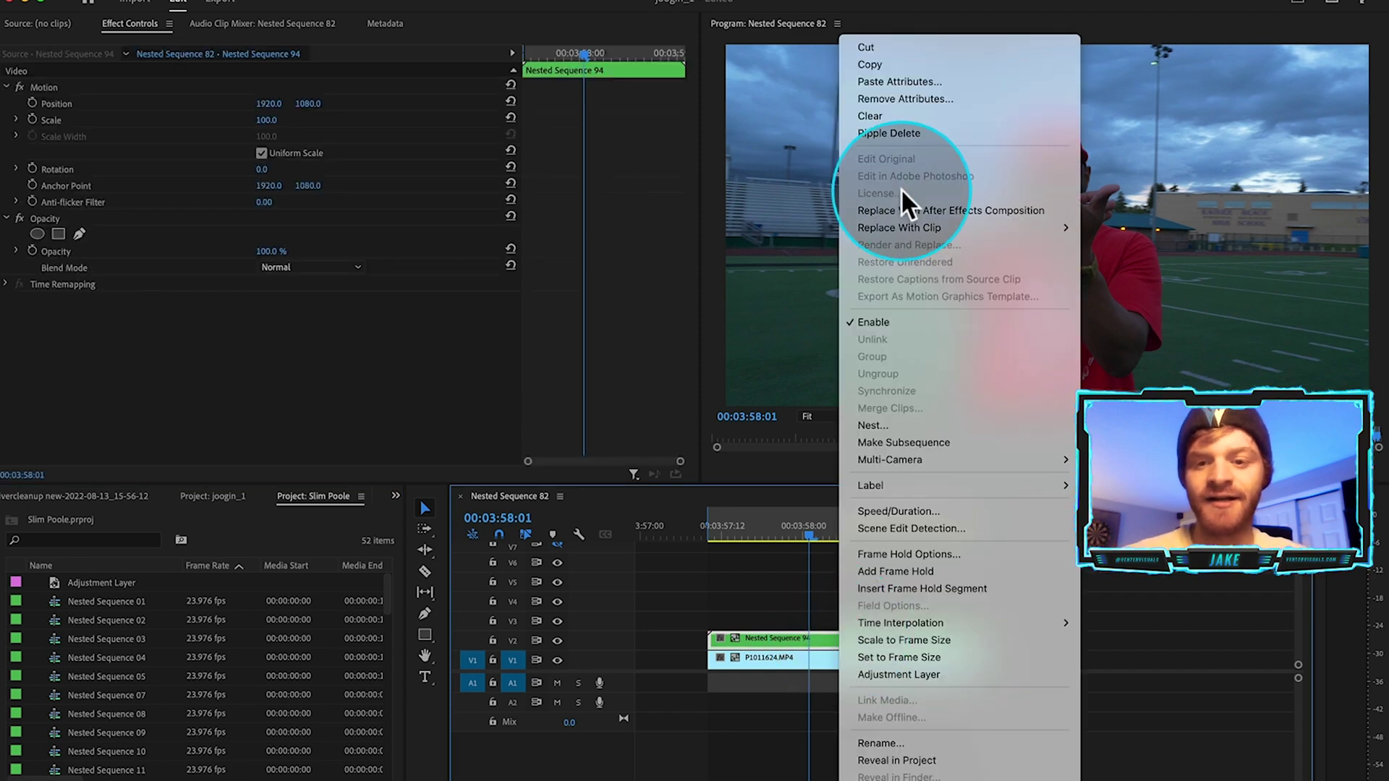
{"action": "left_click", "coordinate": [897, 211]}
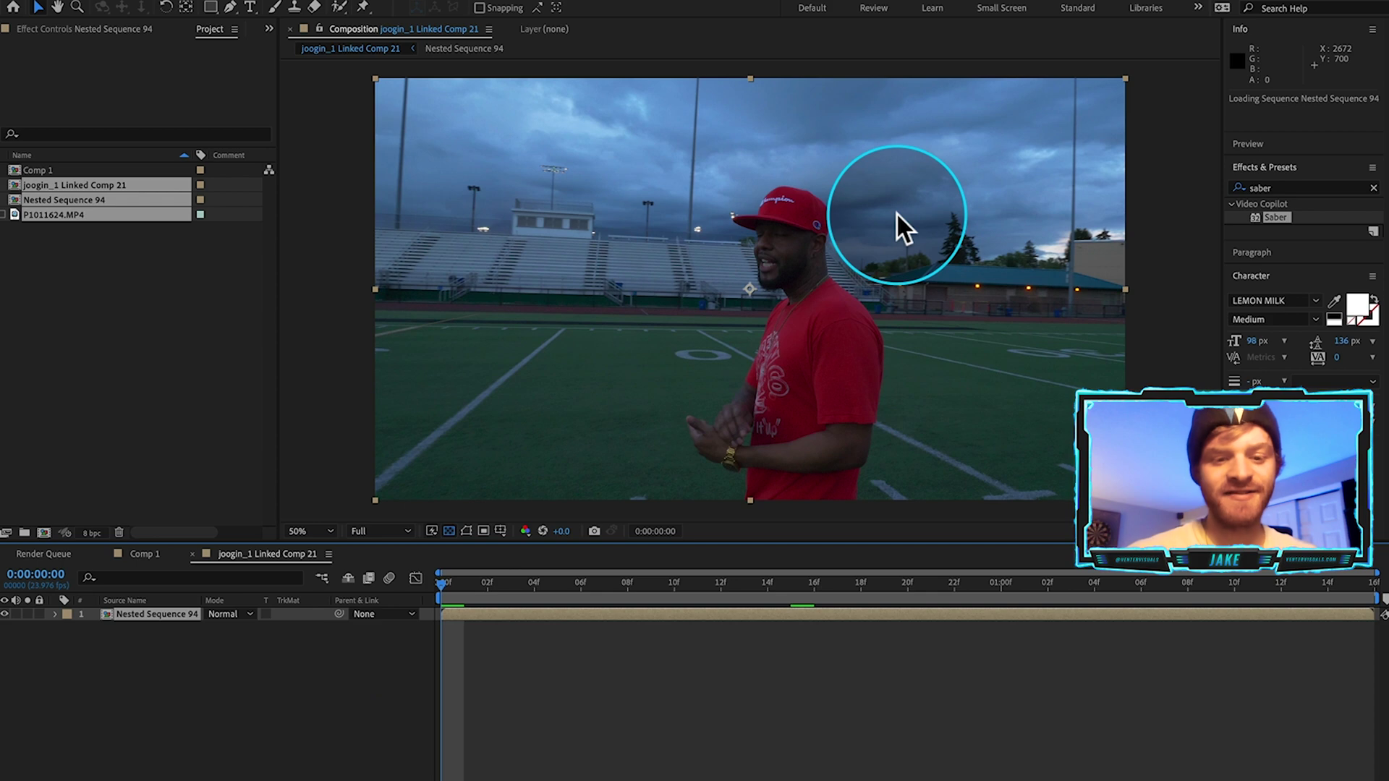
Activate the Roto Brush tool and open the Nested Sequence 94 layer for painting
{"action": "left_click", "coordinate": [1148, 163]}
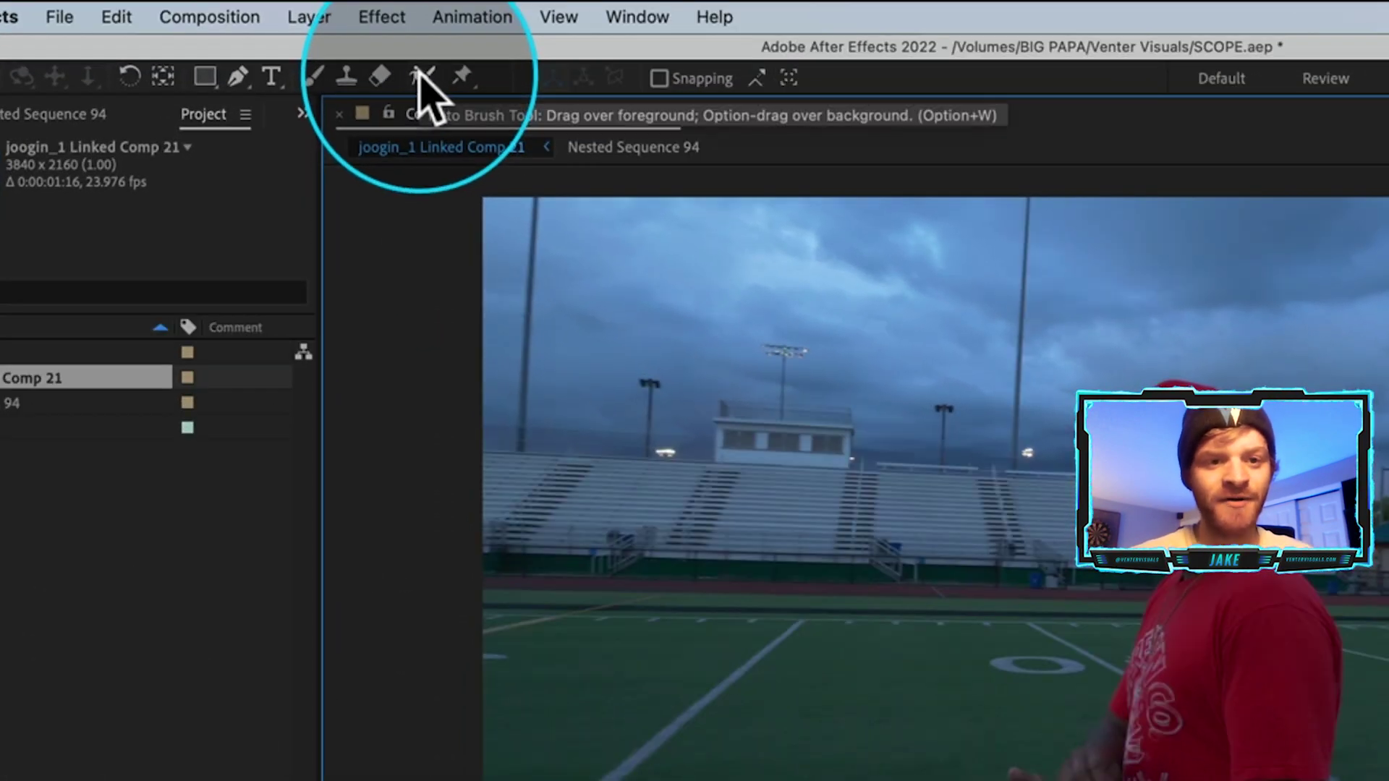
{"action": "left_click", "coordinate": [421, 75]}
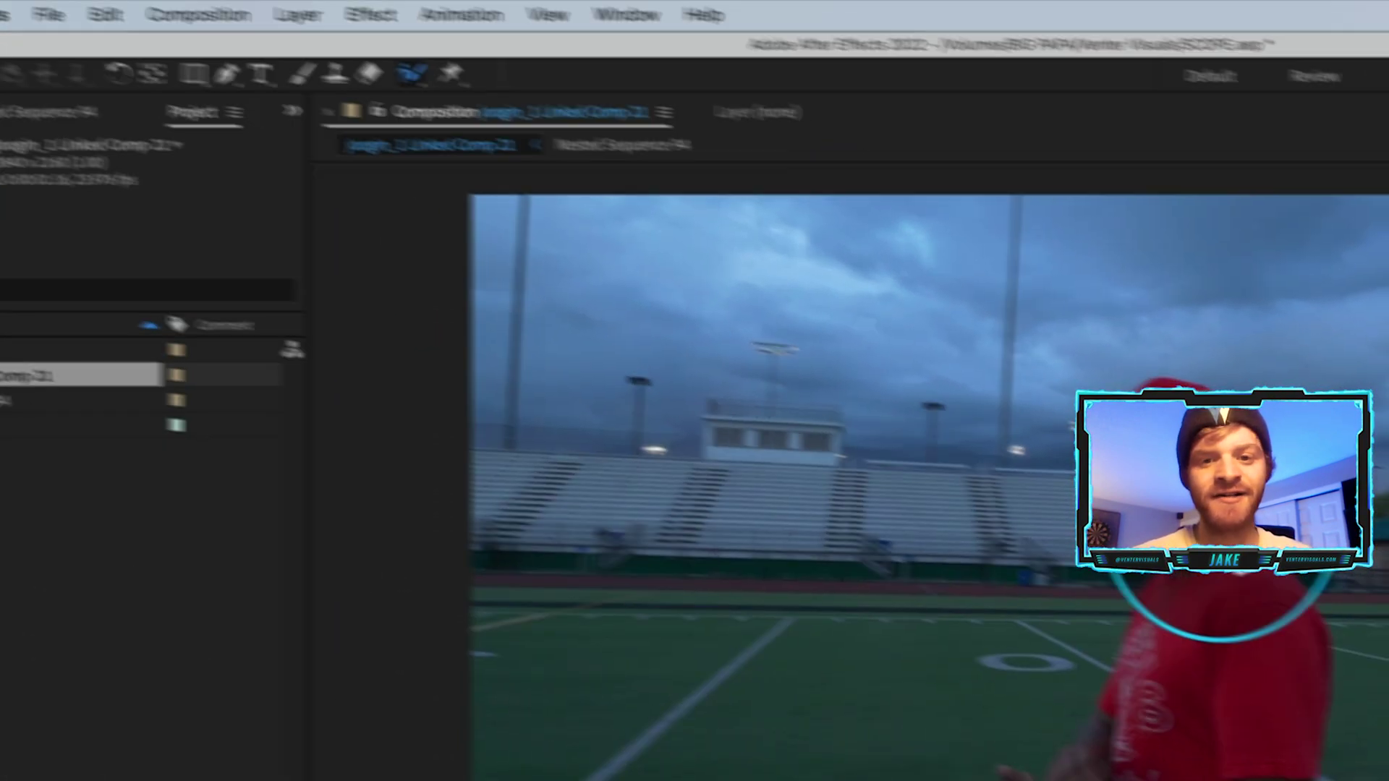
{"action": "double_click", "coordinate": [1188, 521]}
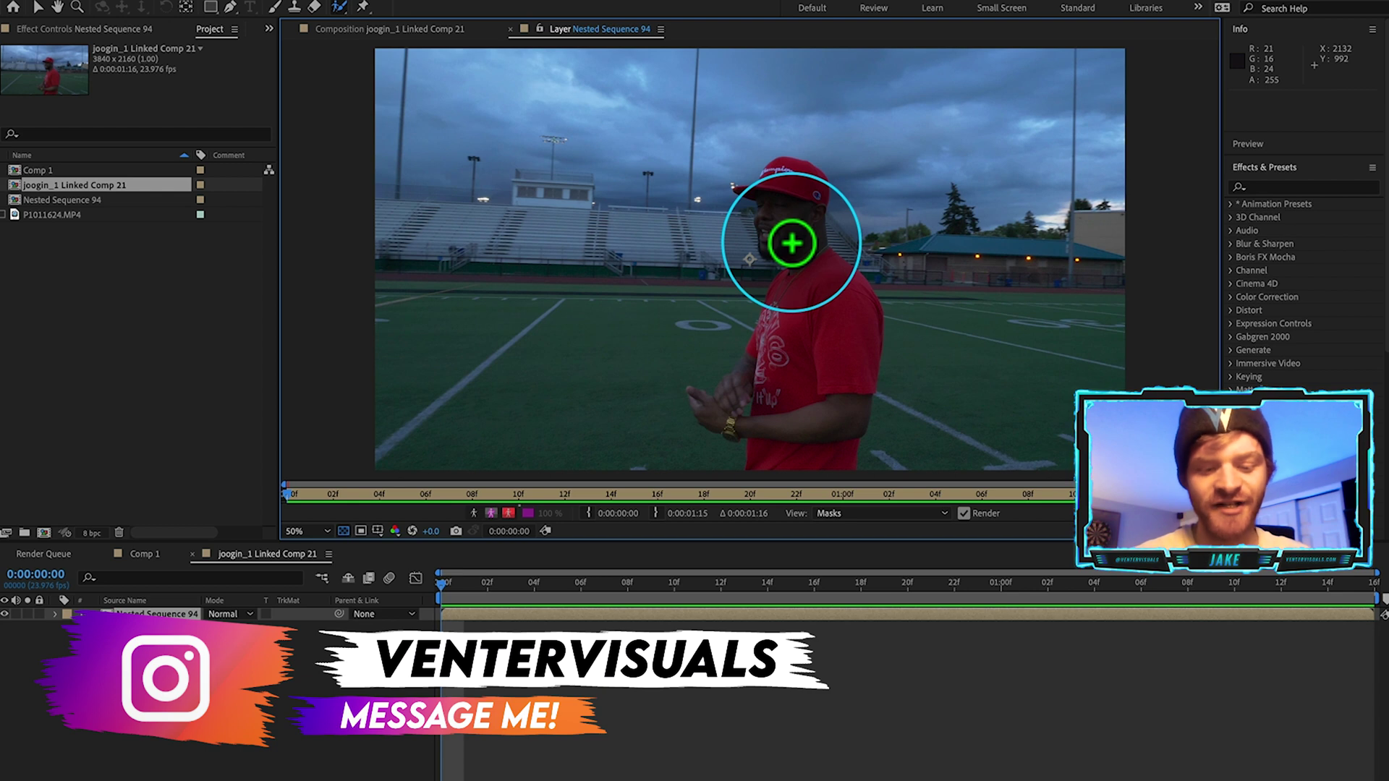
Resize the Roto Brush to roughly the width of the man's cap
{"action": "left_click_drag", "start_coordinate": [654, 196], "coordinate": [653, 193]}
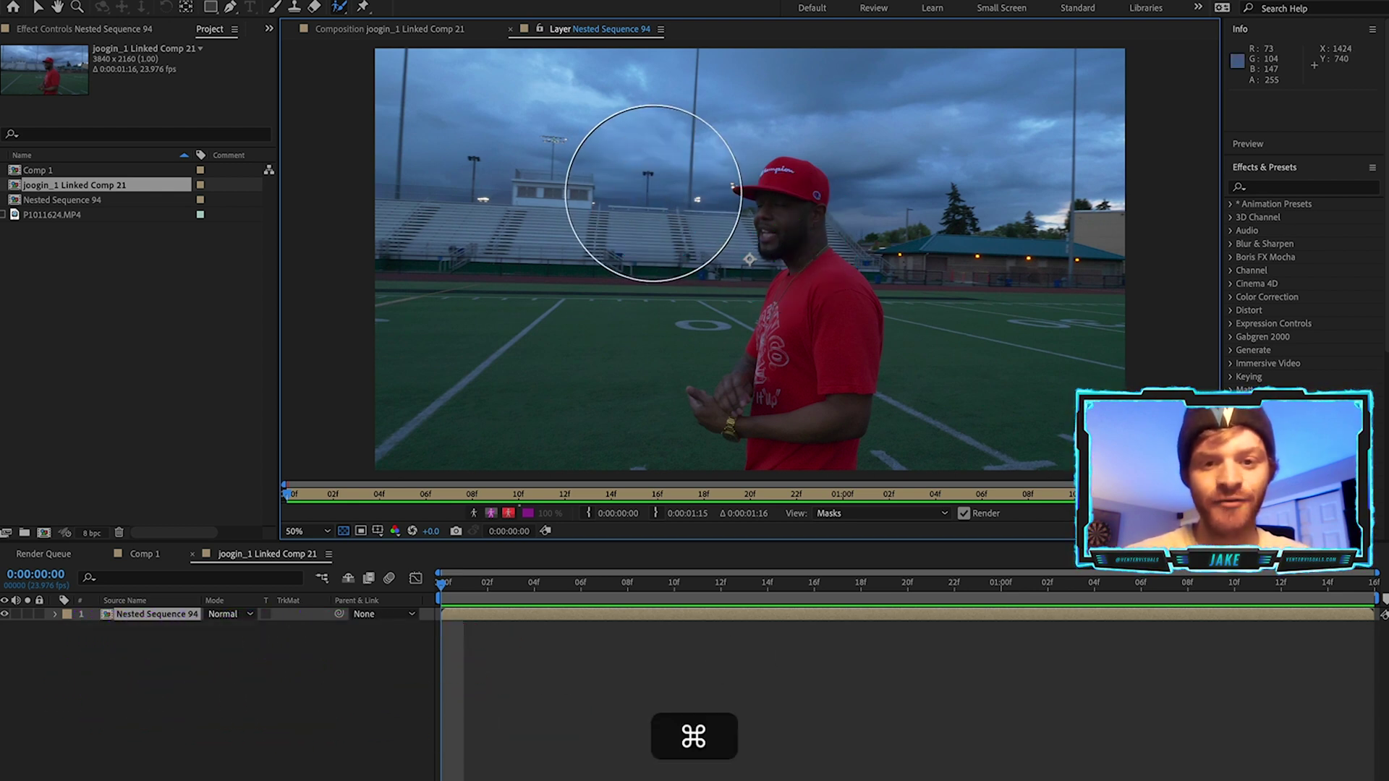
{"action": "left_click_drag", "start_coordinate": [653, 193], "coordinate": [653, 194]}
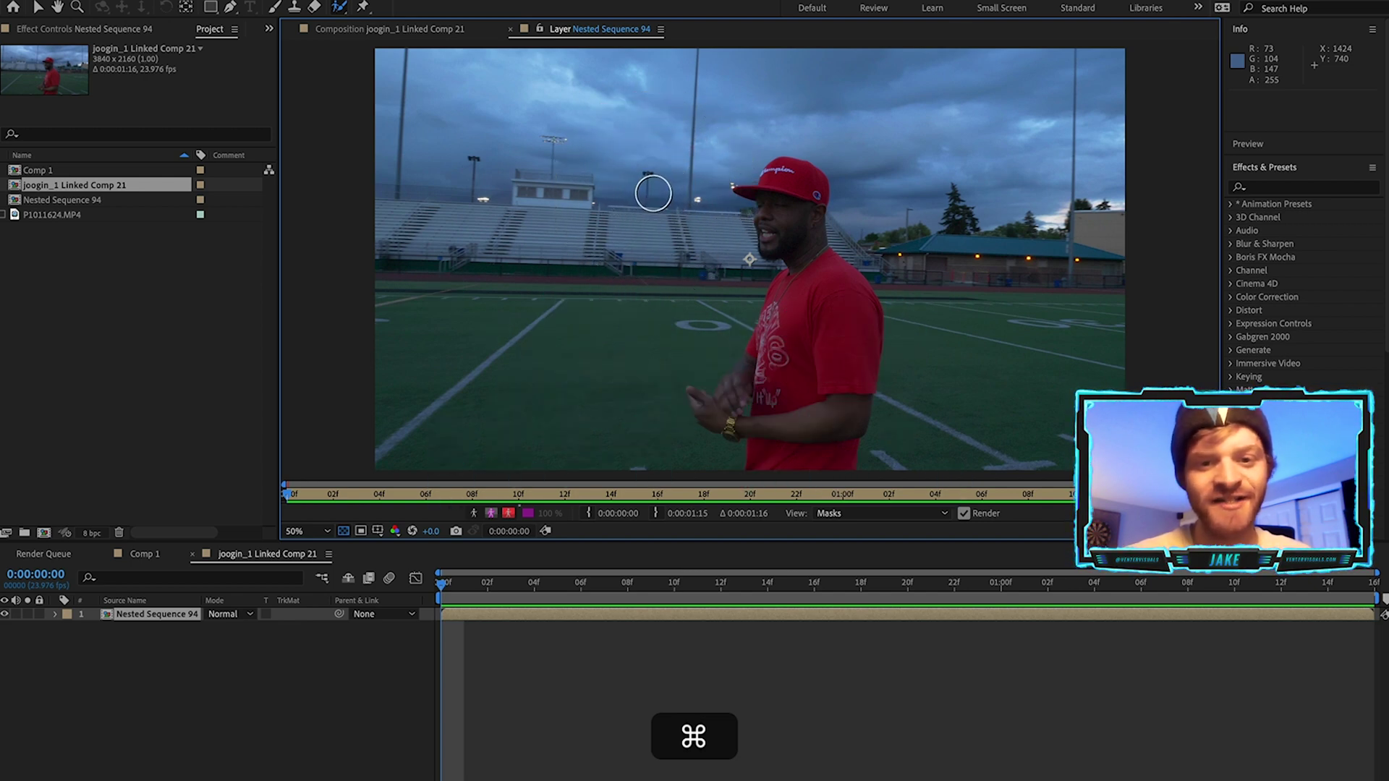
{"action": "left_click_drag", "start_coordinate": [653, 193], "coordinate": [682, 208]}
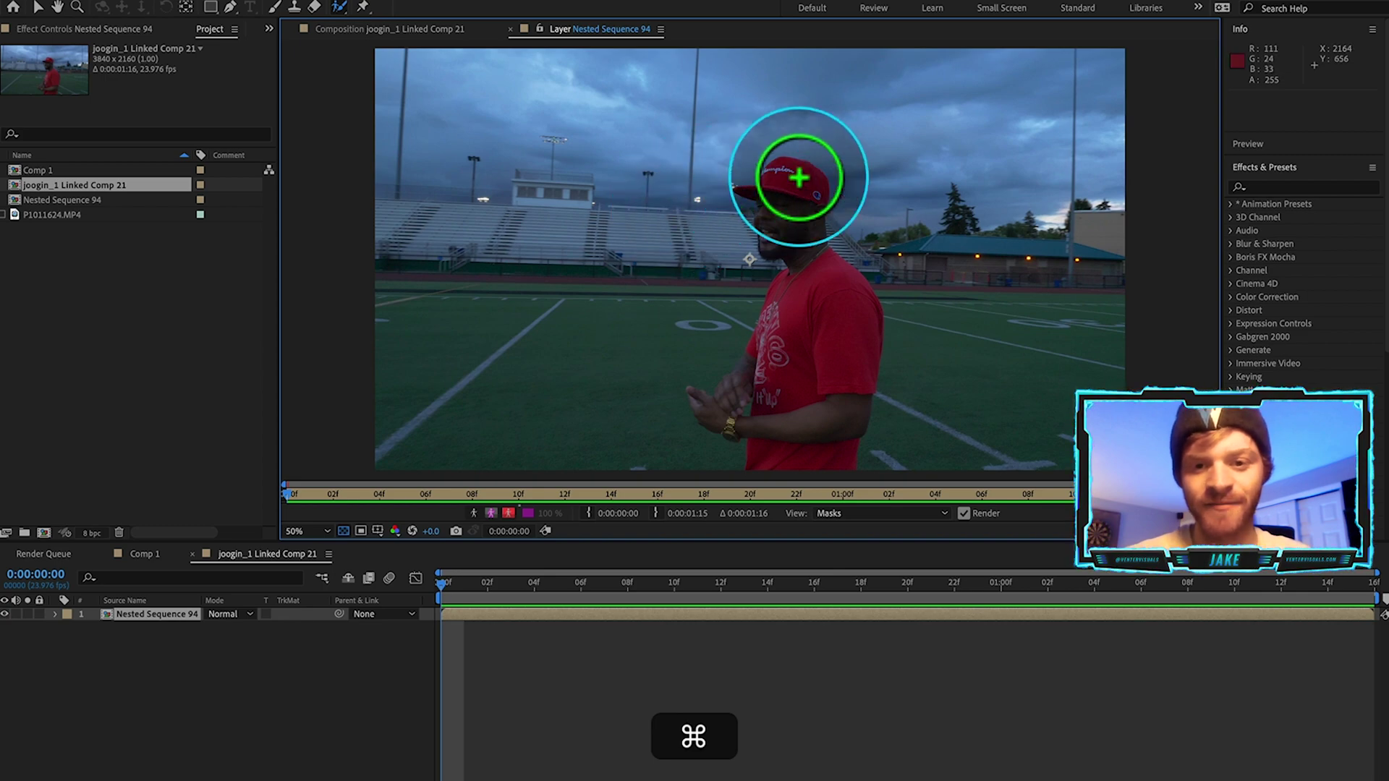
Paint the man from cap to shirt as Roto Brush foreground and subtract the stray background beside his face and arms
{"action": "left_click_drag", "start_coordinate": [782, 177], "coordinate": [842, 288]}
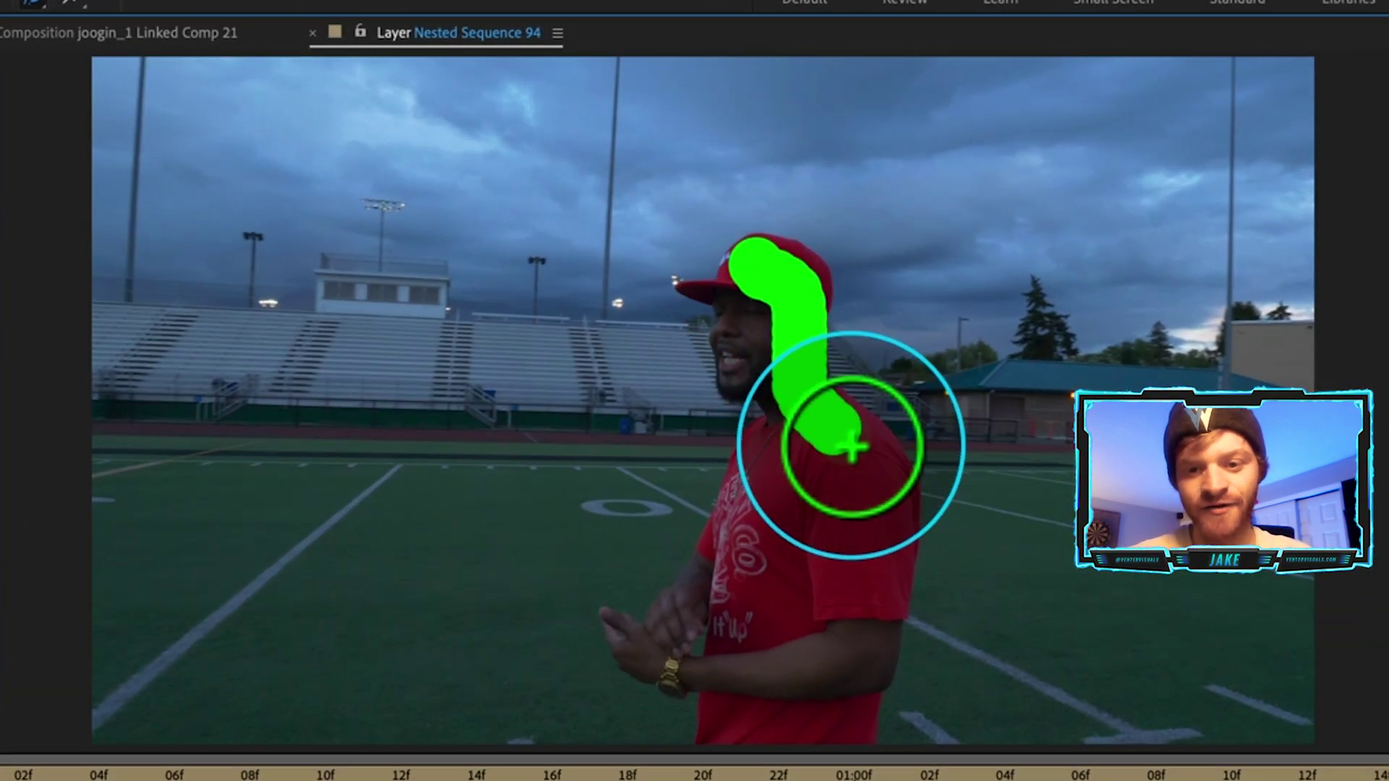
{"action": "mouse_move", "coordinate": [854, 448]}
{"action": "left_mouse_down"}
{"action": "mouse_move", "coordinate": [893, 562]}
{"action": "mouse_move", "coordinate": [858, 677]}
{"action": "mouse_move", "coordinate": [839, 715]}
{"action": "mouse_move", "coordinate": [745, 716]}
{"action": "mouse_move", "coordinate": [709, 652]}
{"action": "mouse_move", "coordinate": [633, 635]}
{"action": "mouse_move", "coordinate": [683, 628]}
{"action": "mouse_move", "coordinate": [781, 446]}
{"action": "mouse_move", "coordinate": [803, 647]}
{"action": "mouse_move", "coordinate": [824, 498]}
{"action": "mouse_move", "coordinate": [780, 451]}
{"action": "mouse_move", "coordinate": [752, 358]}
{"action": "left_mouse_up"}
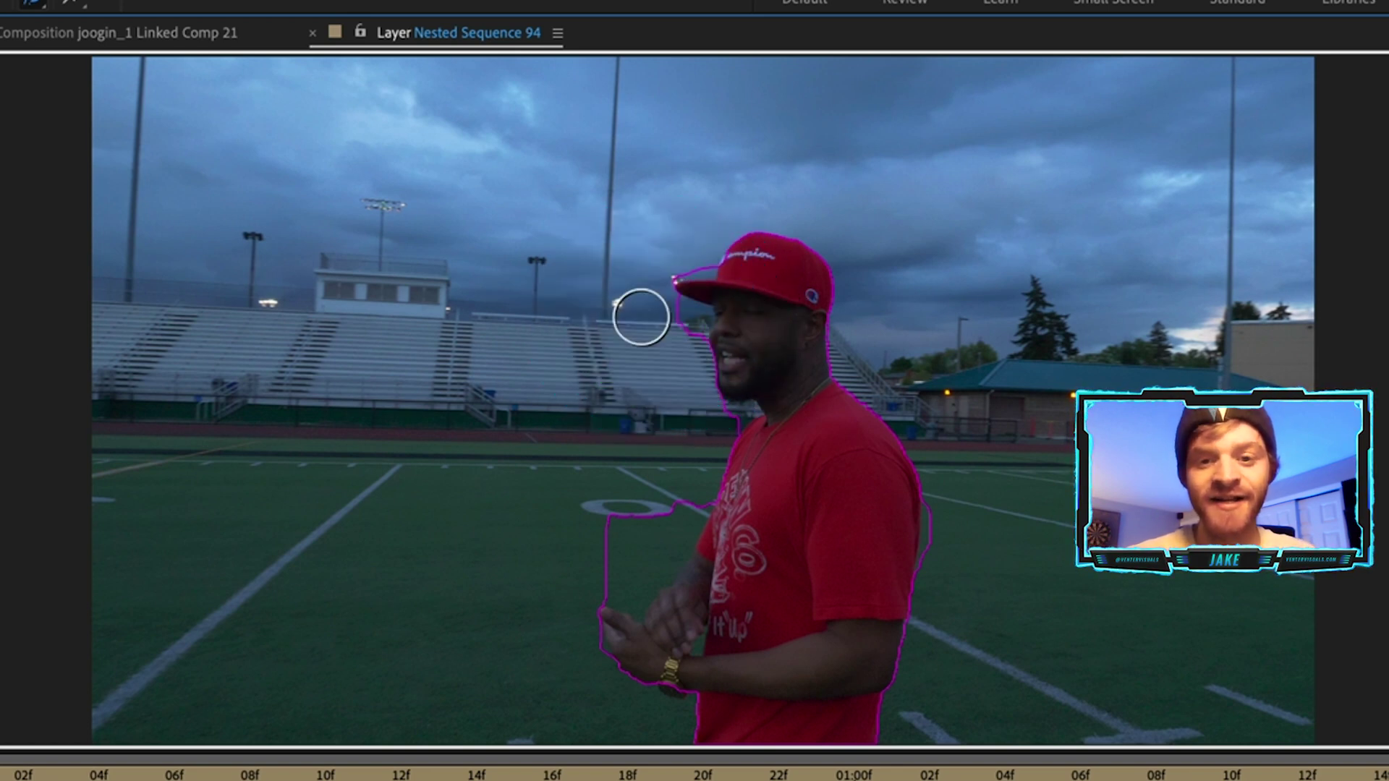
{"action": "left_click_drag", "start_coordinate": [641, 317], "coordinate": [644, 350]}
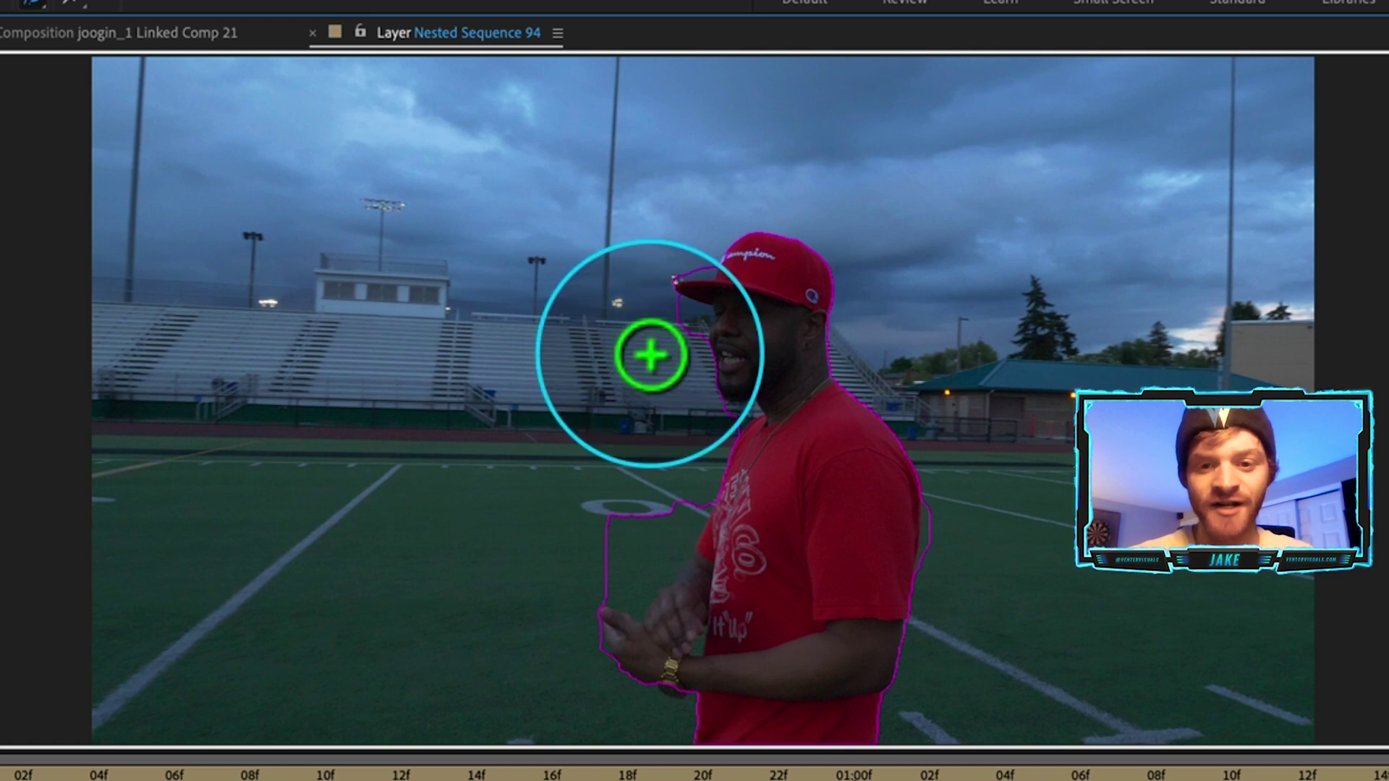
{"action": "key", "text": "alt"}
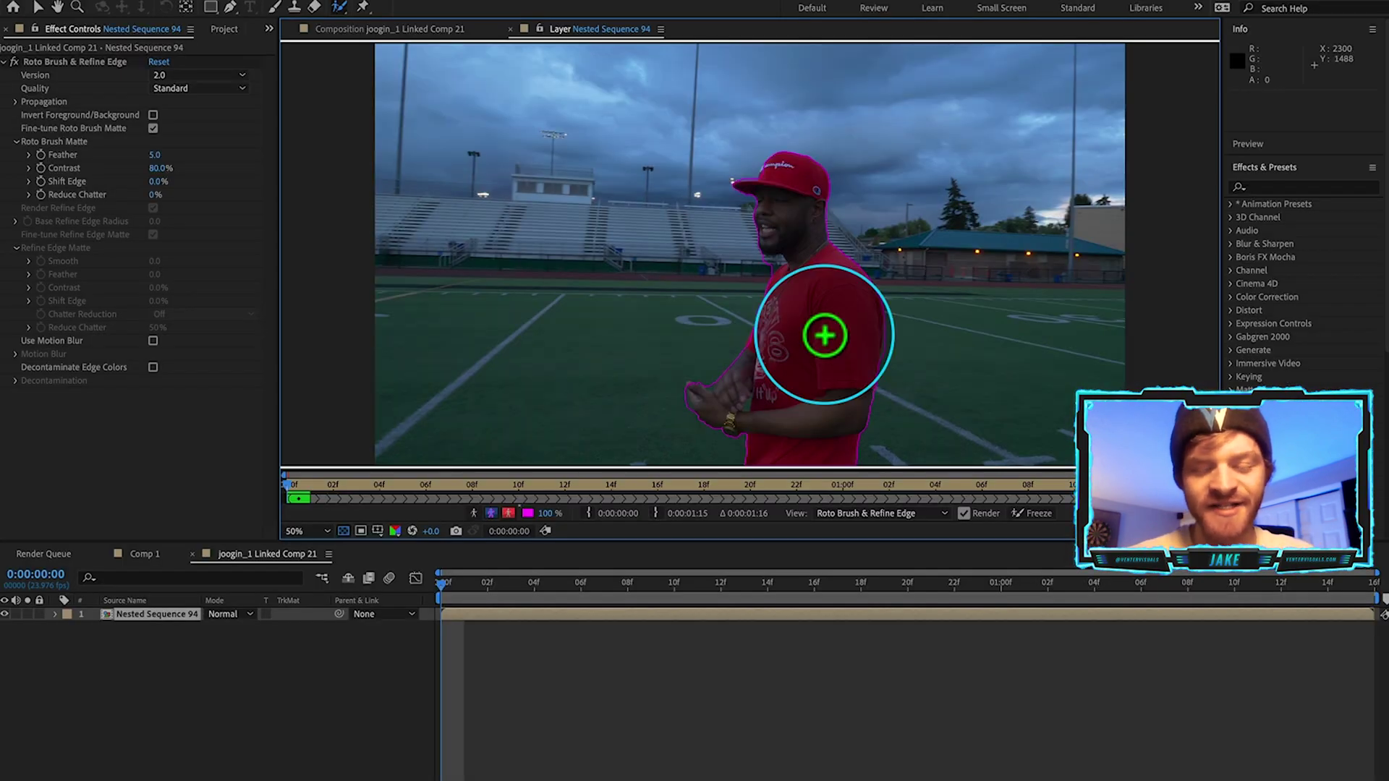
Advance through the layer frame by frame to 0:00:01:15, propagating the Roto Brush selection around the man
{"action": "key", "text": "2"}
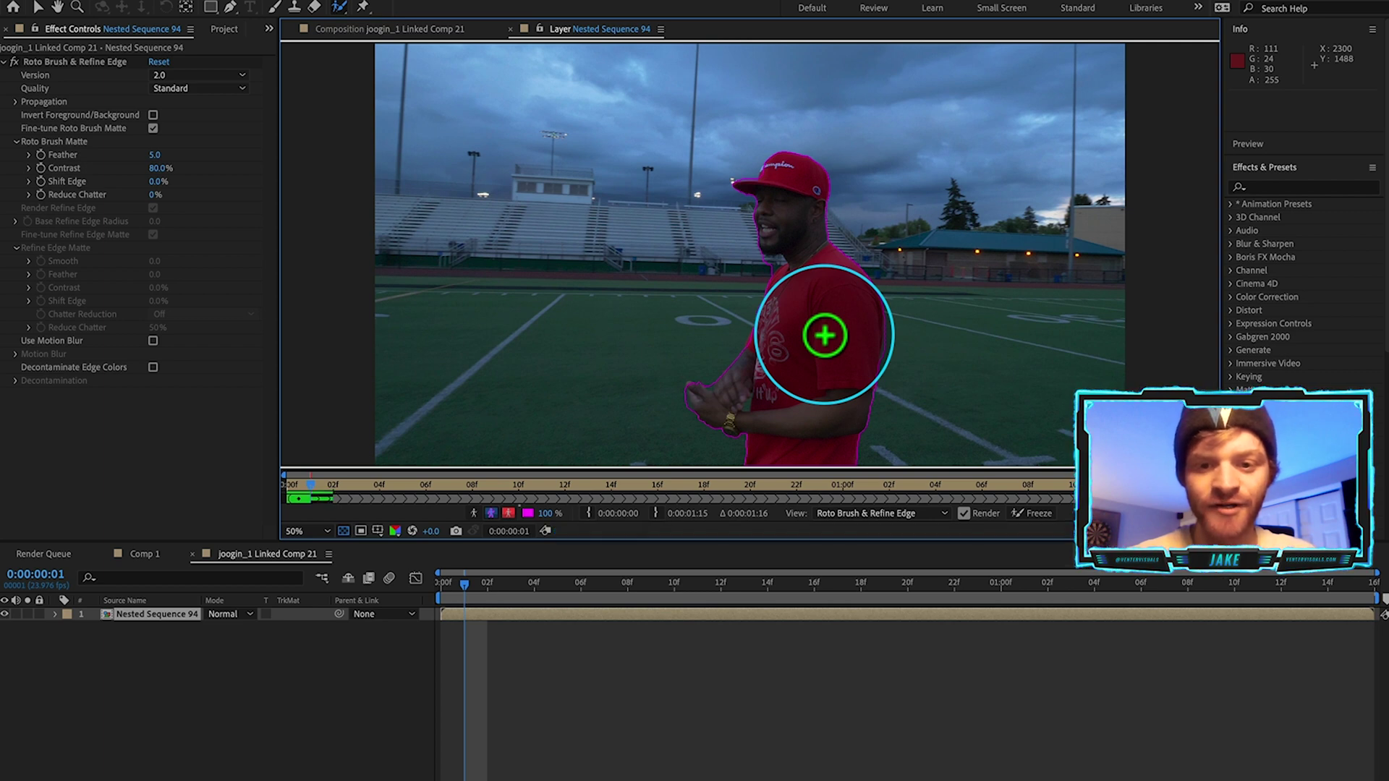
{"action": "key", "text": "2"}
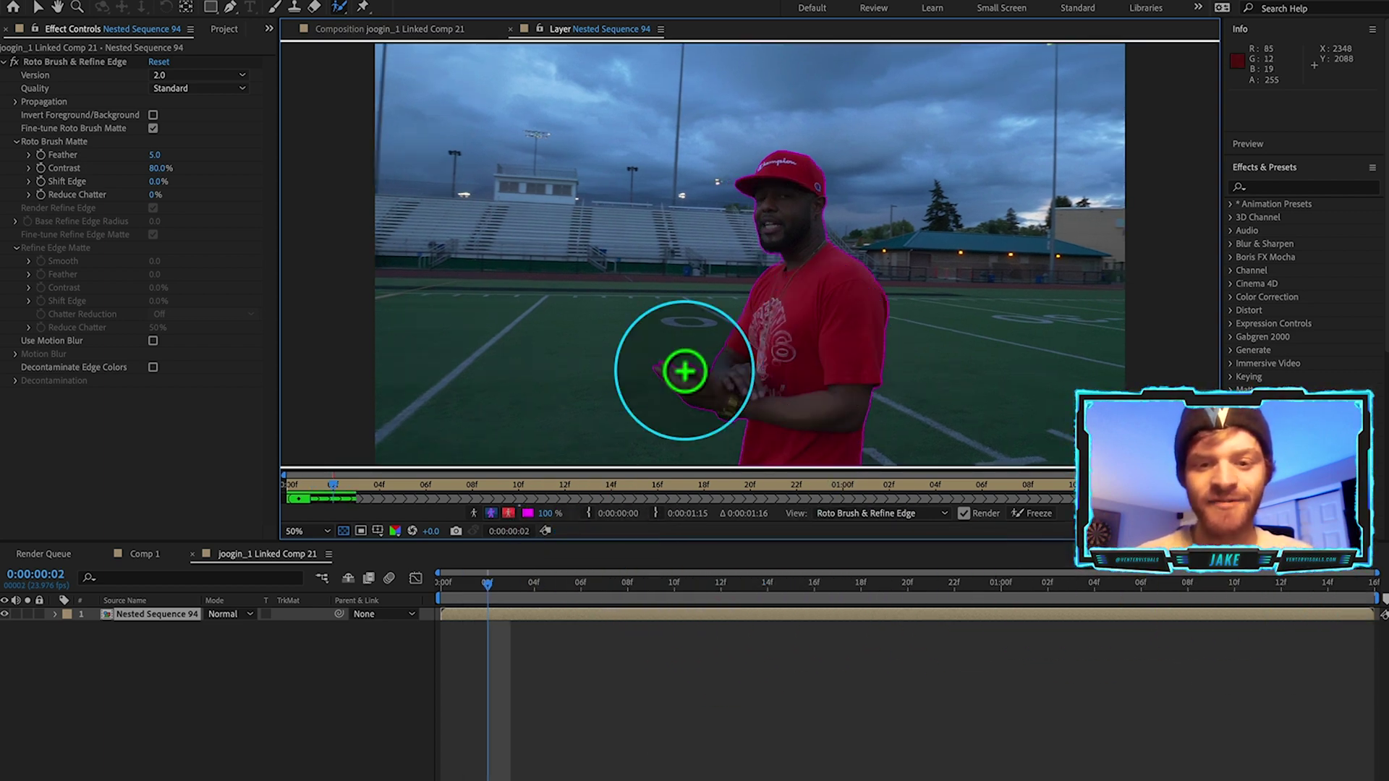
{"action": "key", "text": "2"}
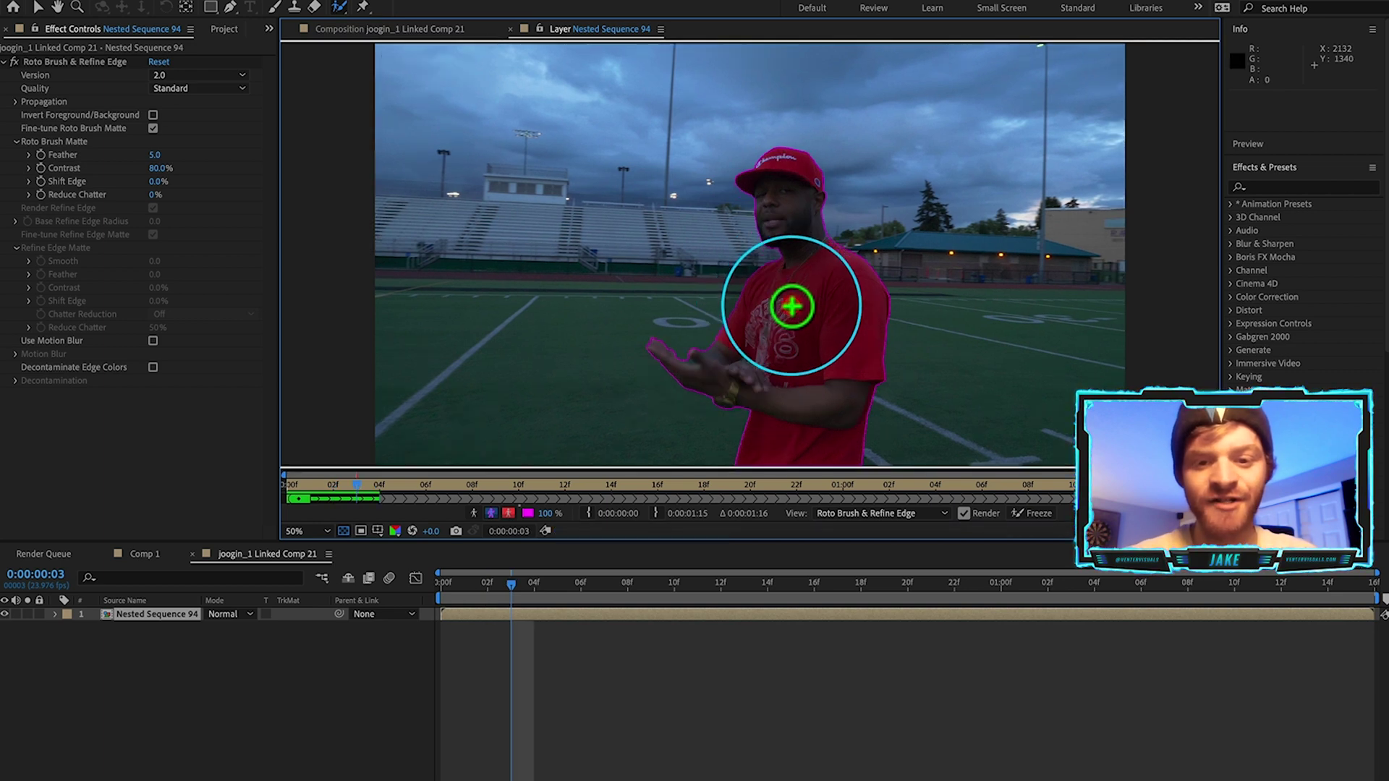
{"action": "key", "text": "2"}
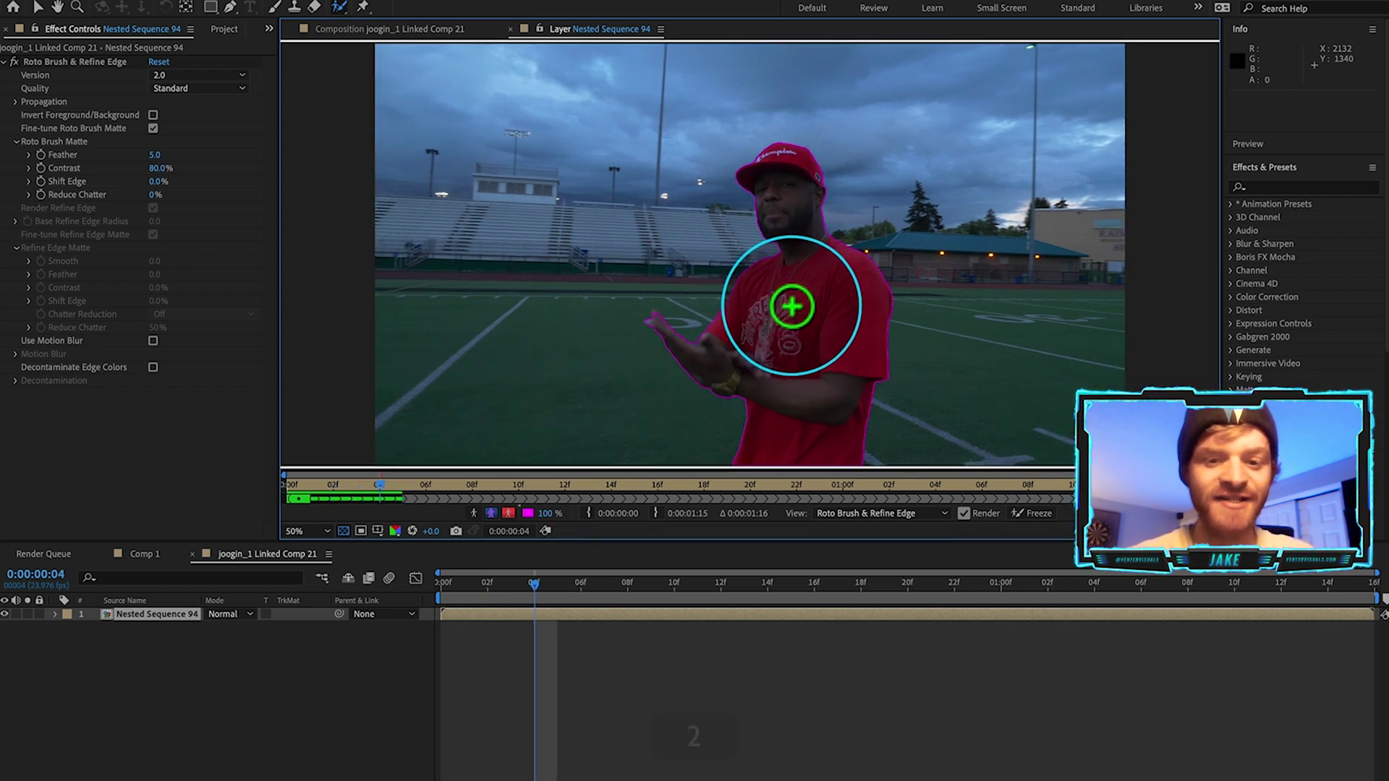
{"action": "key", "text": "2"}
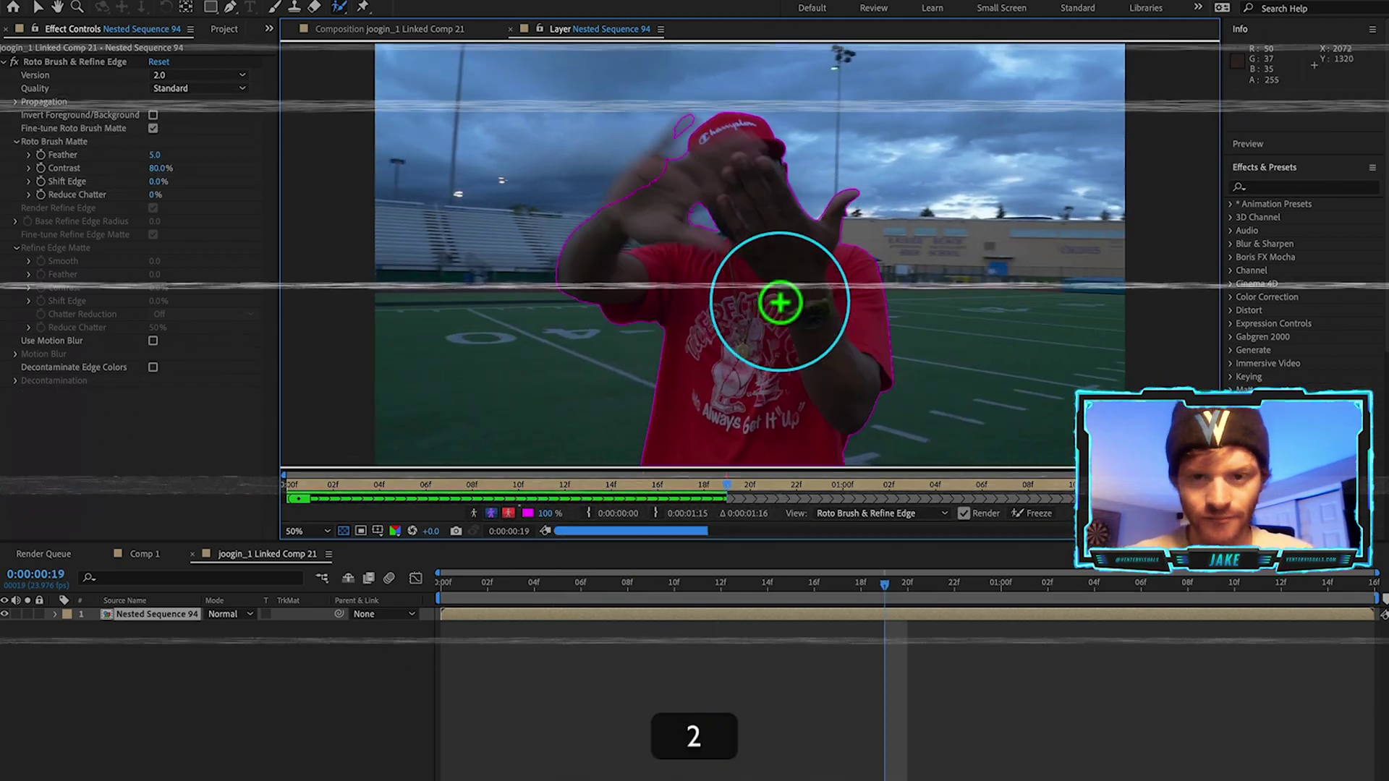
{"action": "left_click_drag", "start_coordinate": [377, 114], "coordinate": [502, 167]}
{"action": "key", "text": "2"}
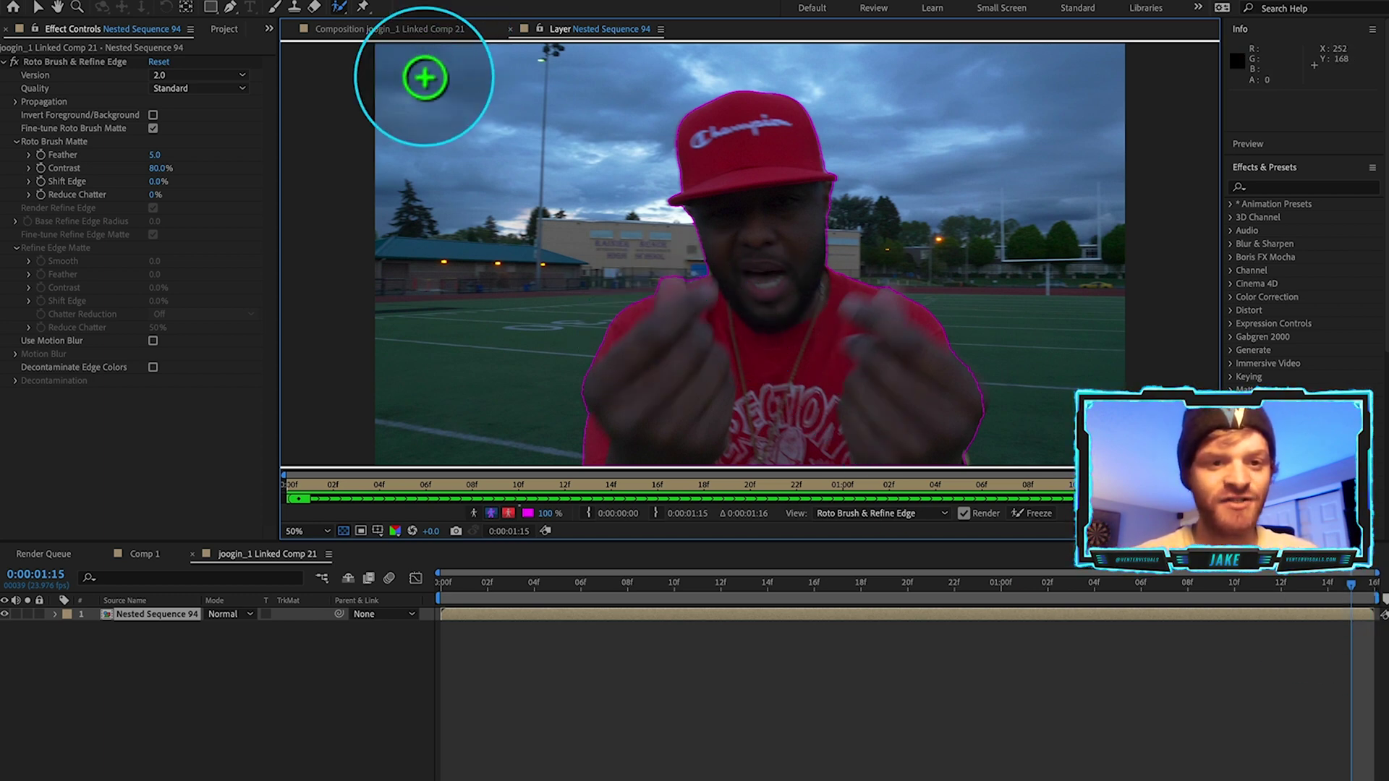
Return to the joogin_1 Linked Comp 21 composition view and check the cutout with the transparency grid off and on
{"action": "left_click", "coordinate": [371, 29]}
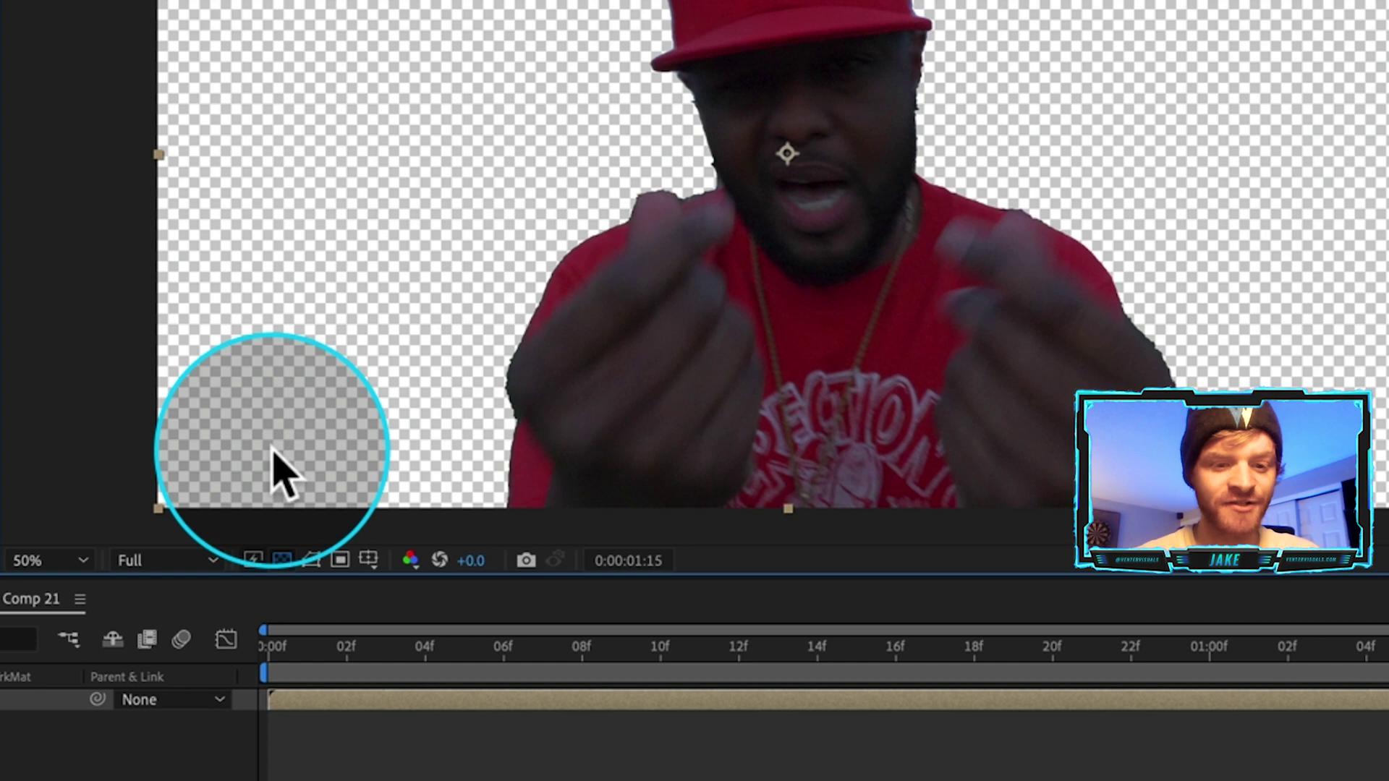
{"action": "left_click", "coordinate": [283, 560]}
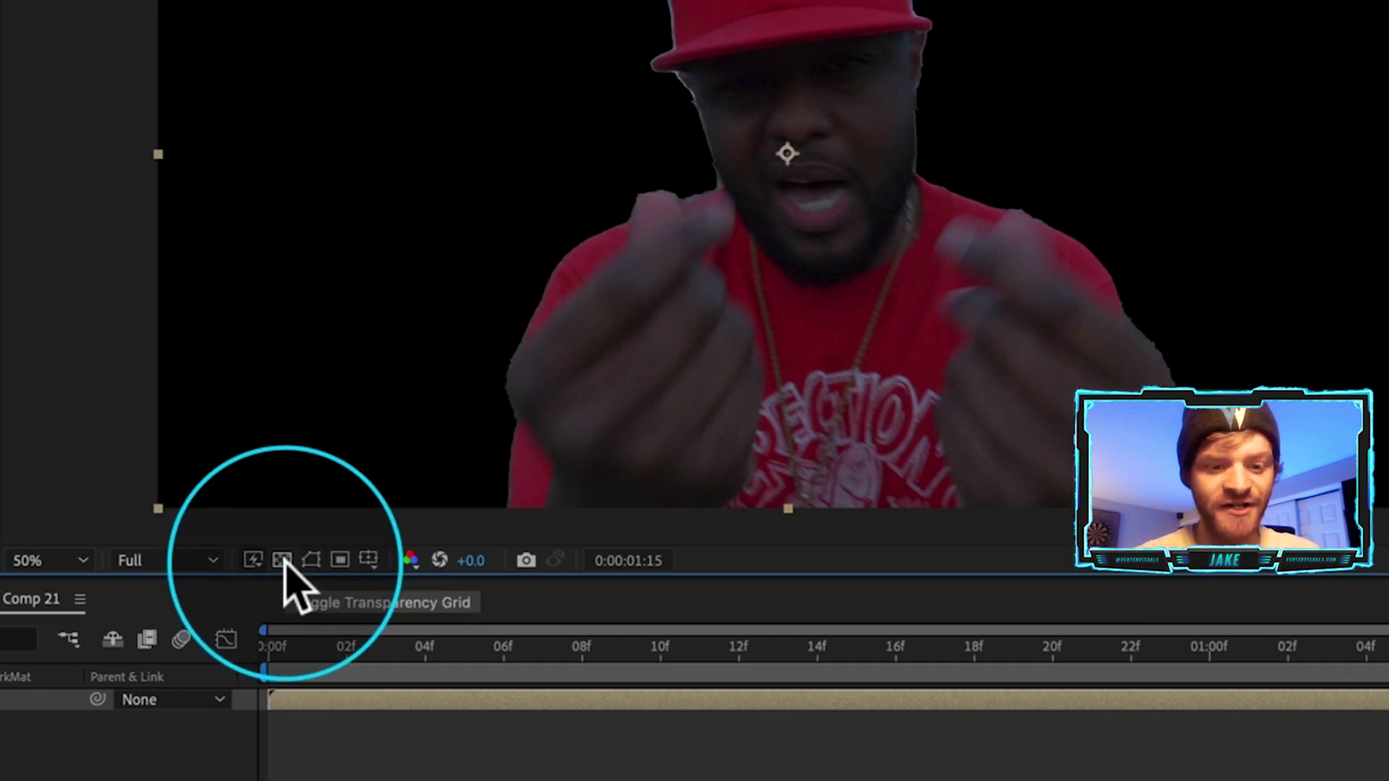
{"action": "left_click", "coordinate": [282, 560]}
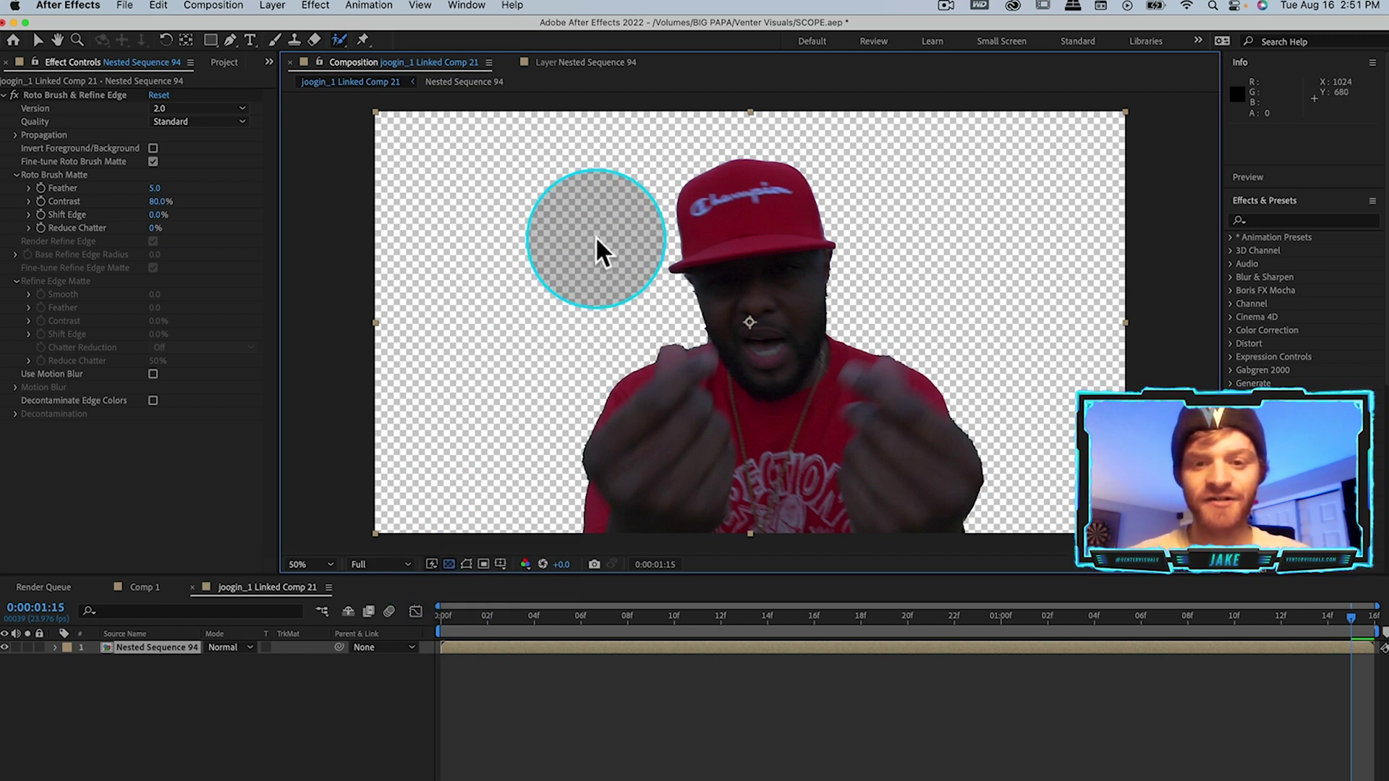
Add the composition to the render queue and set its output module to Lossless with Alpha
{"action": "left_click", "coordinate": [214, 6]}
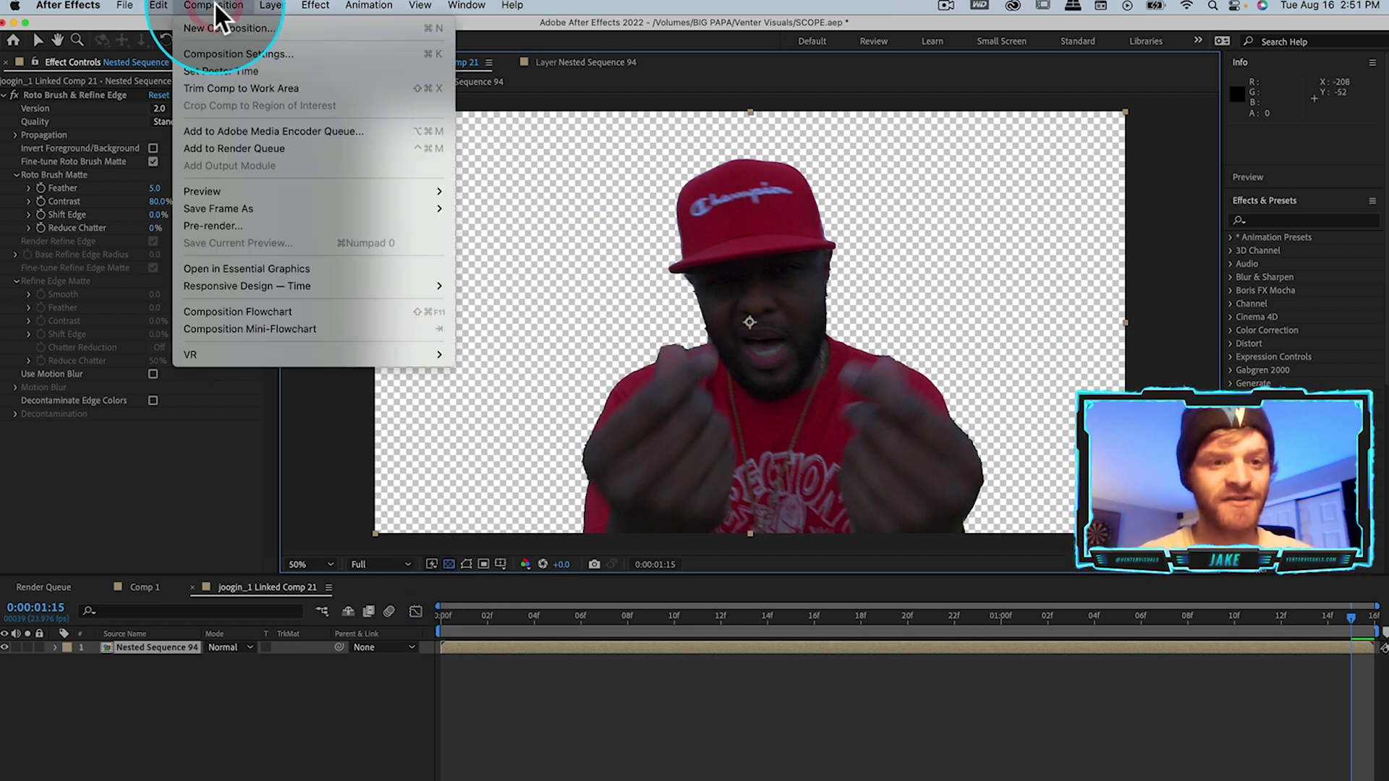
{"action": "left_click", "coordinate": [236, 149]}
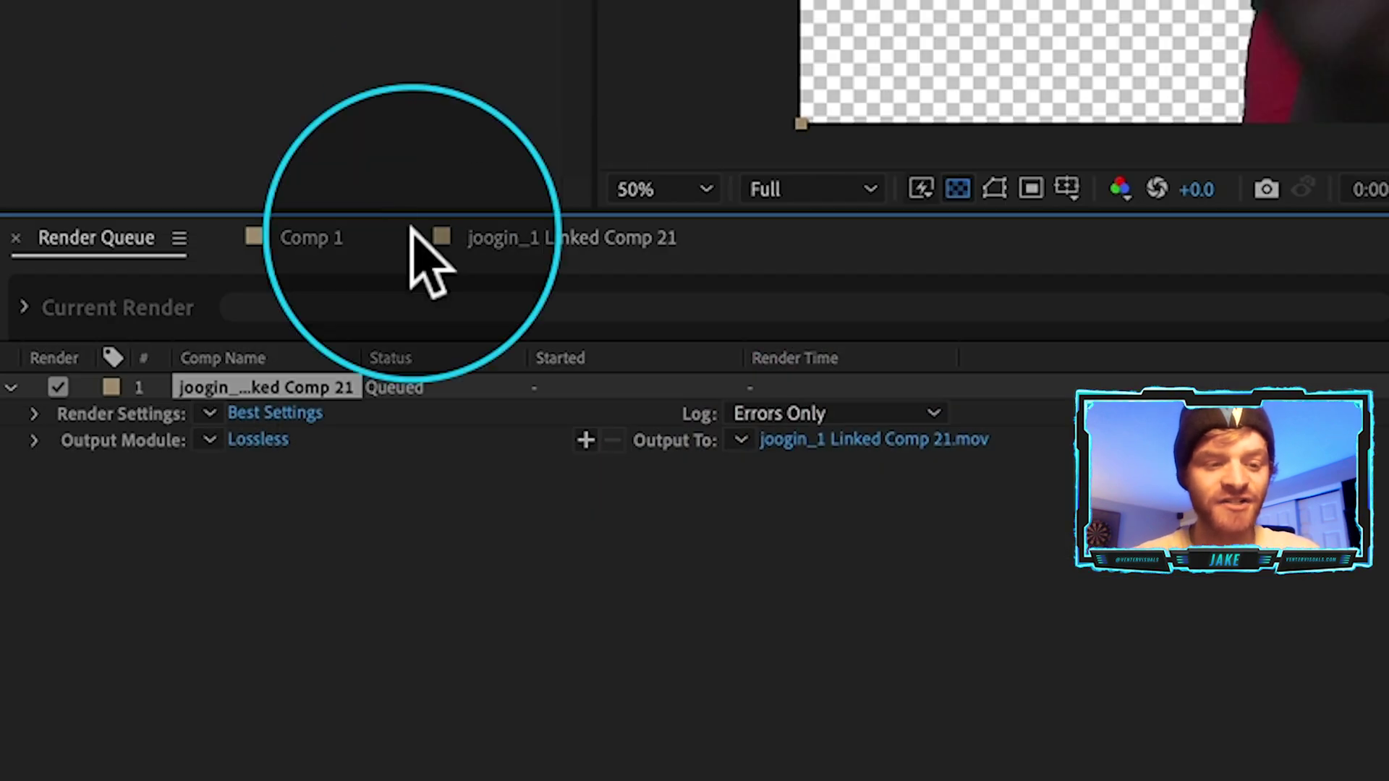
{"action": "left_click", "coordinate": [210, 439]}
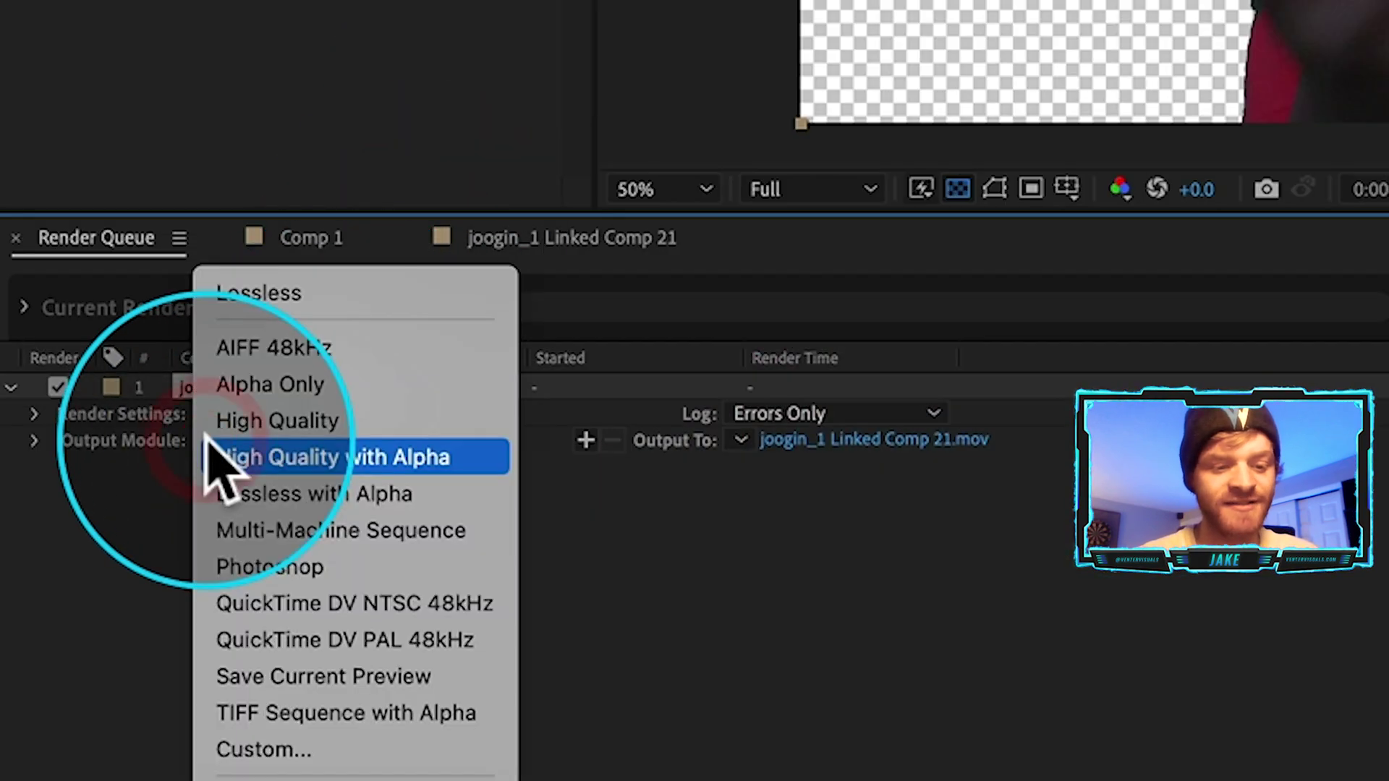
{"action": "left_click", "coordinate": [254, 493]}
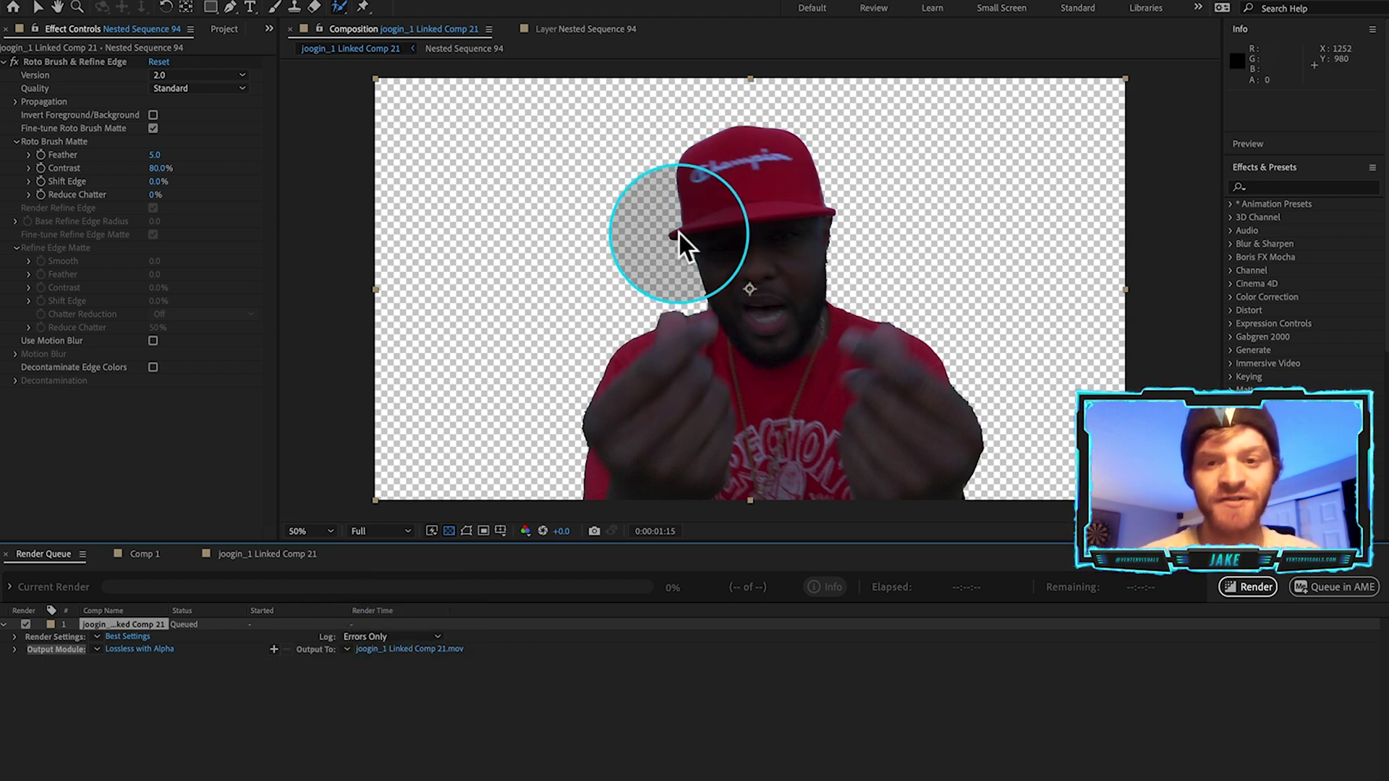
Set the output file to CLONE FOR VIDEO.mov on the Desktop and render the composition
{"action": "left_click", "coordinate": [392, 649]}
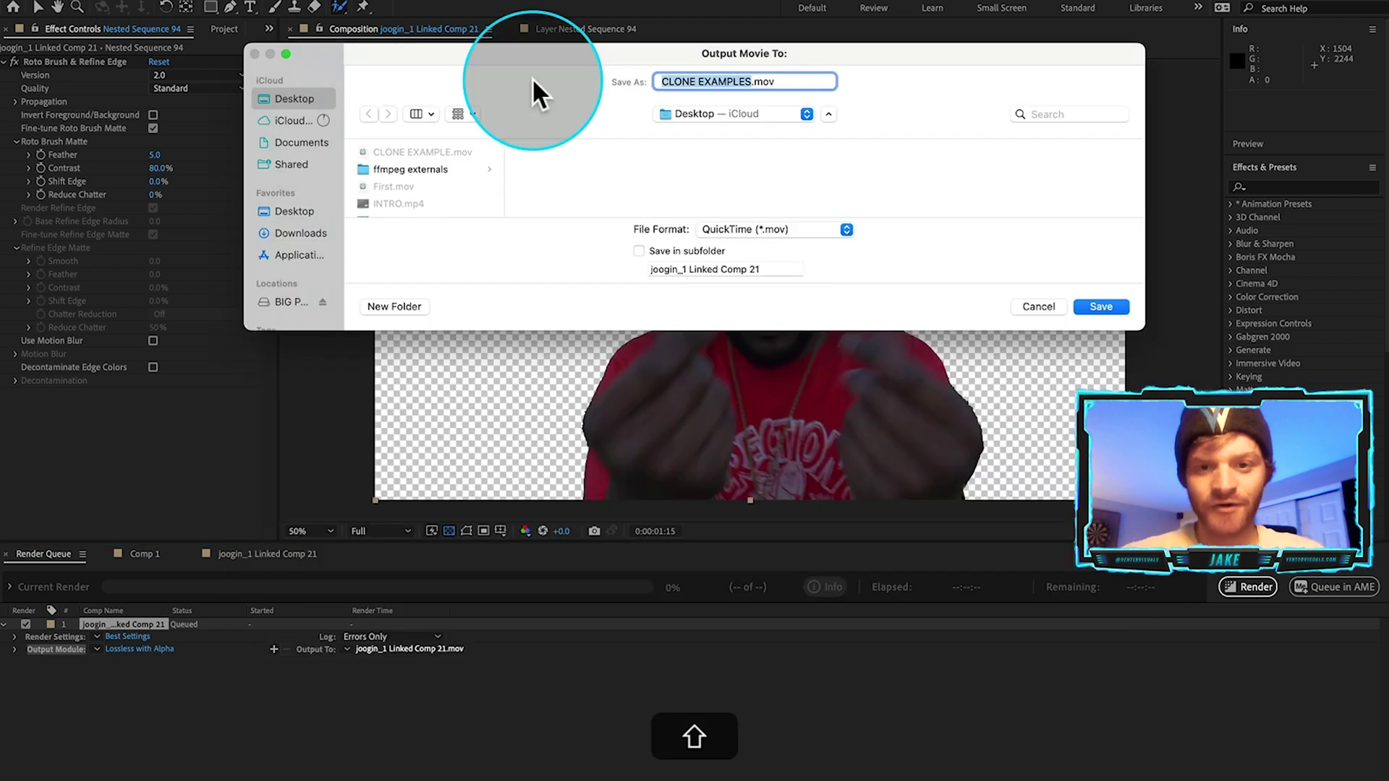
{"action": "type", "text": "CLONE FOR VIDEO"}
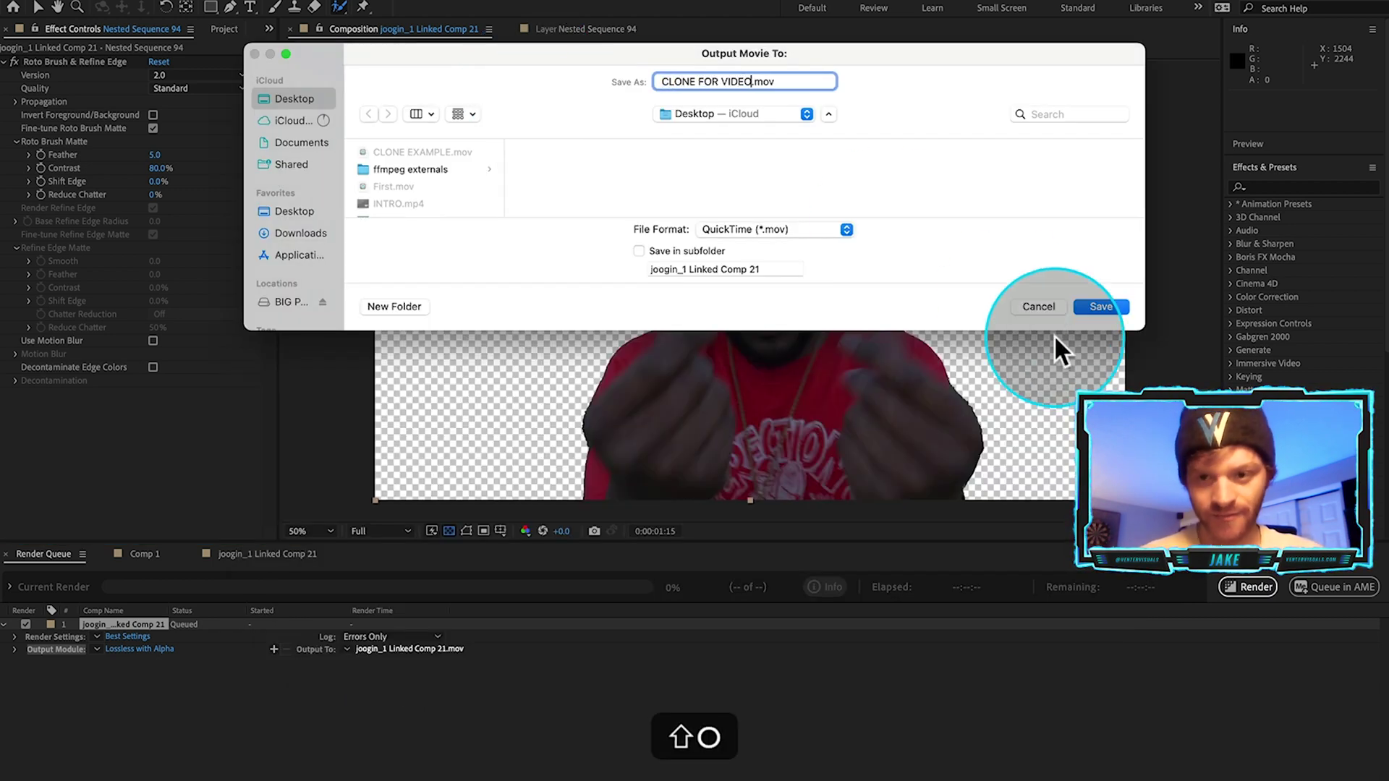
{"action": "left_click", "coordinate": [1101, 307]}
{"action": "left_click", "coordinate": [1241, 589]}
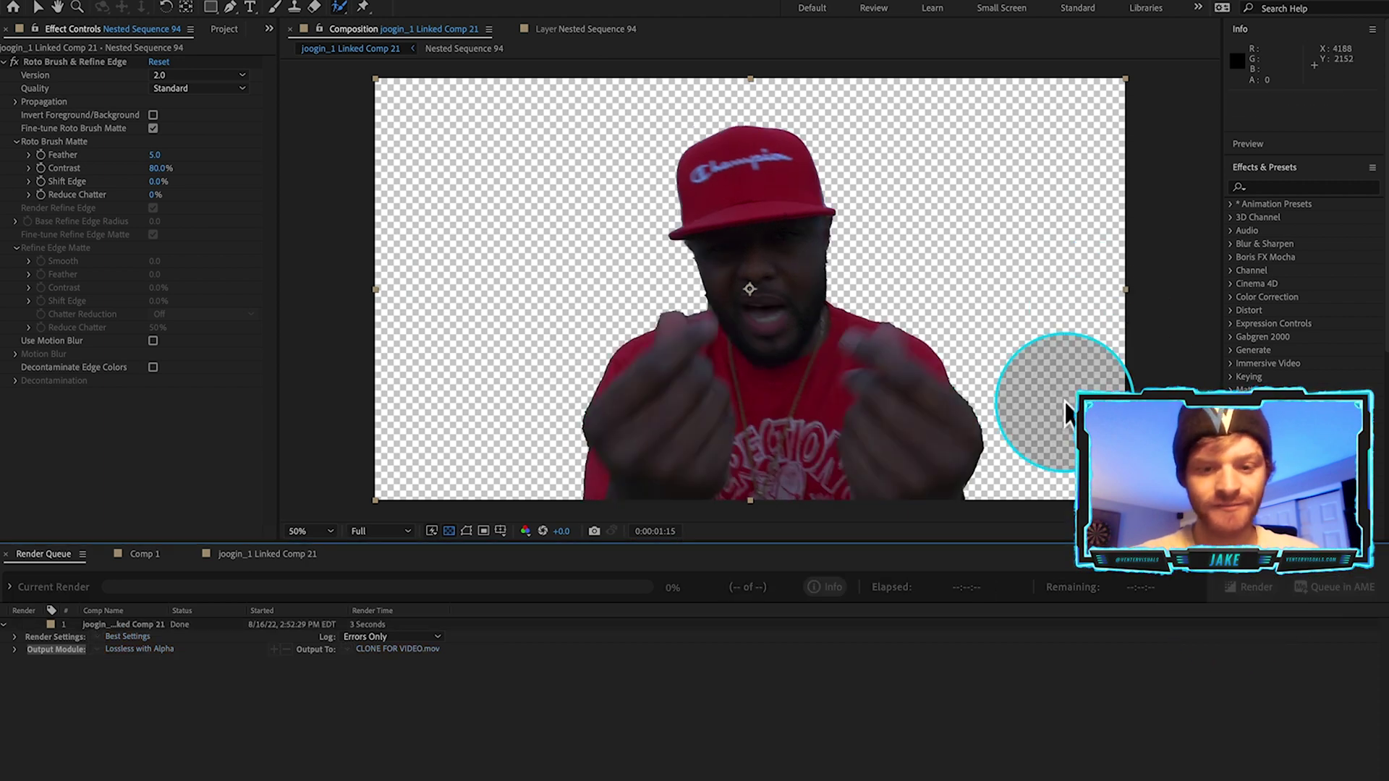
Return to the joogin_1 Linked Comp 21 timeline, undo the last action and hide the Nested Sequence 94 layer
{"action": "left_click", "coordinate": [289, 553]}
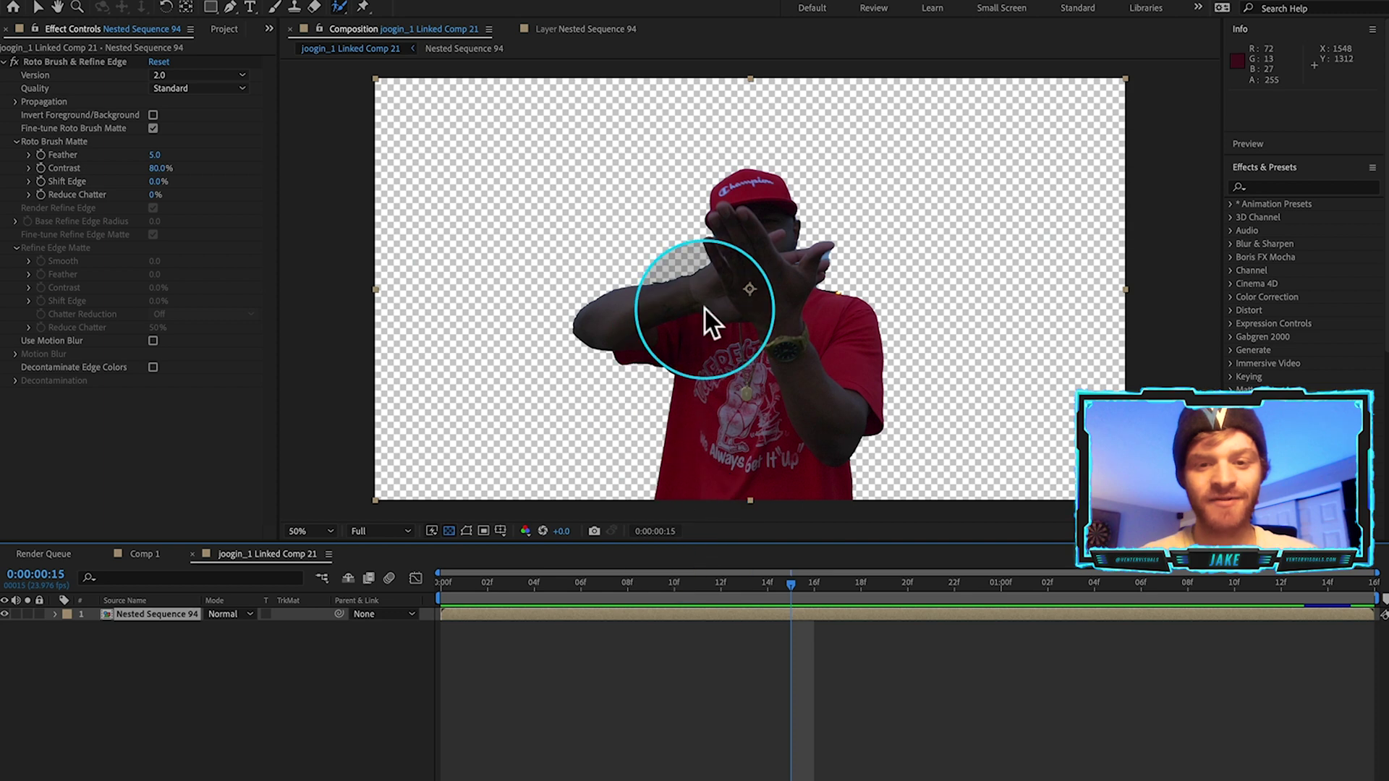
{"action": "key", "text": "super+z"}
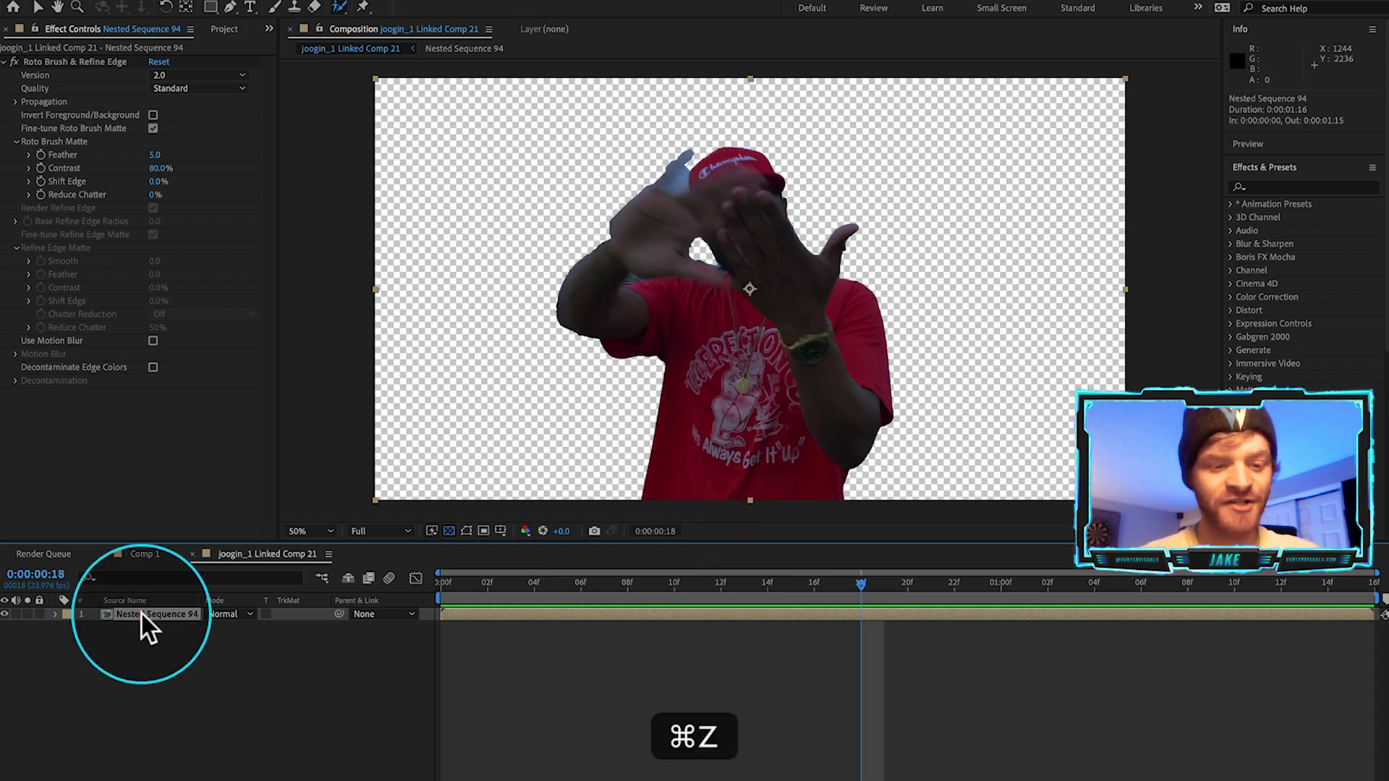
{"action": "left_click", "coordinate": [6, 613]}
{"action": "left_click", "coordinate": [44, 636]}
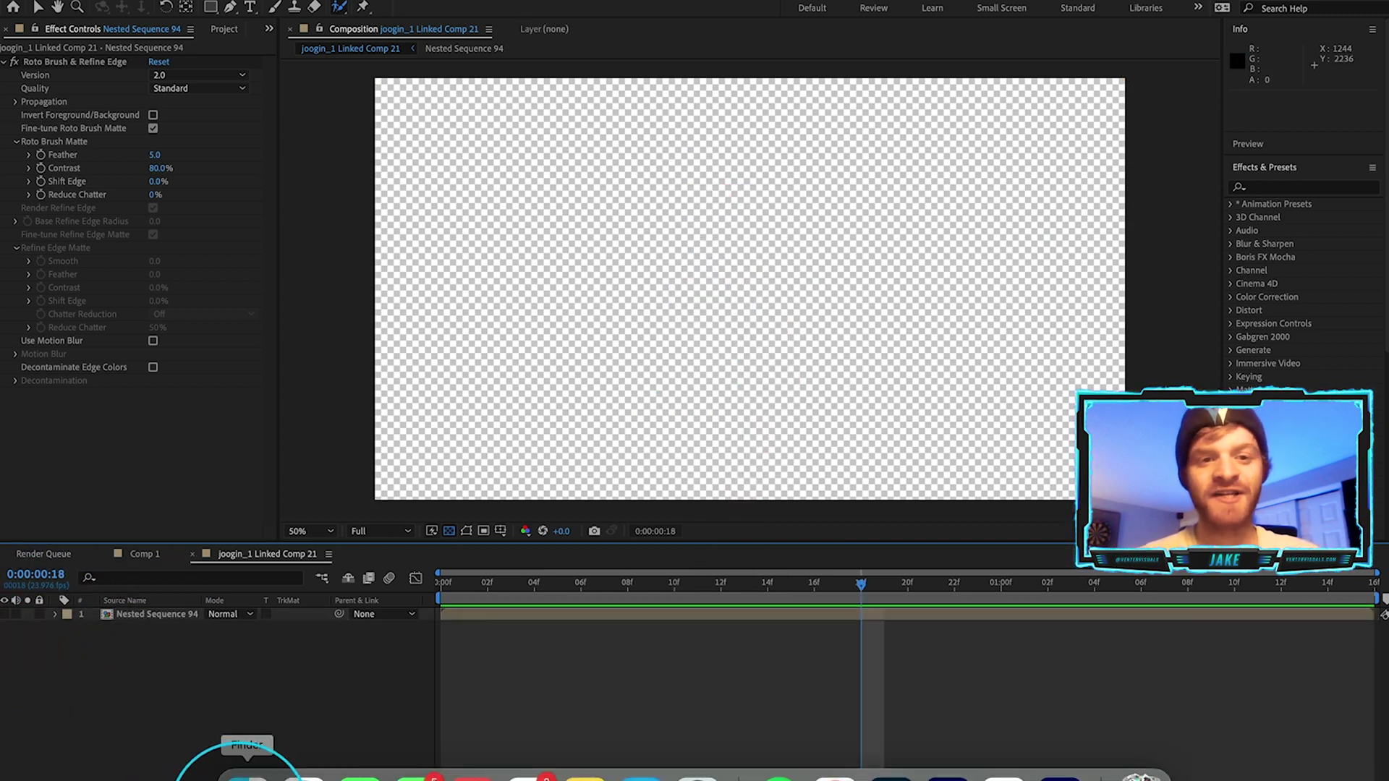
Add CLONE FOR VIDEO.mov from the Desktop to the composition above the Nested Sequence 94 layer
{"action": "left_click", "coordinate": [247, 777]}
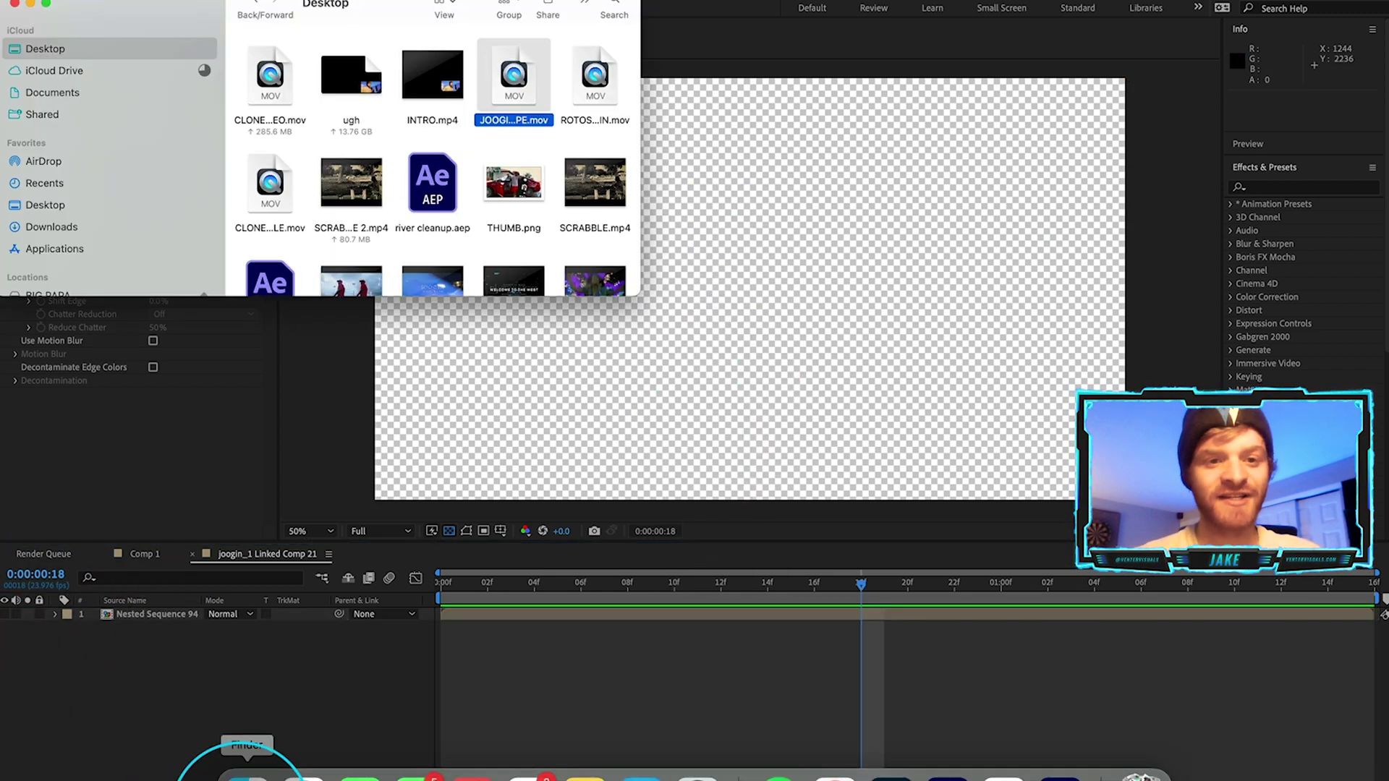
{"action": "left_click", "coordinate": [271, 81]}
{"action": "left_click_drag", "start_coordinate": [270, 83], "coordinate": [804, 291]}
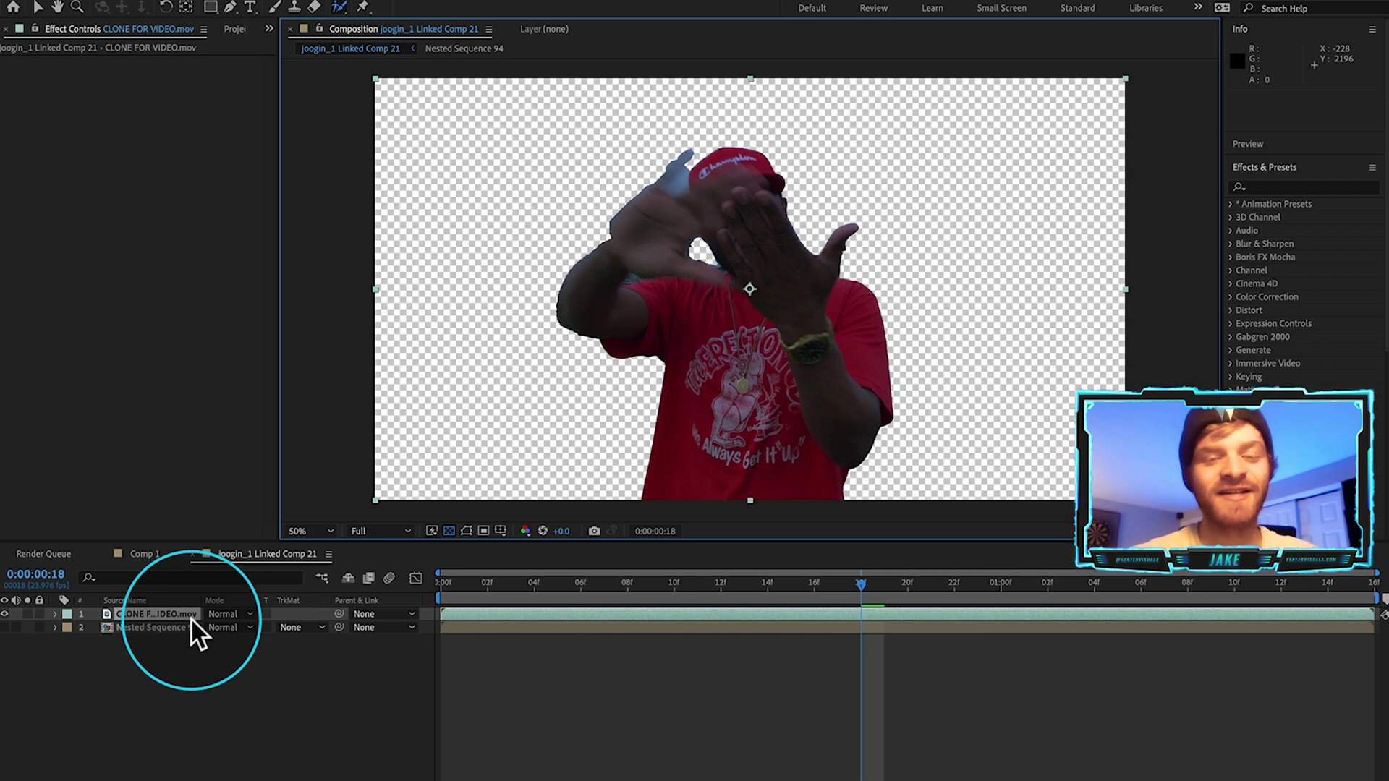
{"action": "left_click", "coordinate": [237, 661]}
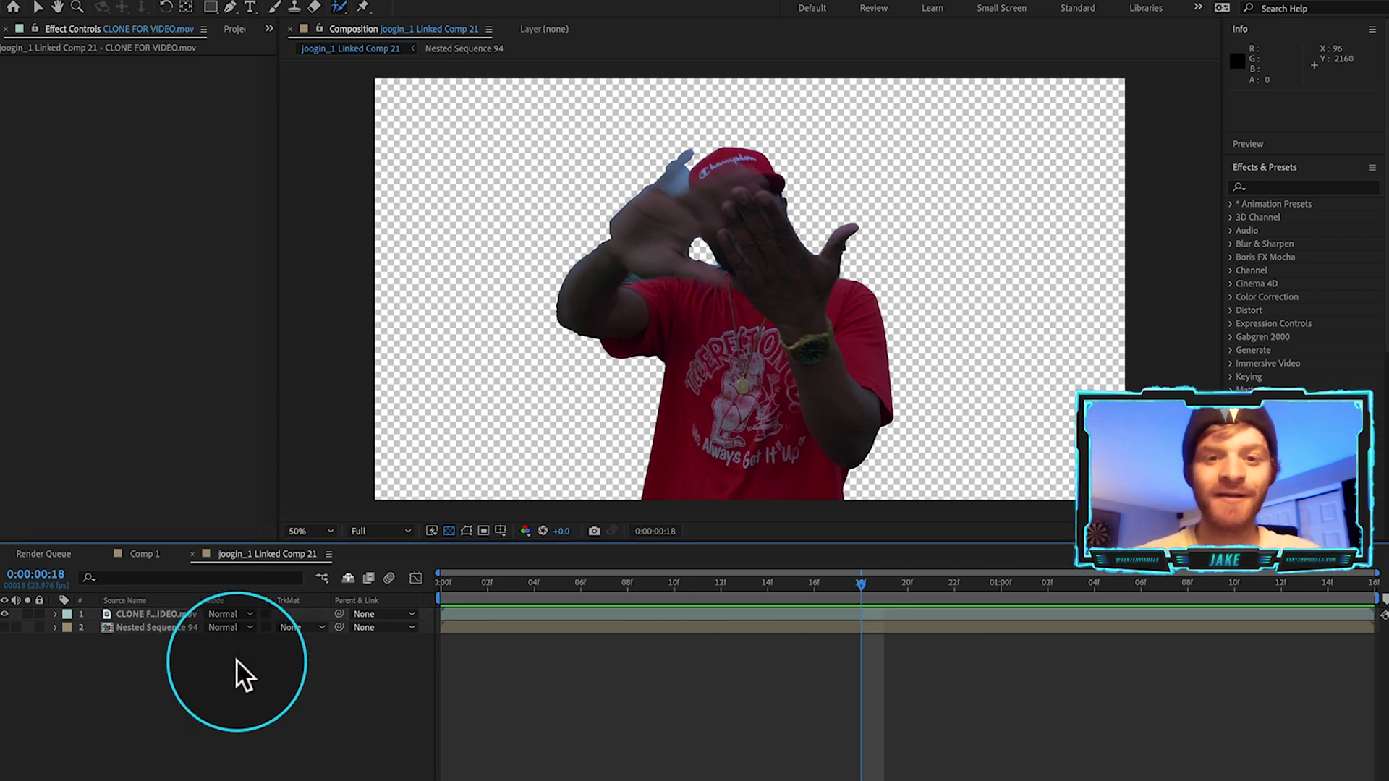
Rename the CLONE FOR VIDEO.mov layer as MAIN CLONE
{"action": "left_click", "coordinate": [178, 615]}
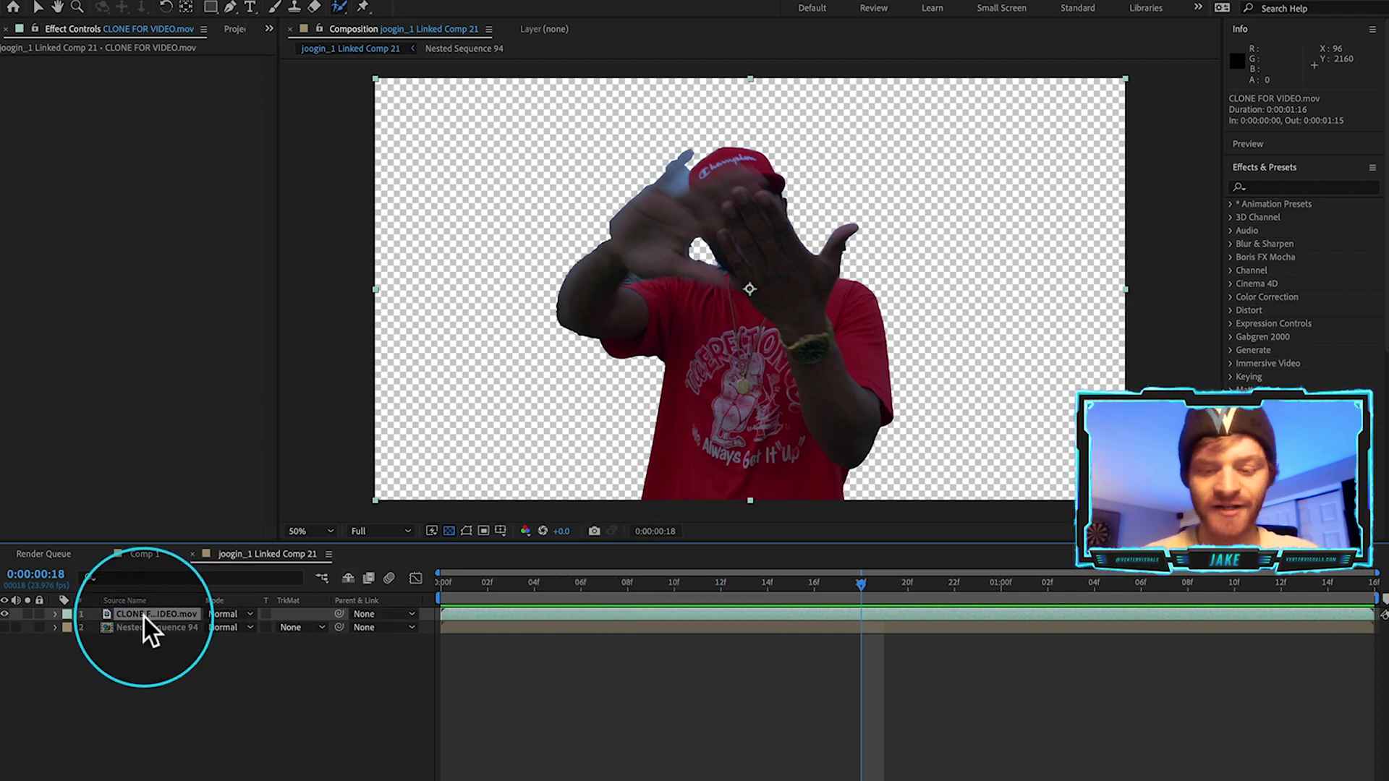
{"action": "key", "text": "Return"}
{"action": "type", "text": "MAIN"}
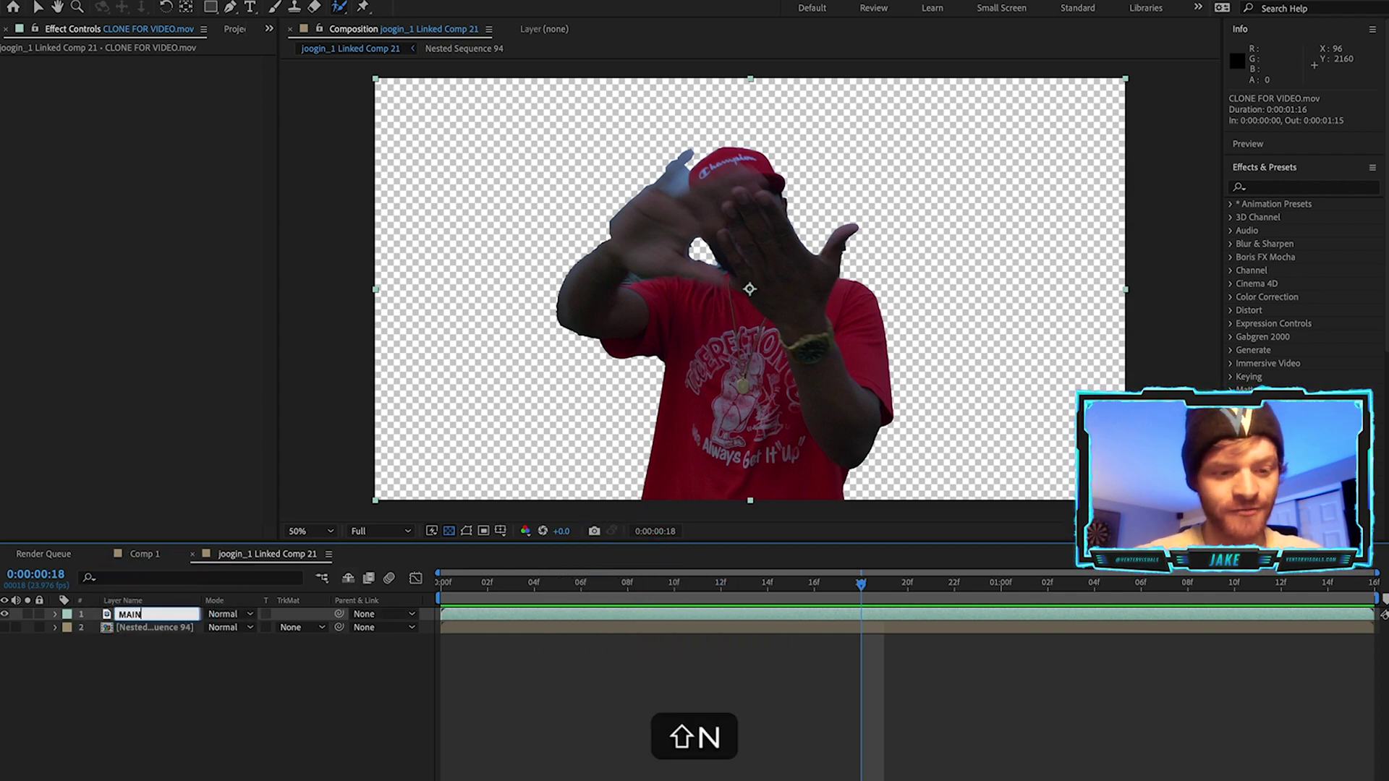
{"action": "type", "text": " CL"}
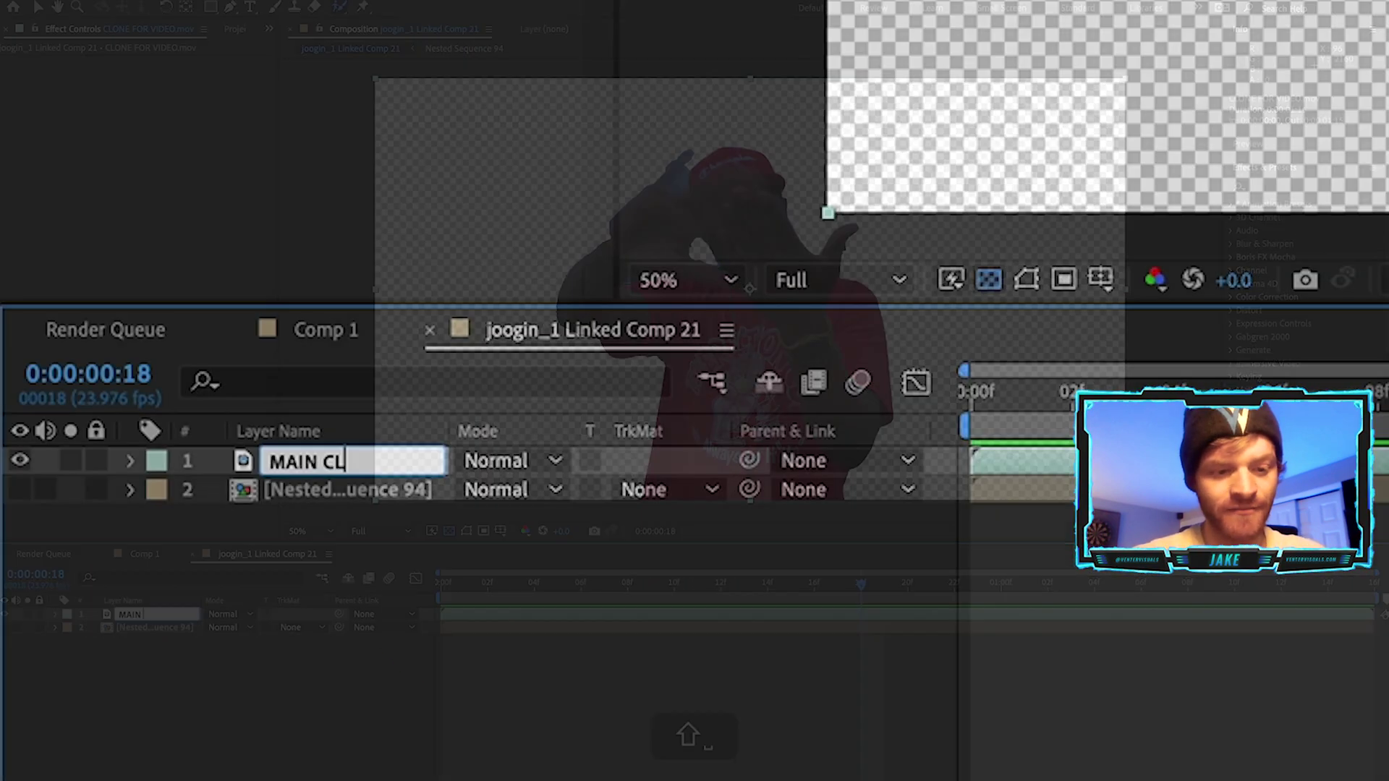
{"action": "type", "text": "ONE"}
{"action": "key", "text": "Return"}
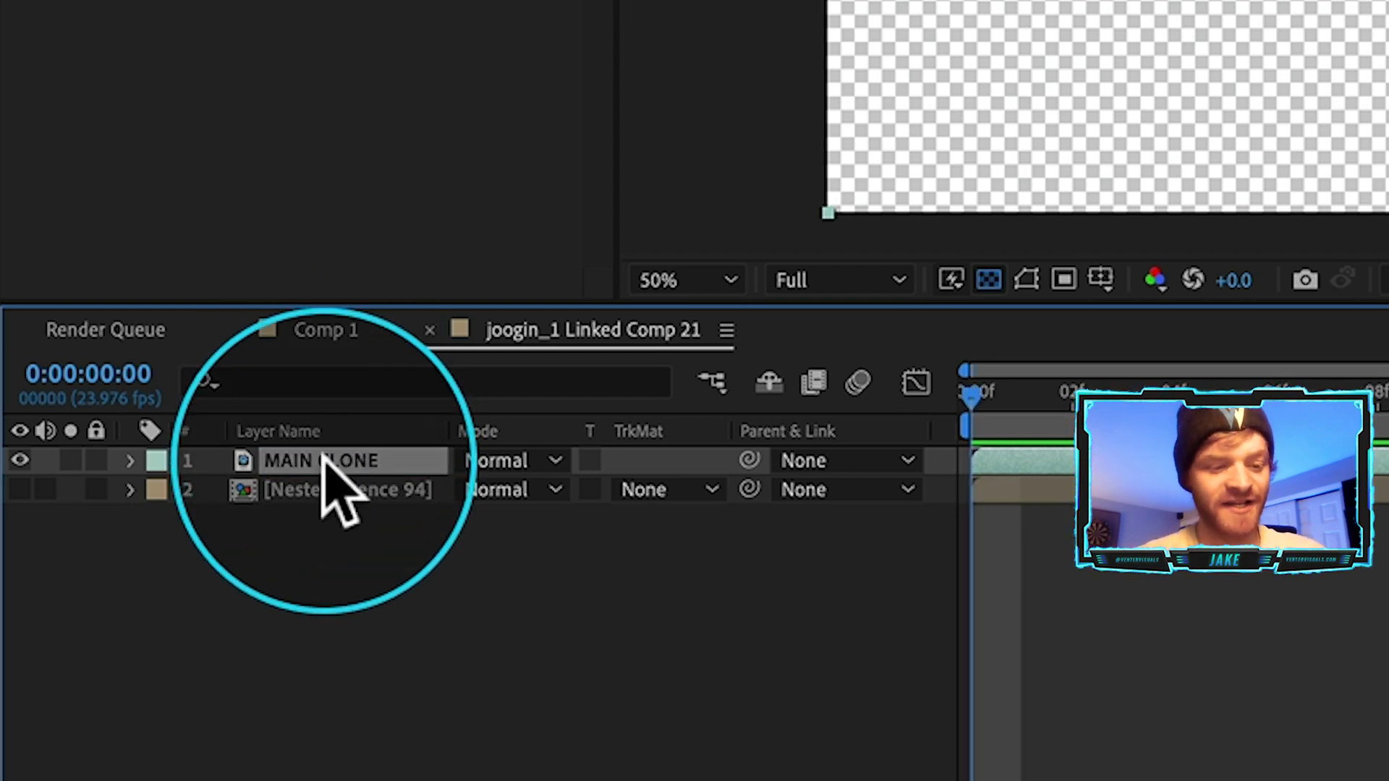
Duplicate the MAIN CLONE layer twice and place the original above both duplicates
{"action": "key", "text": "ctrl+d"}
{"action": "key", "text": "ctrl+d"}
{"action": "mouse_move", "coordinate": [341, 519]}
{"action": "left_mouse_down"}
{"action": "mouse_move", "coordinate": [322, 521]}
{"action": "mouse_move", "coordinate": [273, 465]}
{"action": "mouse_move", "coordinate": [326, 463]}
{"action": "left_mouse_up"}
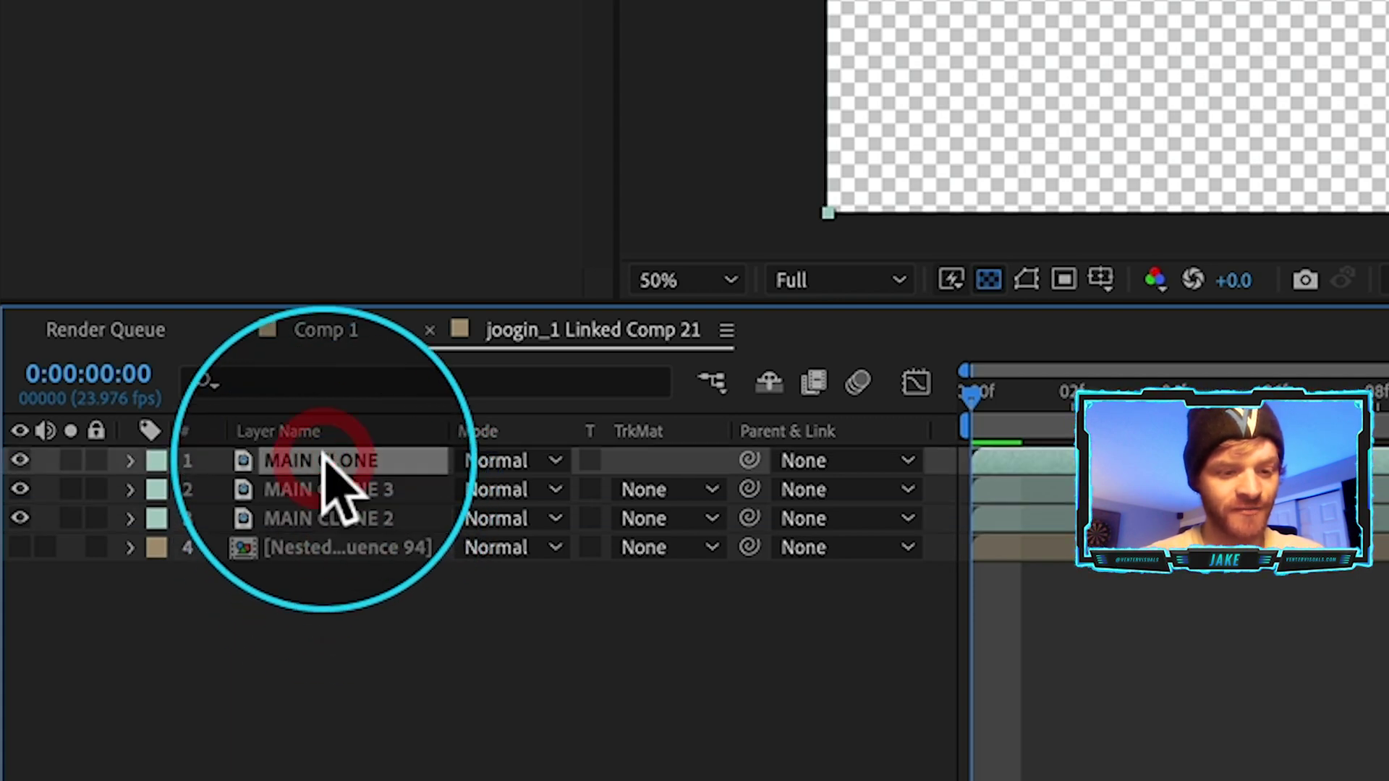
Rename the MAIN CLONE 3 layer as LEFT and the MAIN CLONE 2 layer as RIGHT
{"action": "left_click", "coordinate": [329, 490]}
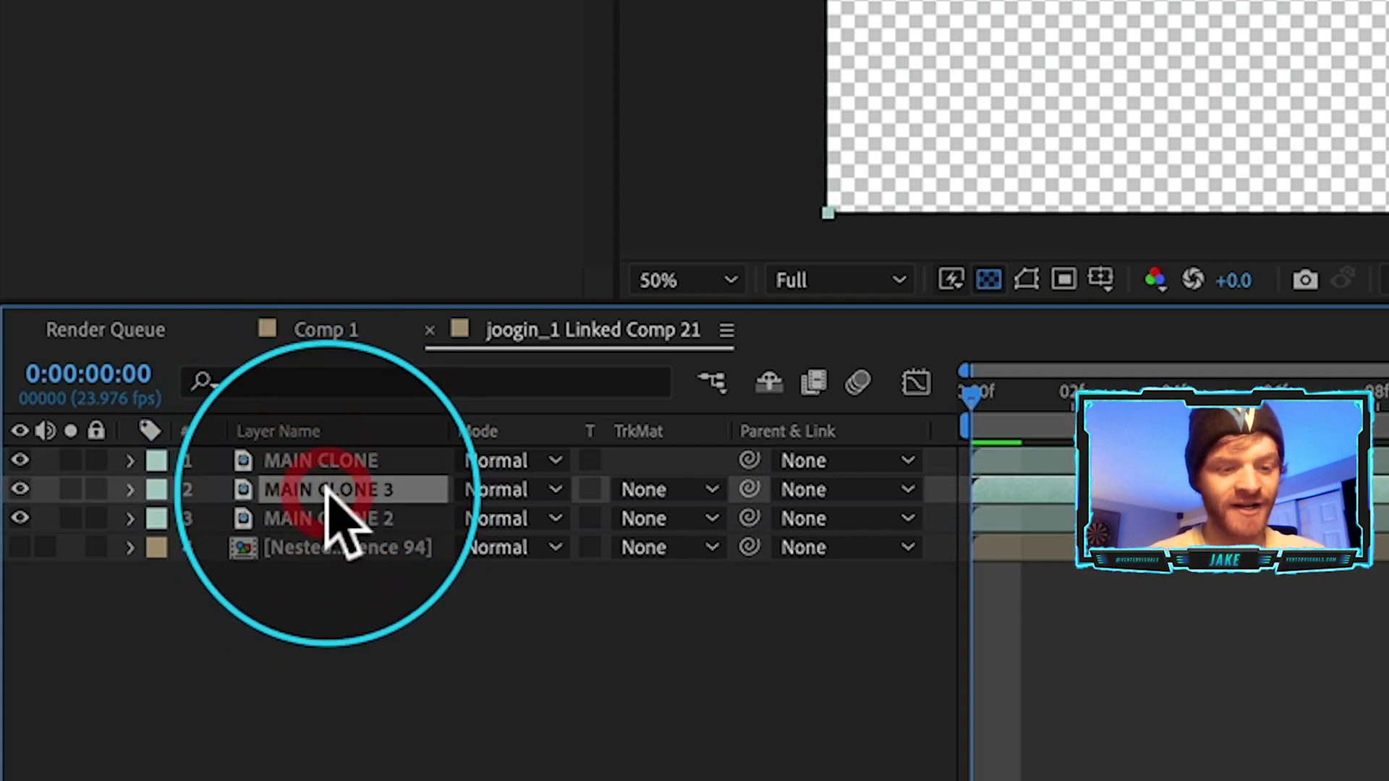
{"action": "type", "text": "LEFT"}
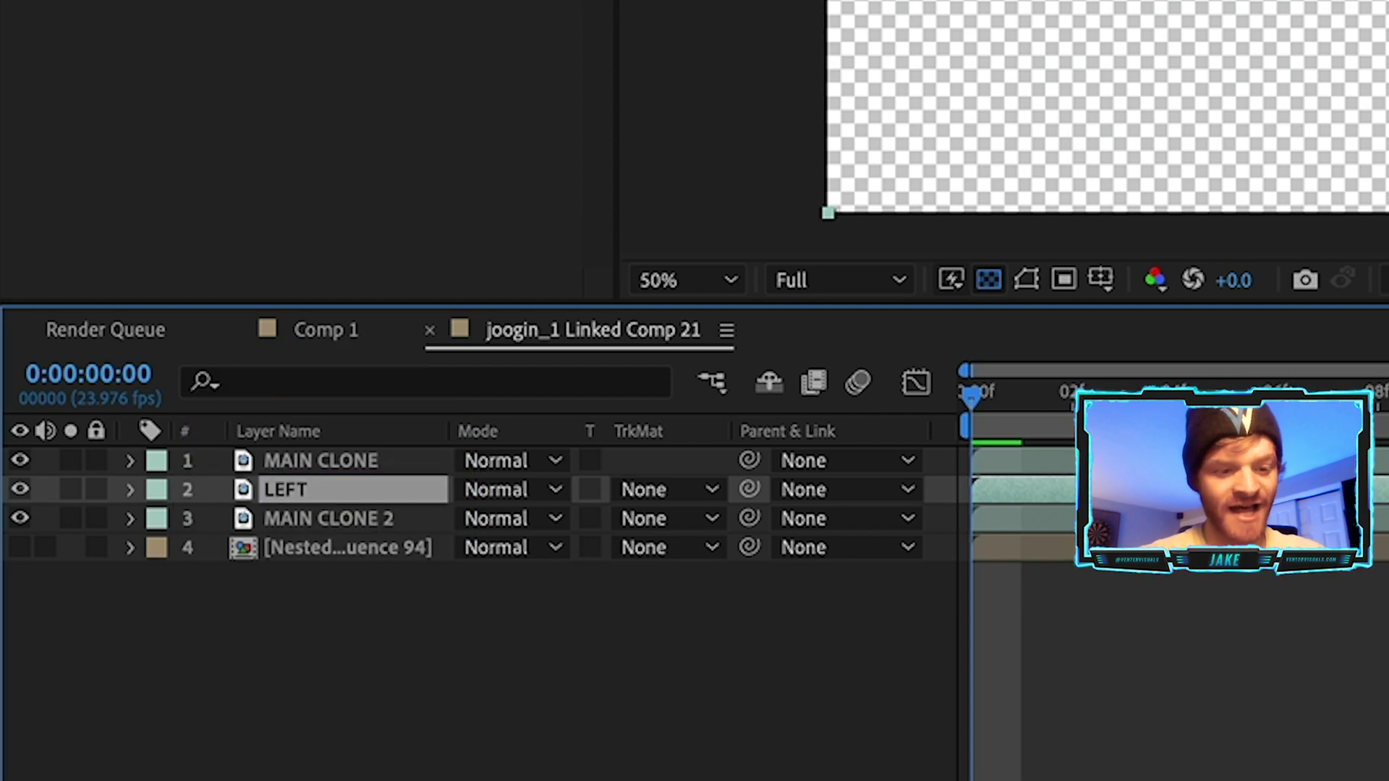
{"action": "left_click", "coordinate": [303, 519]}
{"action": "key", "text": "Return"}
{"action": "type", "text": "RIGHT"}
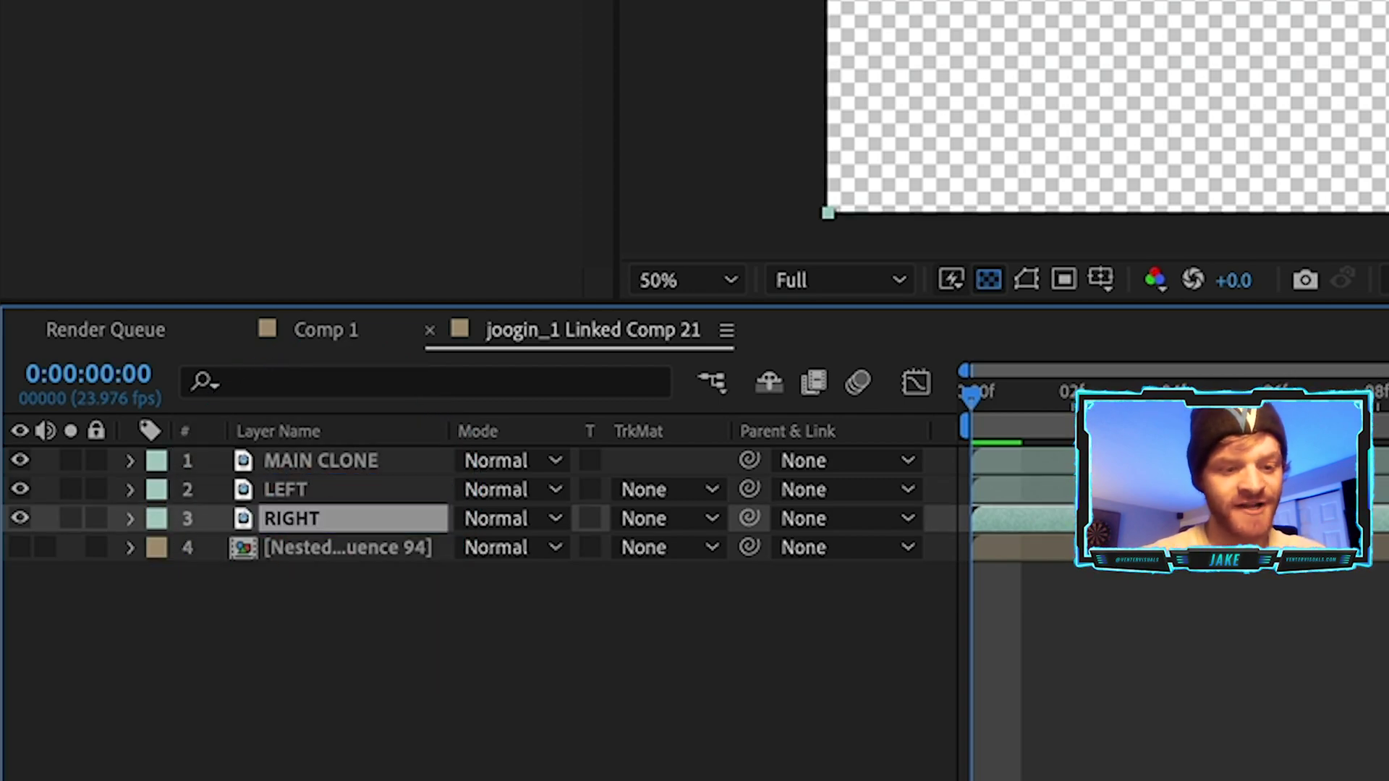
{"action": "key", "text": "Return"}
Shift the LEFT layer horizontally about 1056 px left of the main figure and the RIGHT layer a similar distance to its right
{"action": "left_click", "coordinate": [282, 490]}
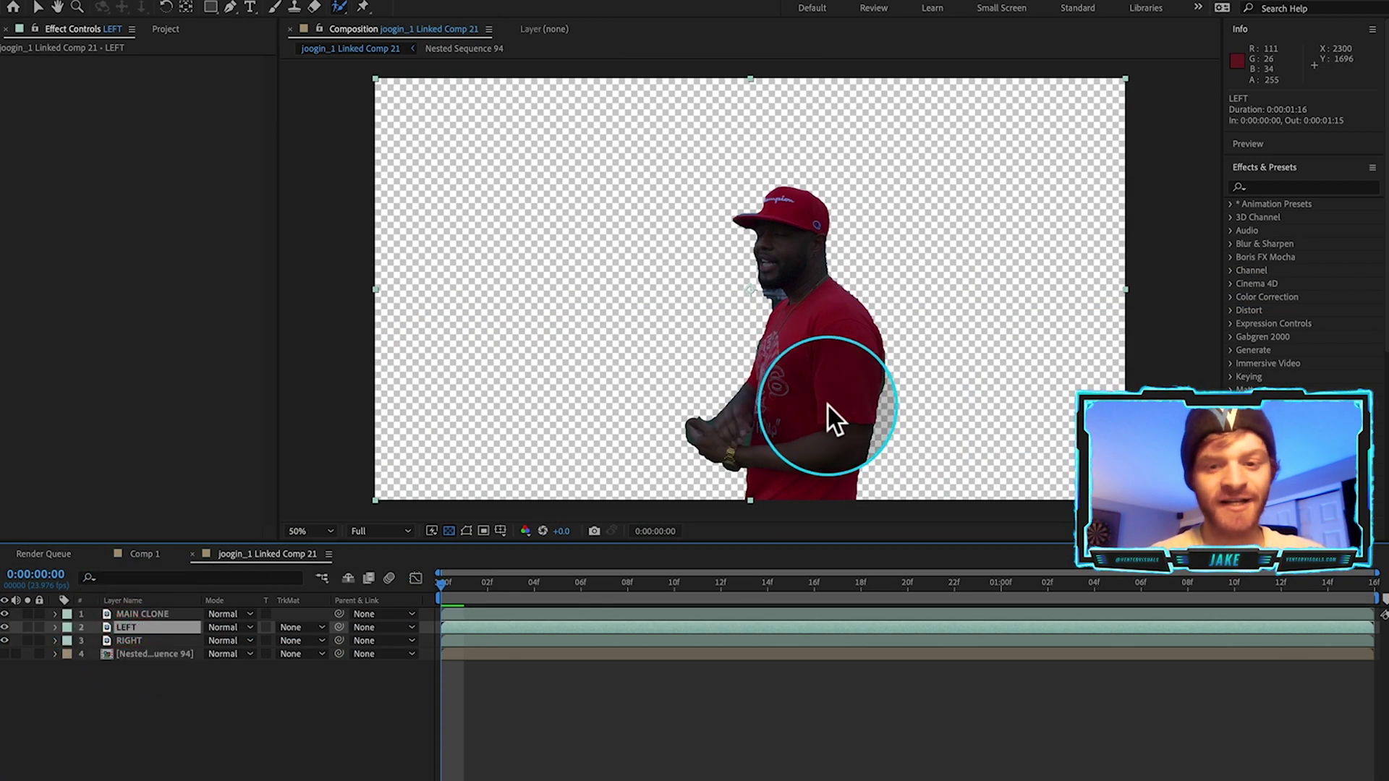
{"action": "left_click", "coordinate": [828, 405]}
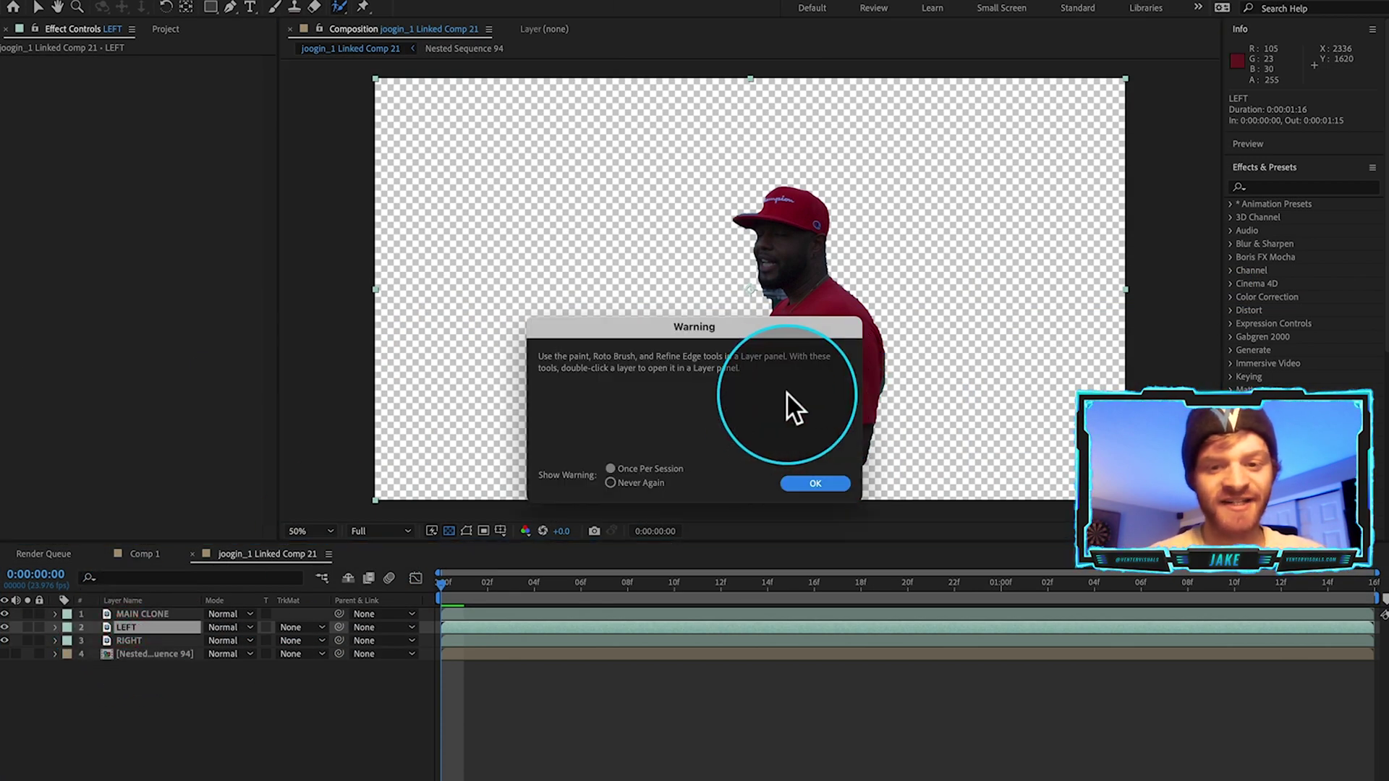
{"action": "left_click", "coordinate": [809, 482]}
{"action": "left_click_drag", "start_coordinate": [809, 482], "coordinate": [636, 359]}
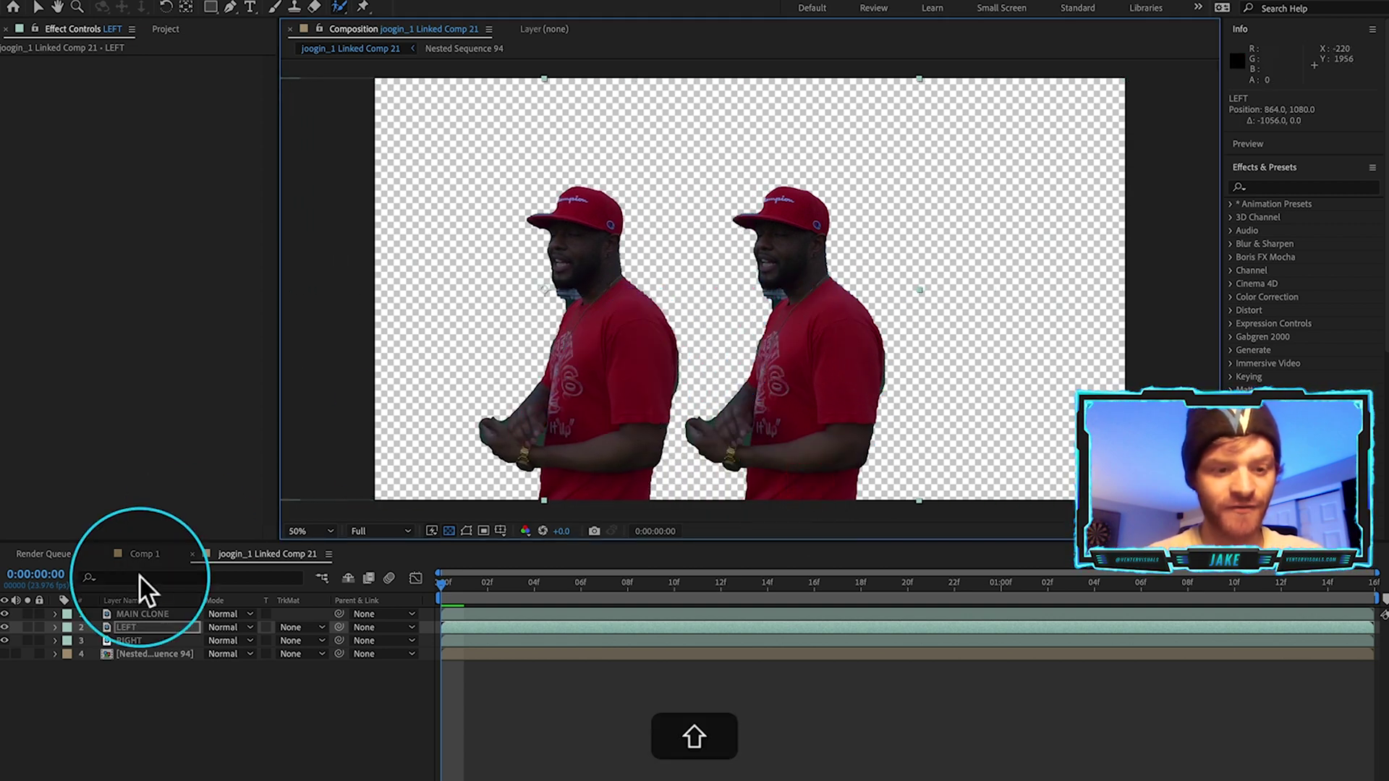
{"action": "left_click", "coordinate": [141, 639]}
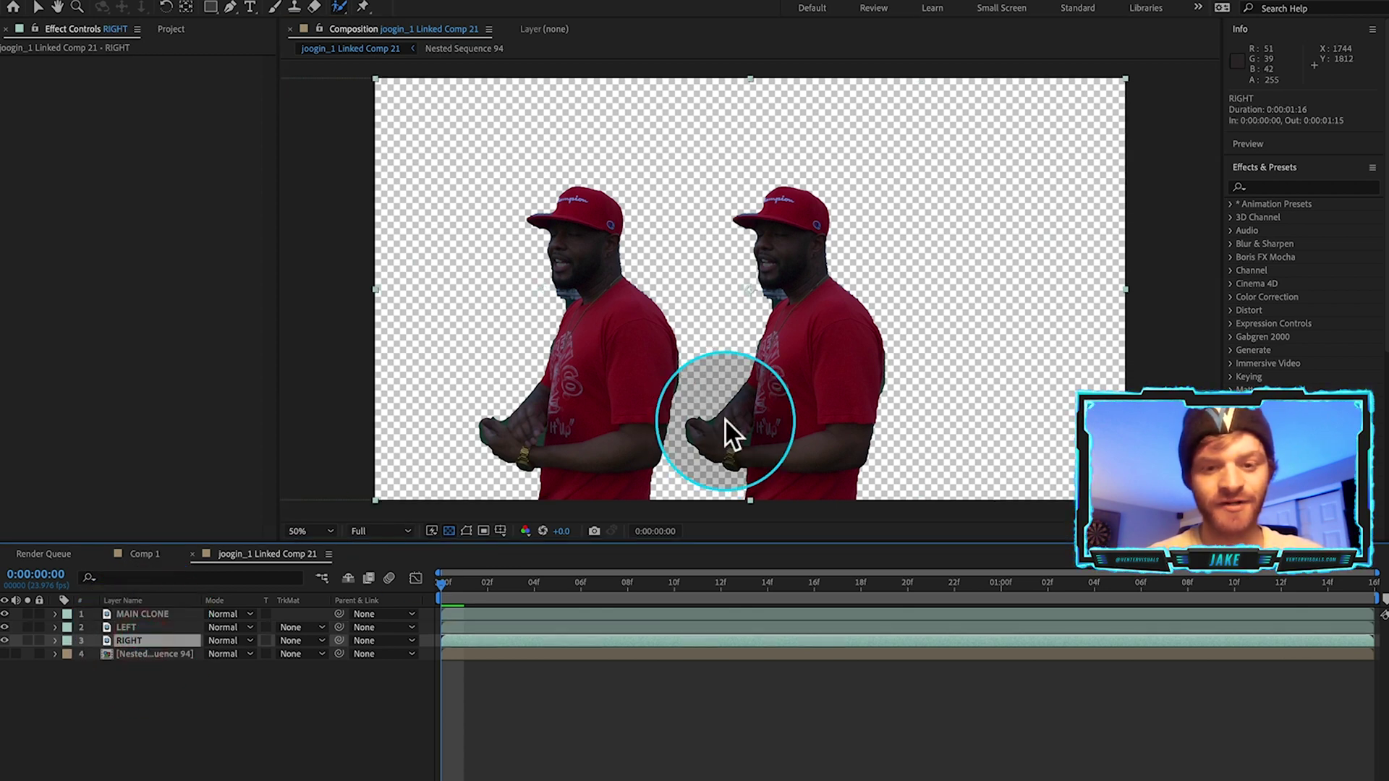
{"action": "left_click_drag", "start_coordinate": [796, 395], "coordinate": [1007, 397]}
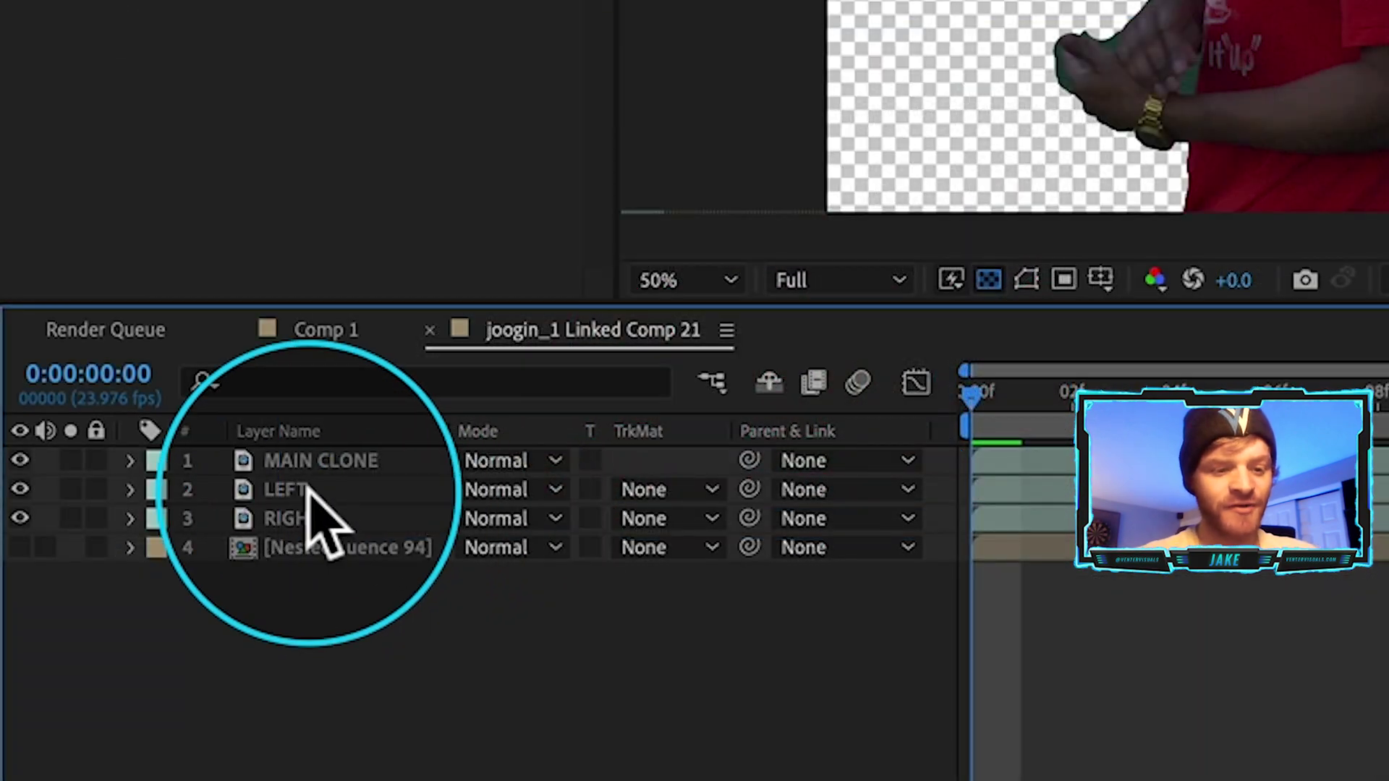
Pre-compose the LEFT and RIGHT layers together into a new composition named CLONES
{"action": "left_click", "coordinate": [141, 629]}
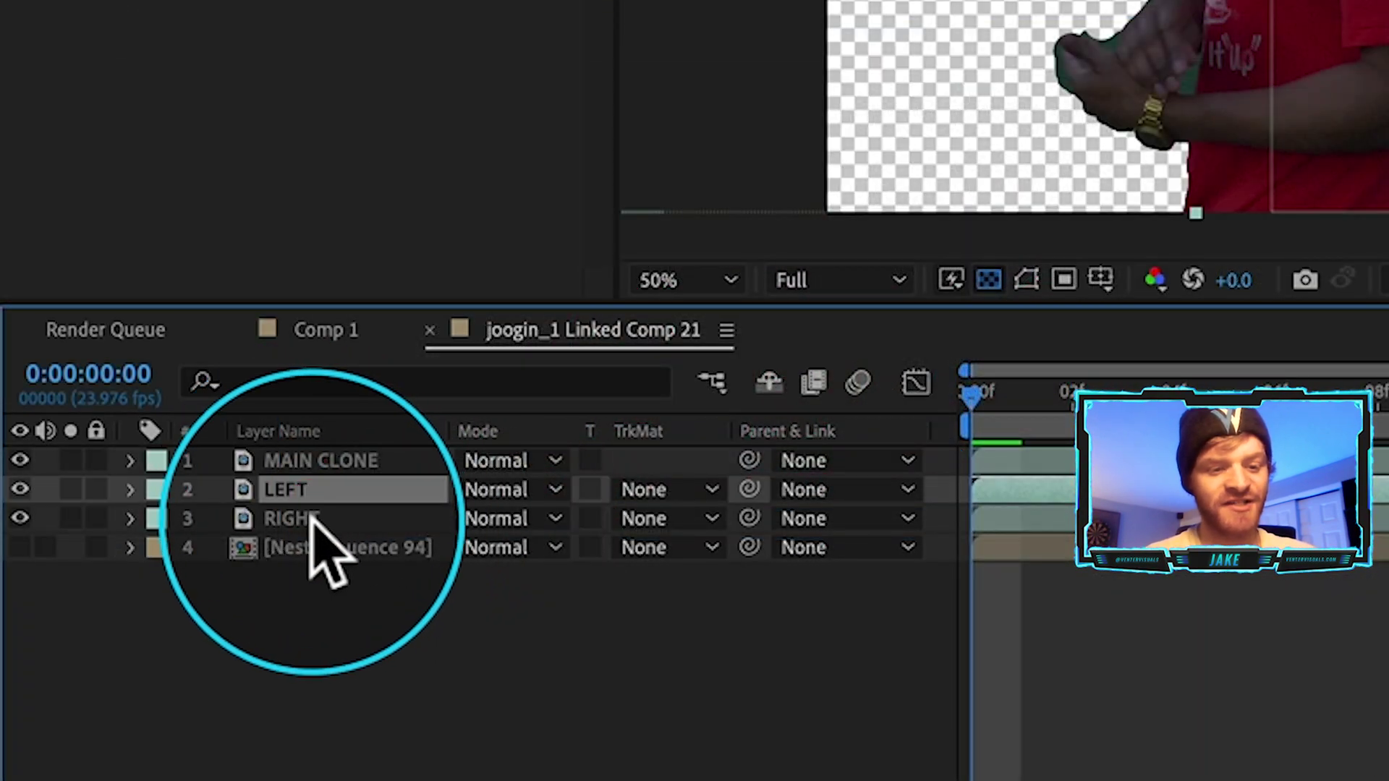
{"action": "left_click", "coordinate": [306, 518], "text": "shift"}
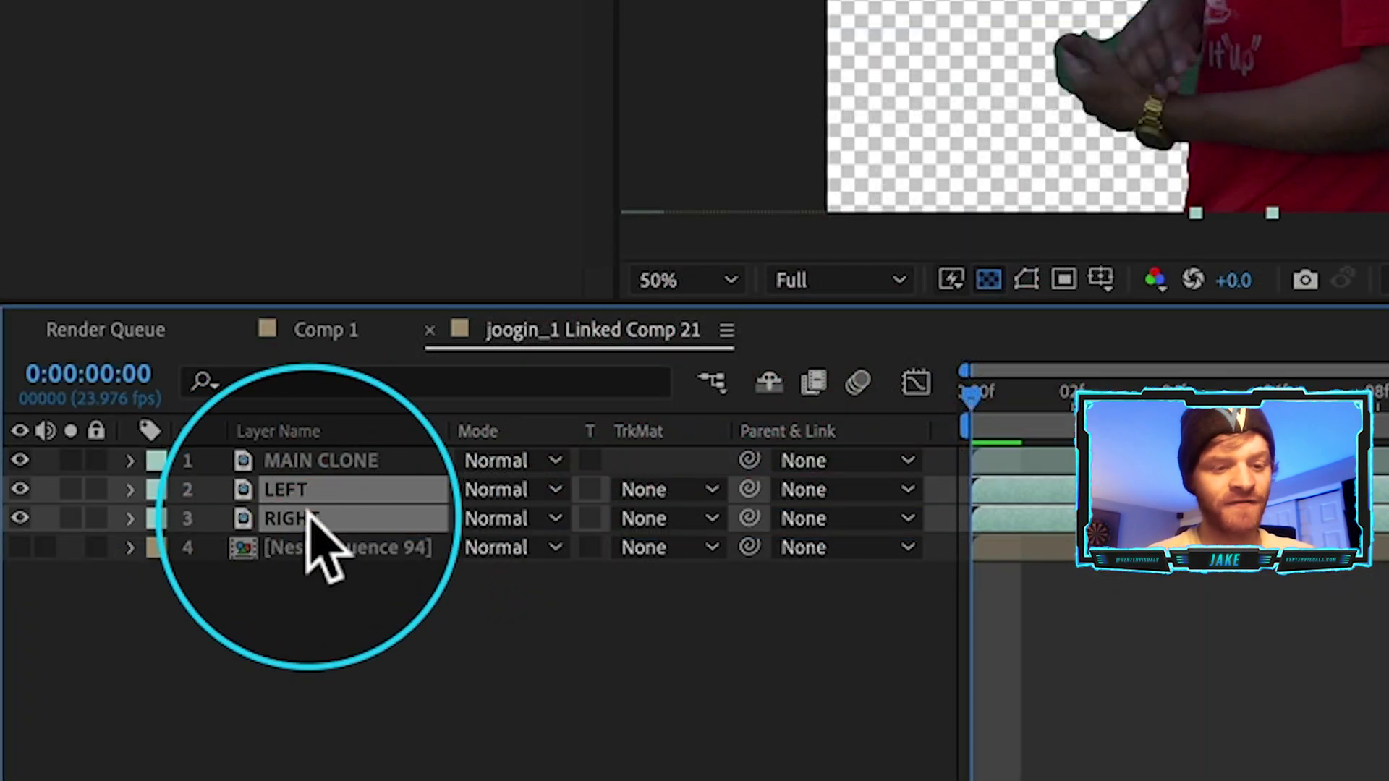
{"action": "right_click", "coordinate": [309, 516]}
{"action": "left_click", "coordinate": [420, 700]}
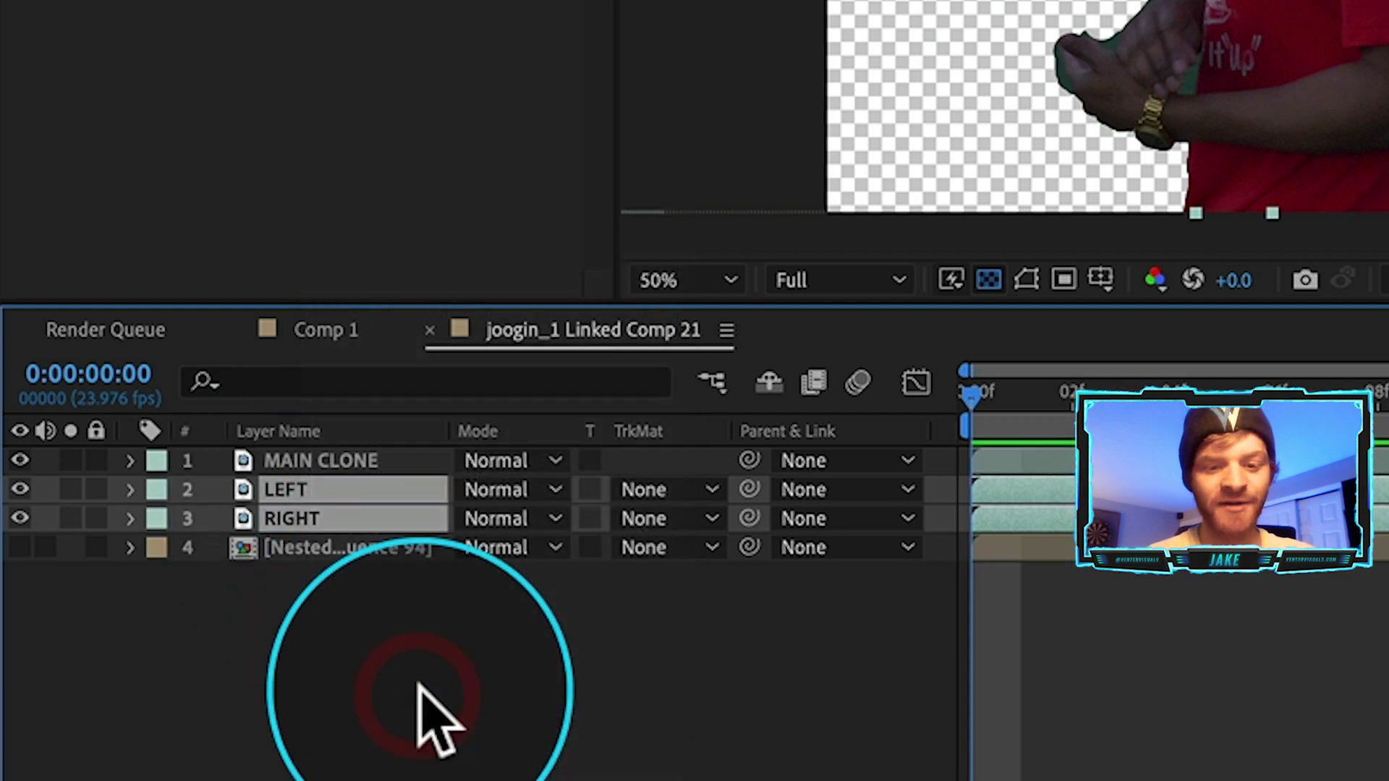
{"action": "type", "text": "CLONES"}
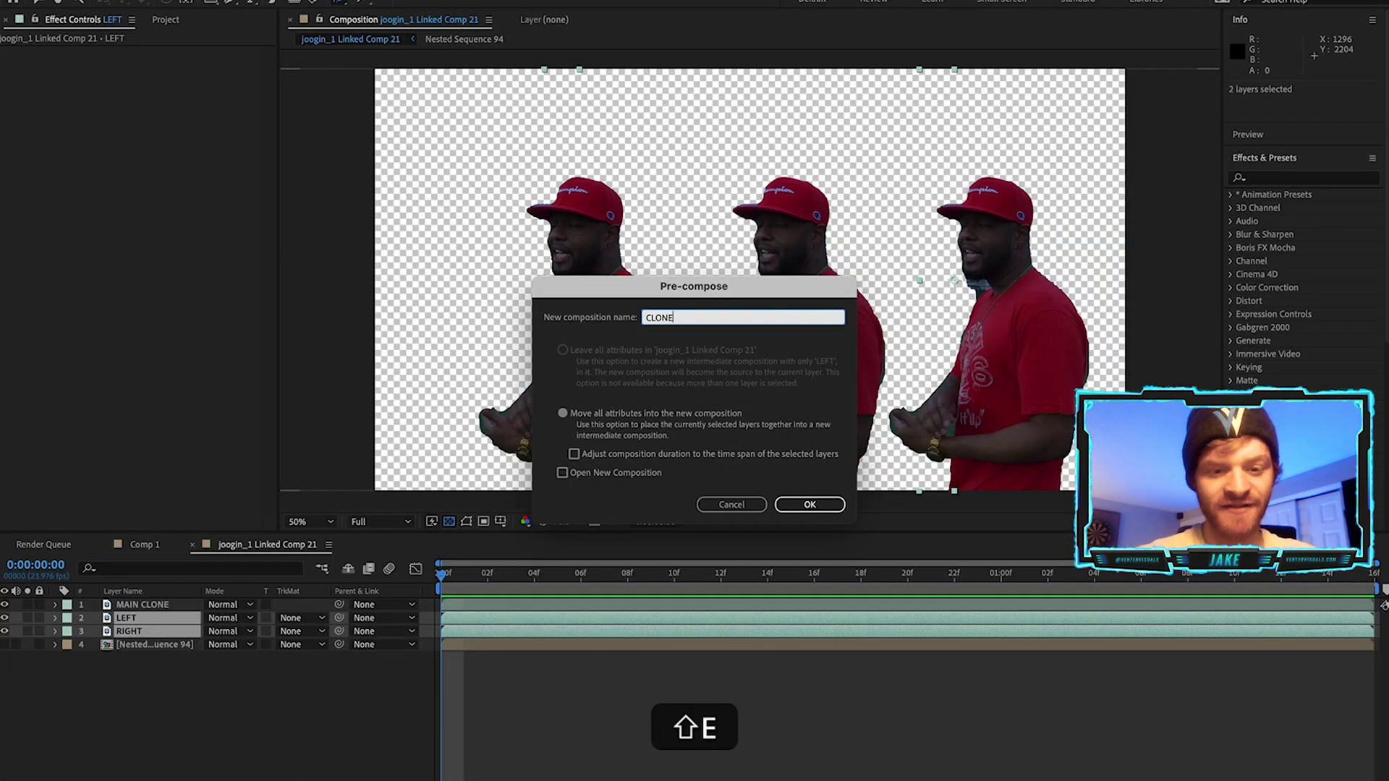
{"action": "key", "text": "Return"}
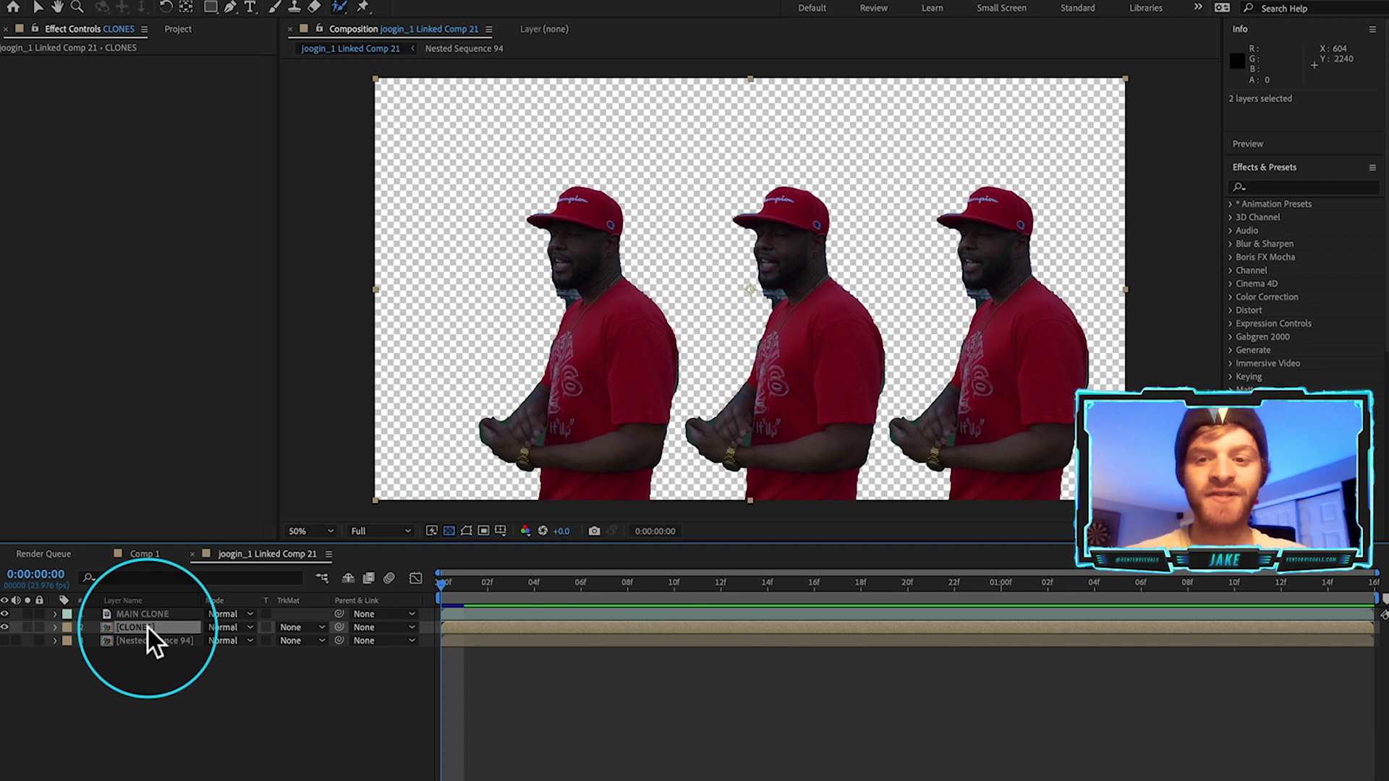
Preview the falling-us-dollar-bills clip in the Downloads folder and add it to the timeline as the topmost layer
{"action": "key", "text": "super+Tab"}
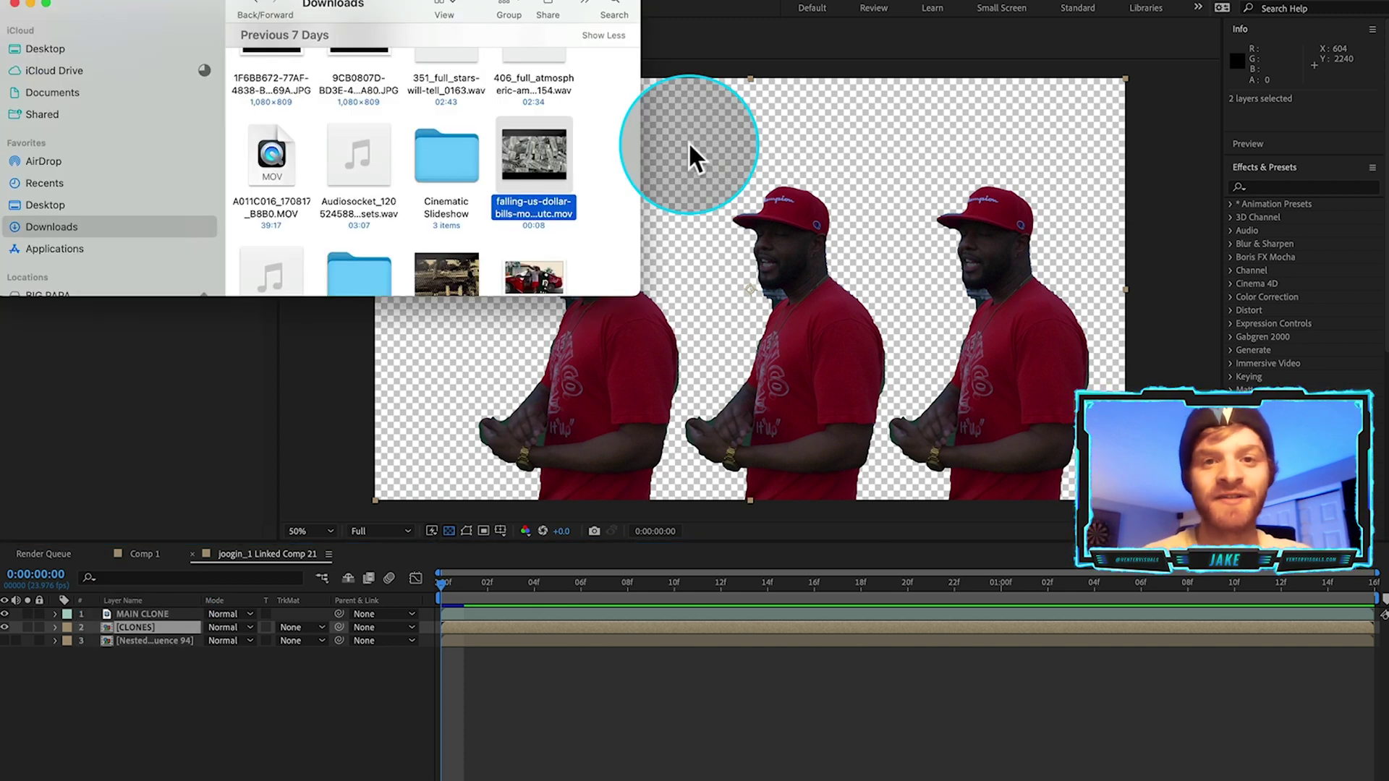
{"action": "key", "text": "space"}
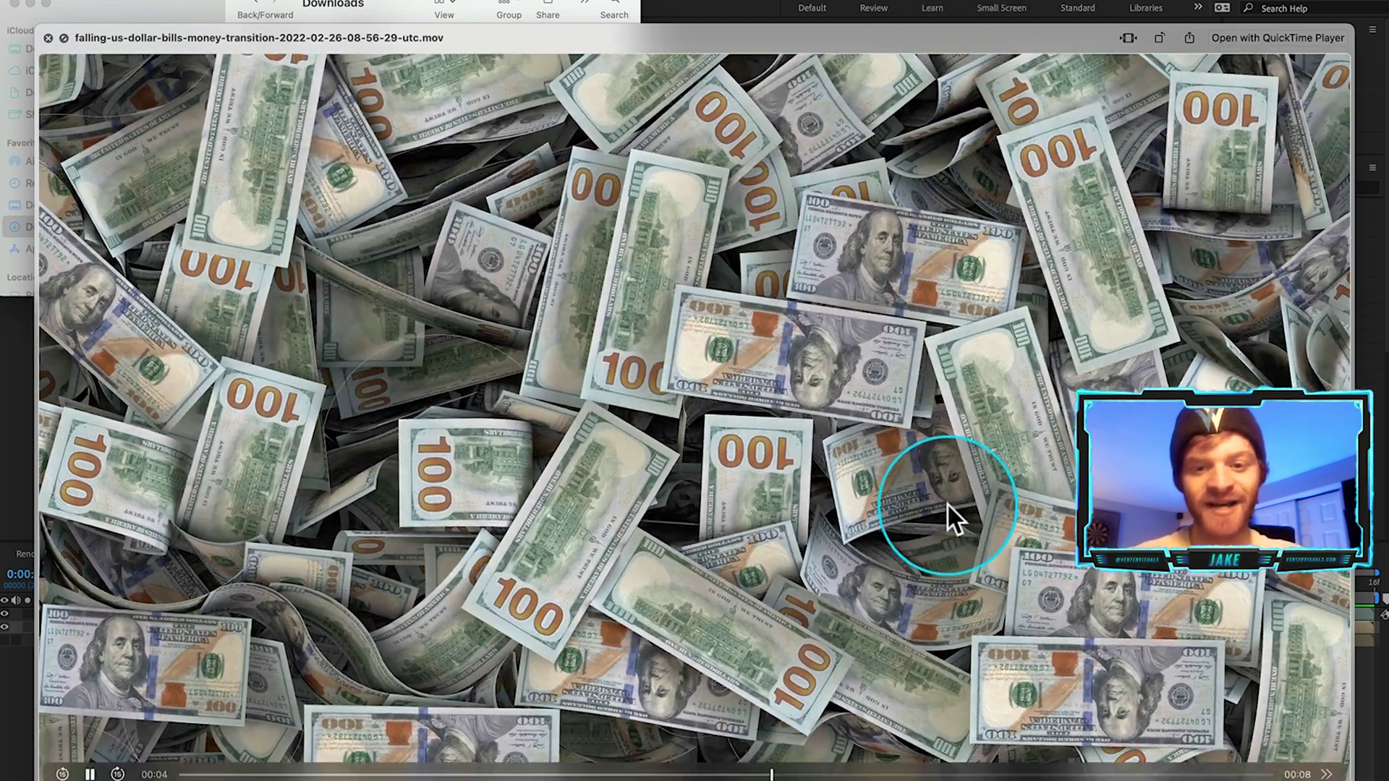
{"action": "key", "text": "space"}
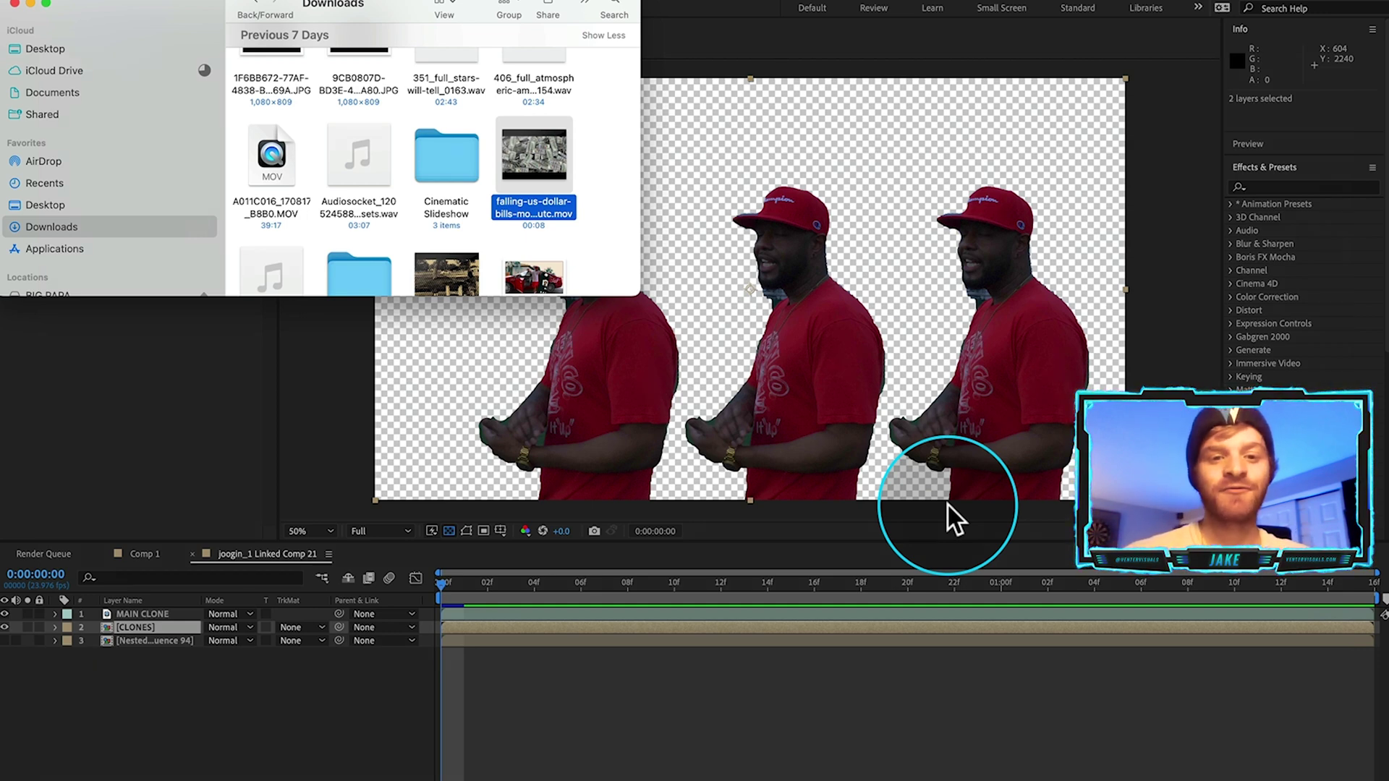
{"action": "left_click_drag", "start_coordinate": [554, 160], "coordinate": [191, 663]}
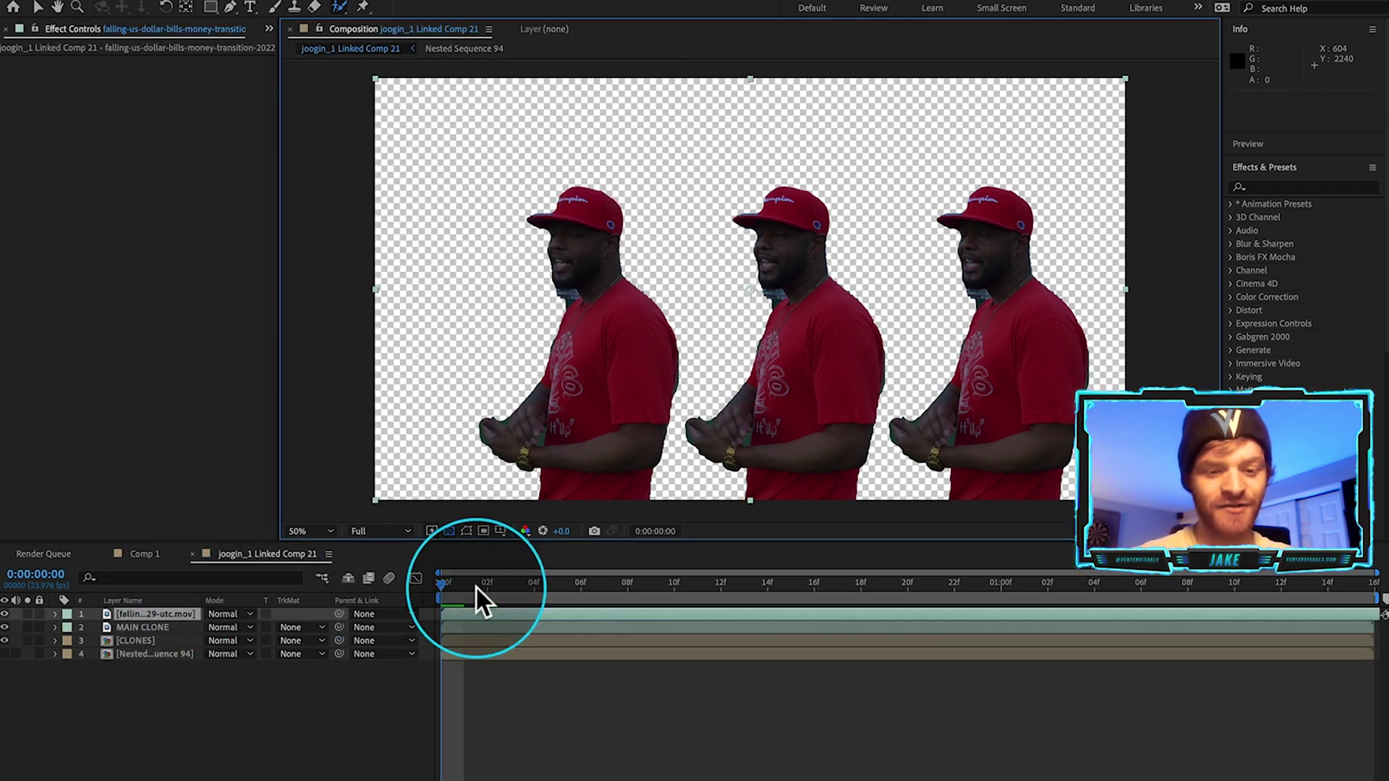
Slide the falling-bills layer 21 frames earlier, split it at 0:00:00:08 and delete the part before the cut
{"action": "left_click_drag", "start_coordinate": [1079, 613], "coordinate": [592, 623]}
{"action": "left_click", "coordinate": [765, 579]}
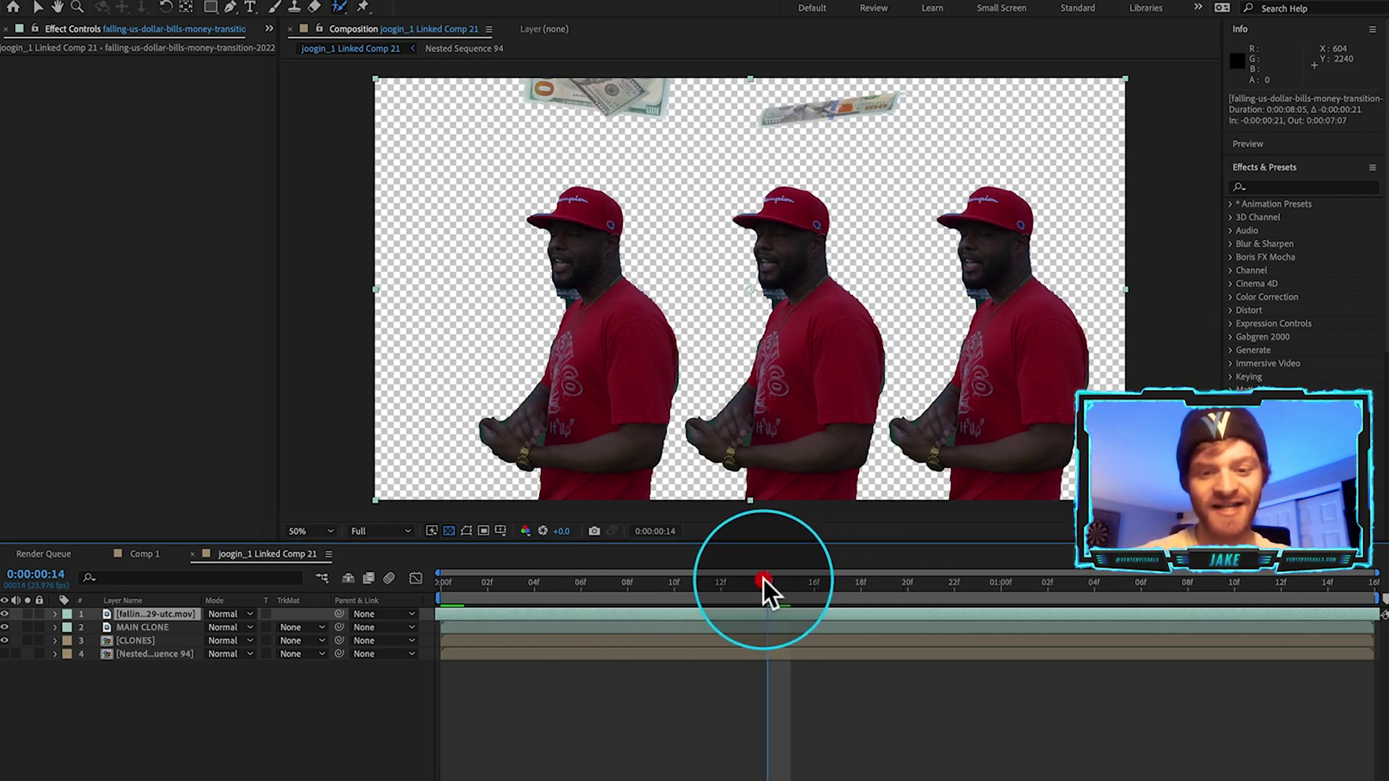
{"action": "left_click", "coordinate": [557, 586]}
{"action": "left_click", "coordinate": [626, 592]}
{"action": "key", "text": "shift+super+d"}
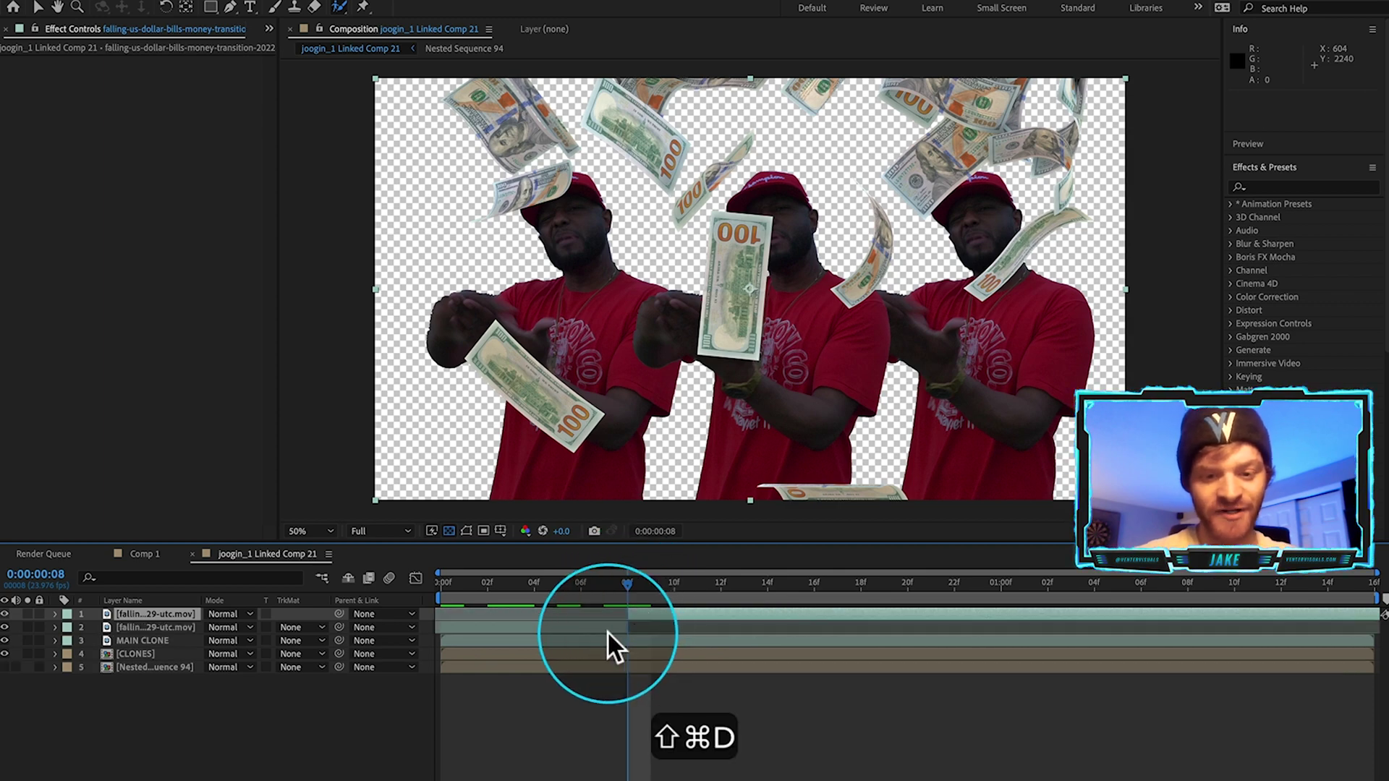
{"action": "left_click", "coordinate": [607, 631]}
{"action": "key", "text": "BackSpace"}
Move the remaining falling-bills clip to start at 0:00:00:00 and return the playhead to the beginning
{"action": "left_click_drag", "start_coordinate": [662, 608], "coordinate": [487, 618]}
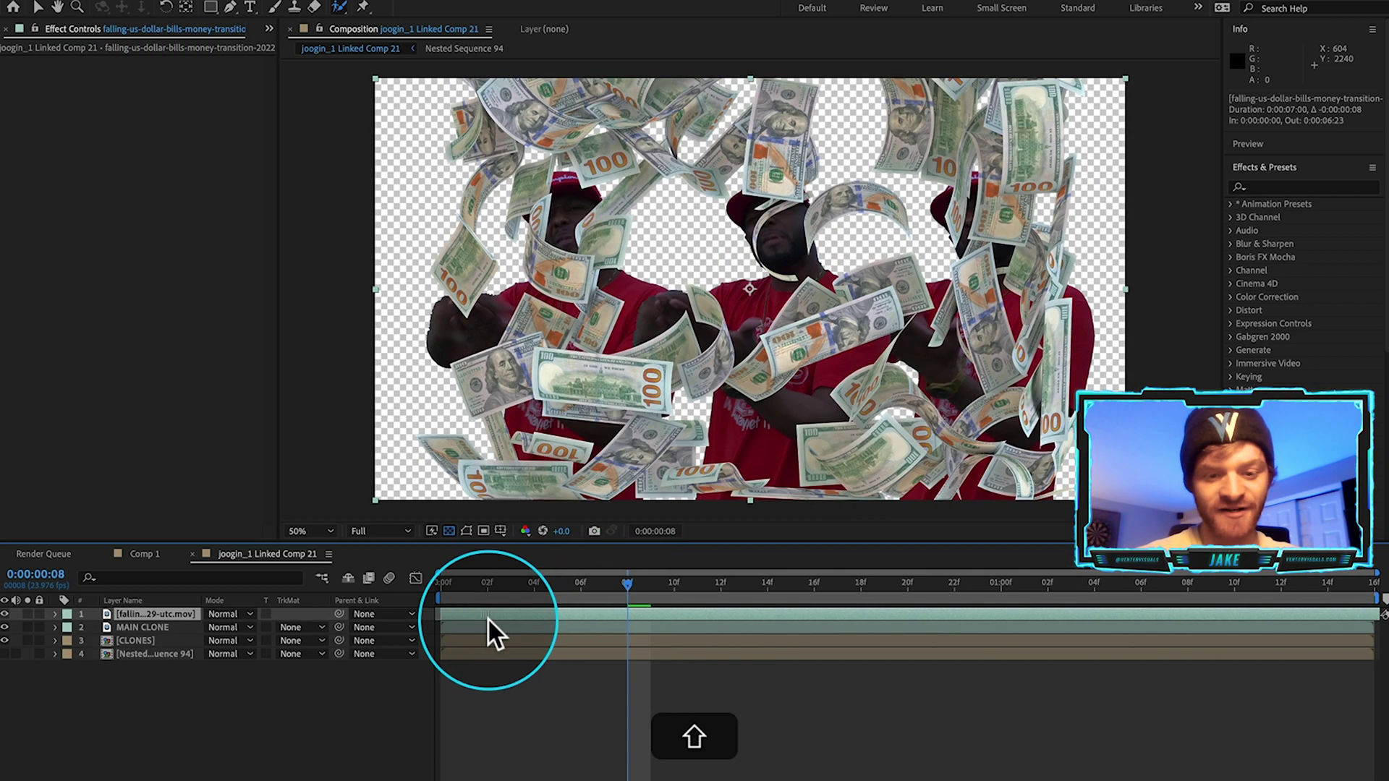
{"action": "left_click_drag", "start_coordinate": [620, 577], "coordinate": [488, 615]}
{"action": "left_click_drag", "start_coordinate": [606, 609], "coordinate": [372, 642]}
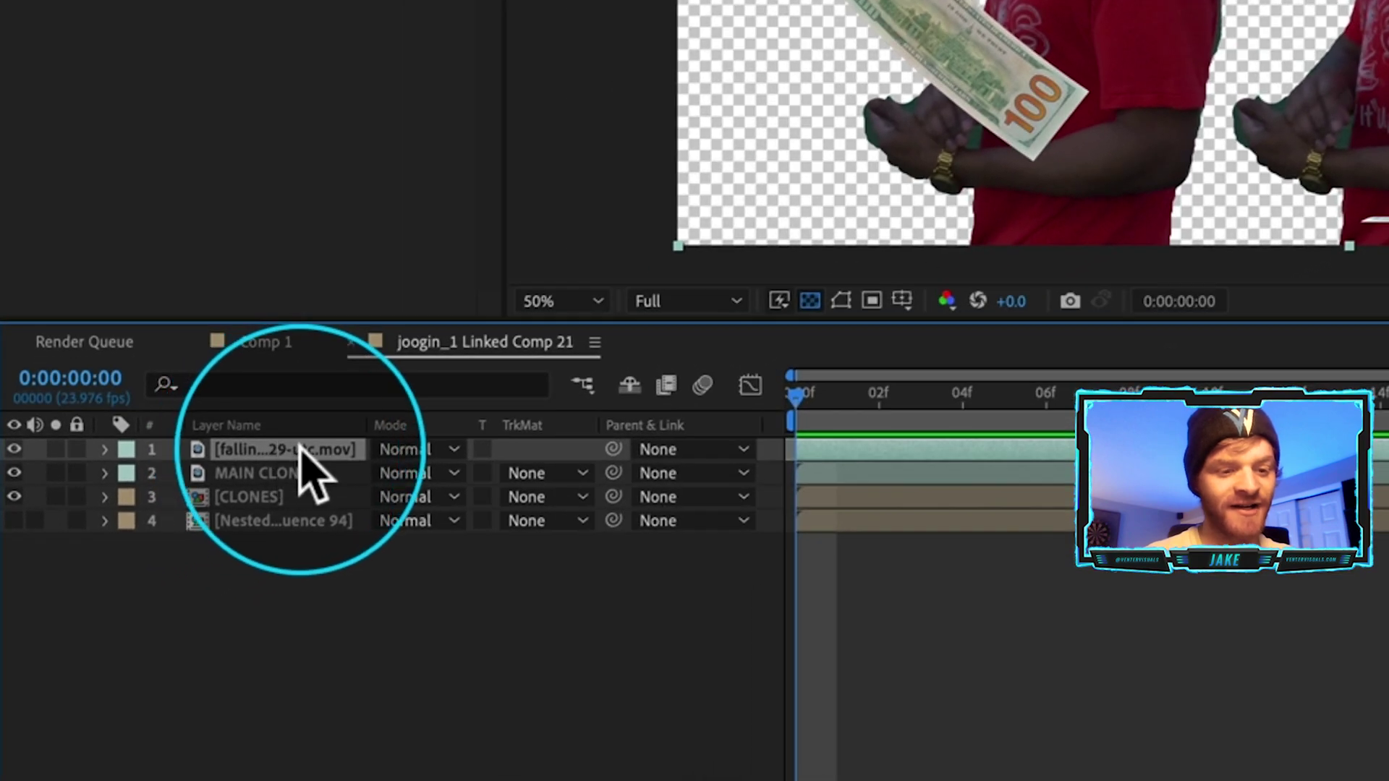
Place the falling-bills layer directly beneath the CLONES layer and scrub to 0:00:00:05 to check the bills behind the figures
{"action": "left_click_drag", "start_coordinate": [302, 451], "coordinate": [296, 507]}
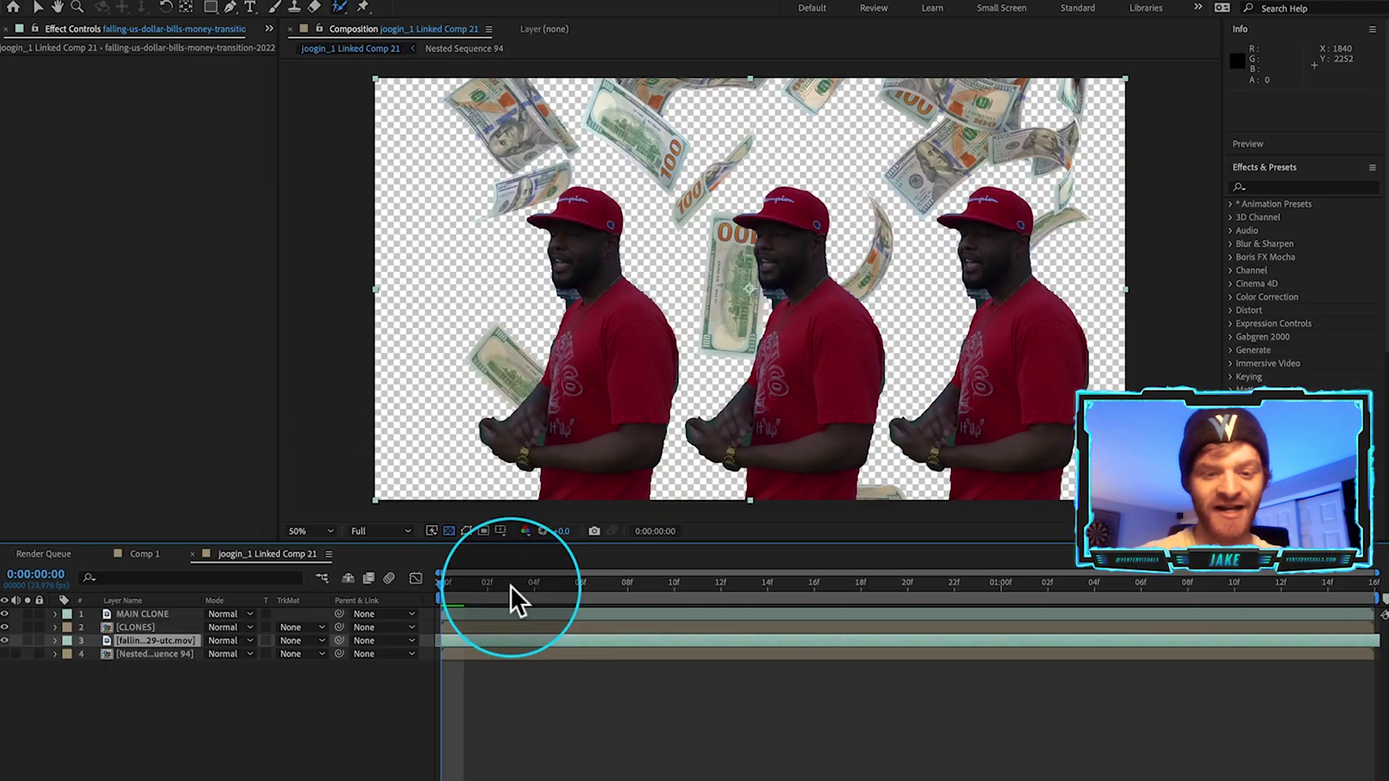
{"action": "left_click_drag", "start_coordinate": [921, 397], "coordinate": [1388, 450]}
{"action": "left_click_drag", "start_coordinate": [912, 616], "coordinate": [551, 628]}
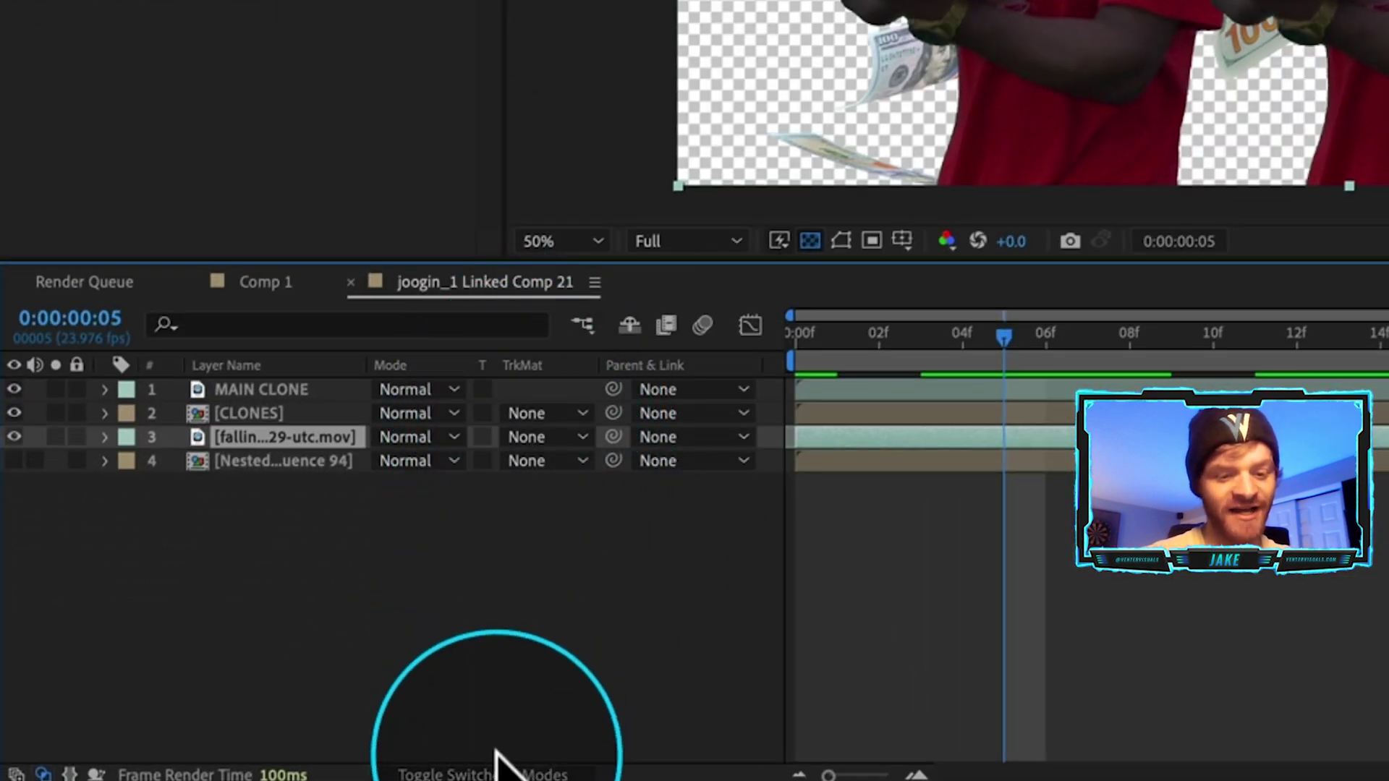
Set the falling-bills layer's track matte to Alpha Matte "[CLONES]"
{"action": "left_click", "coordinate": [471, 773]}
{"action": "left_click", "coordinate": [470, 771]}
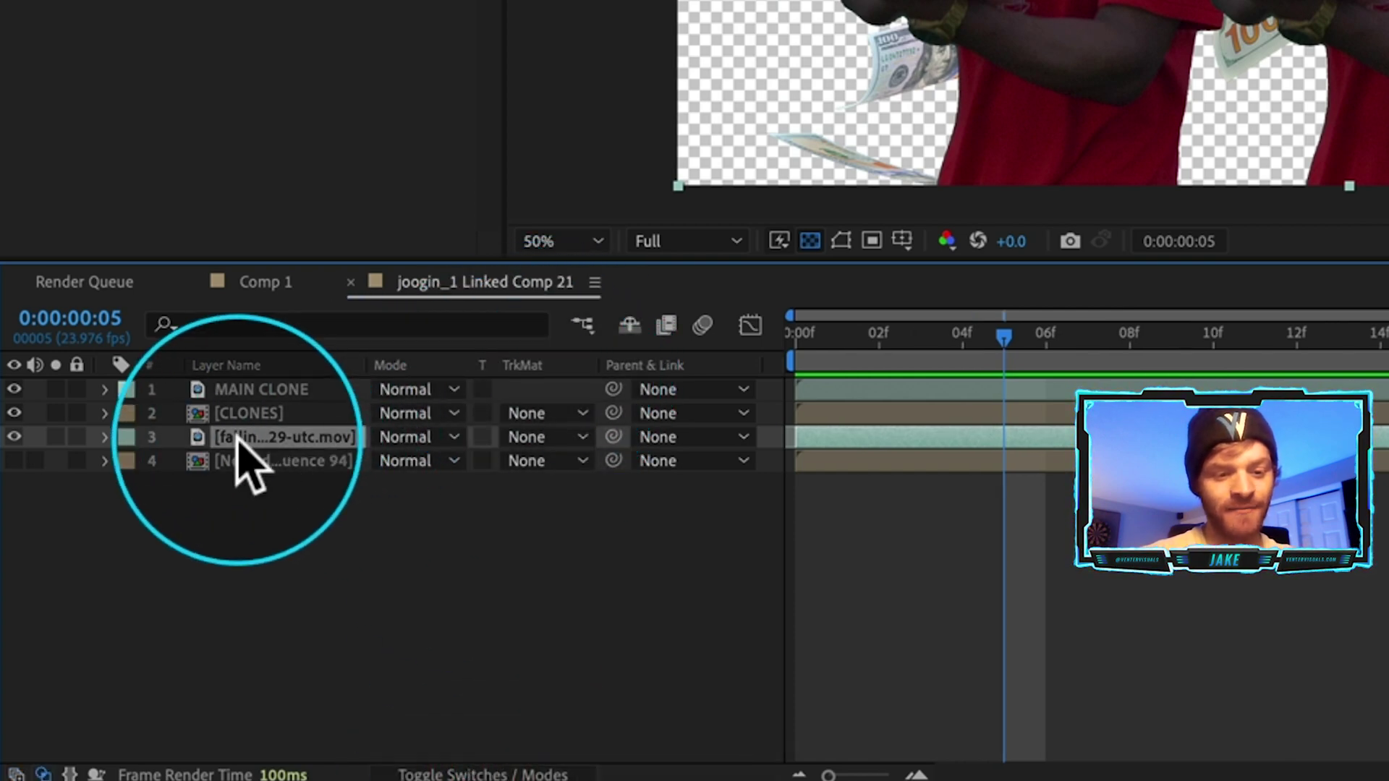
{"action": "left_click", "coordinate": [553, 438]}
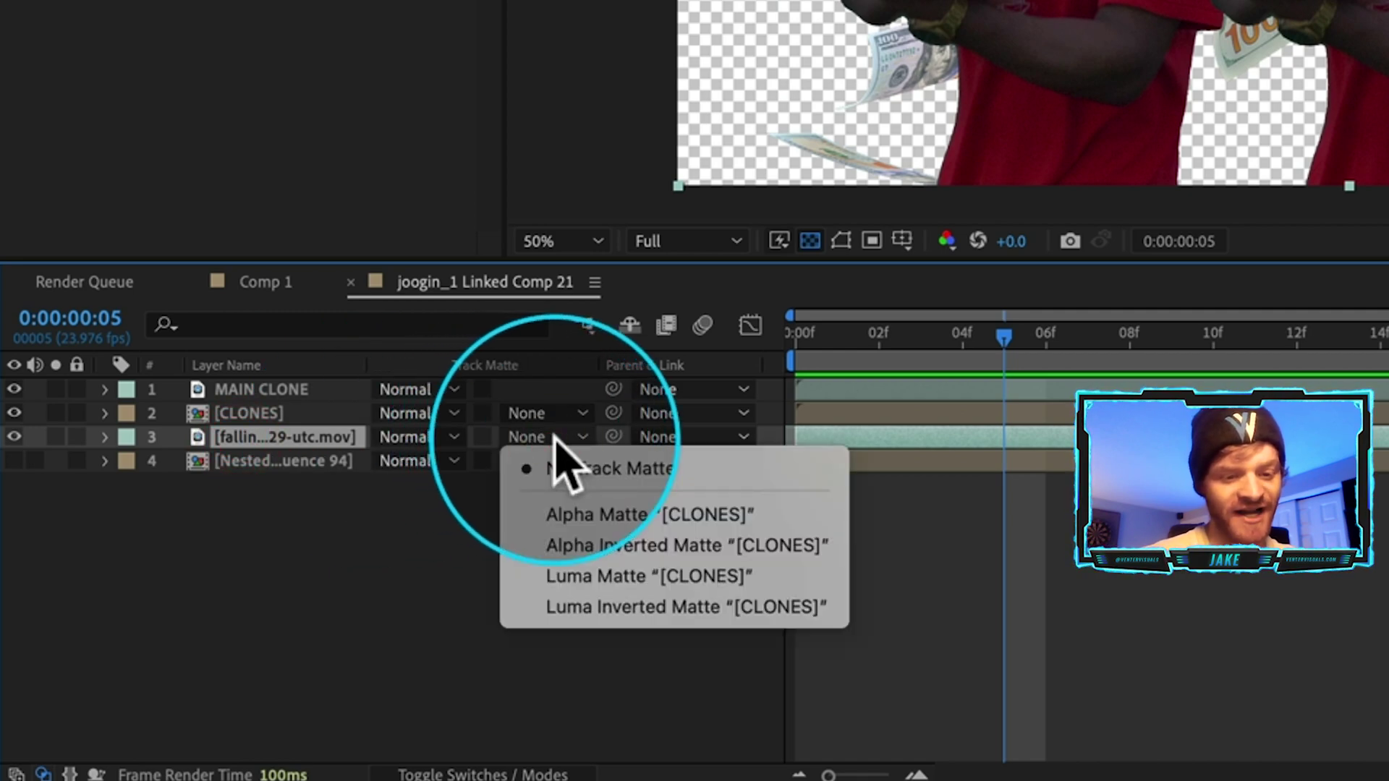
{"action": "left_click", "coordinate": [608, 516]}
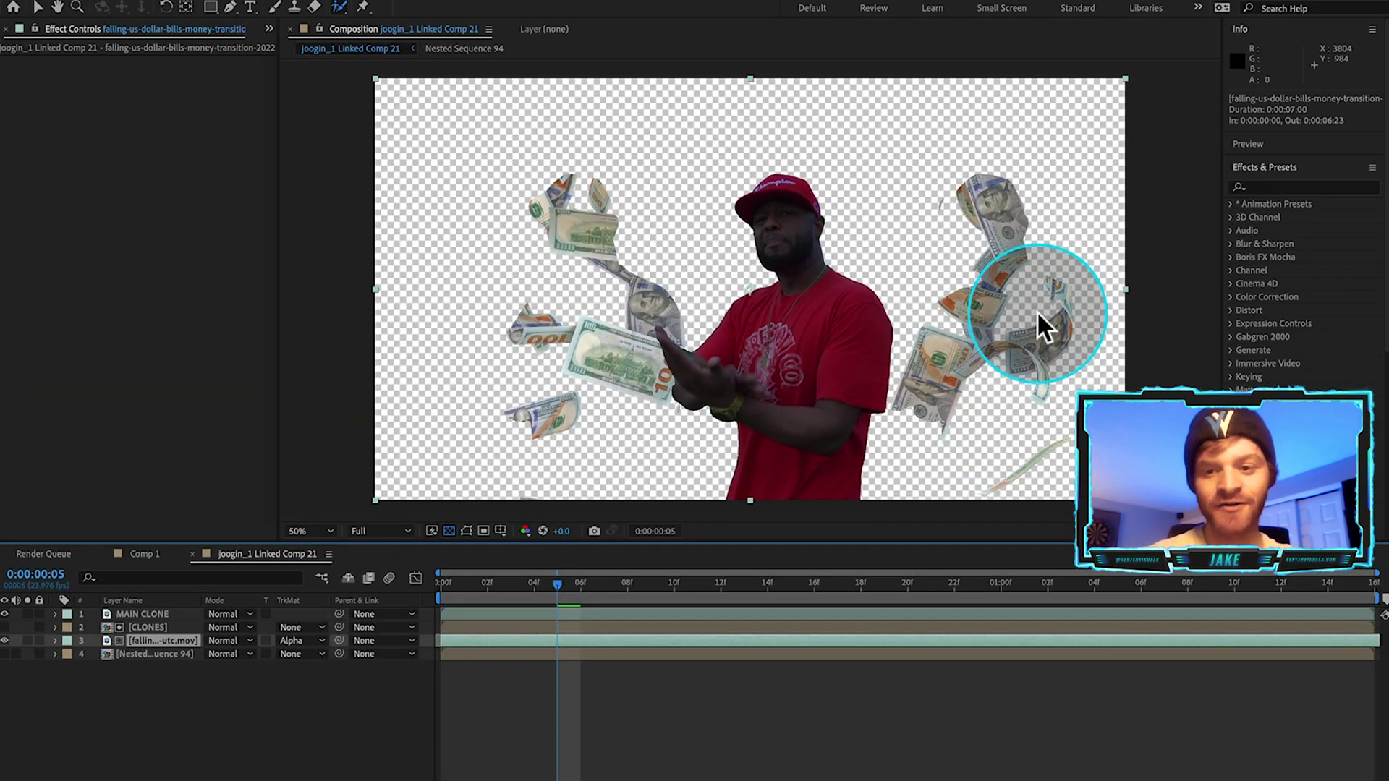
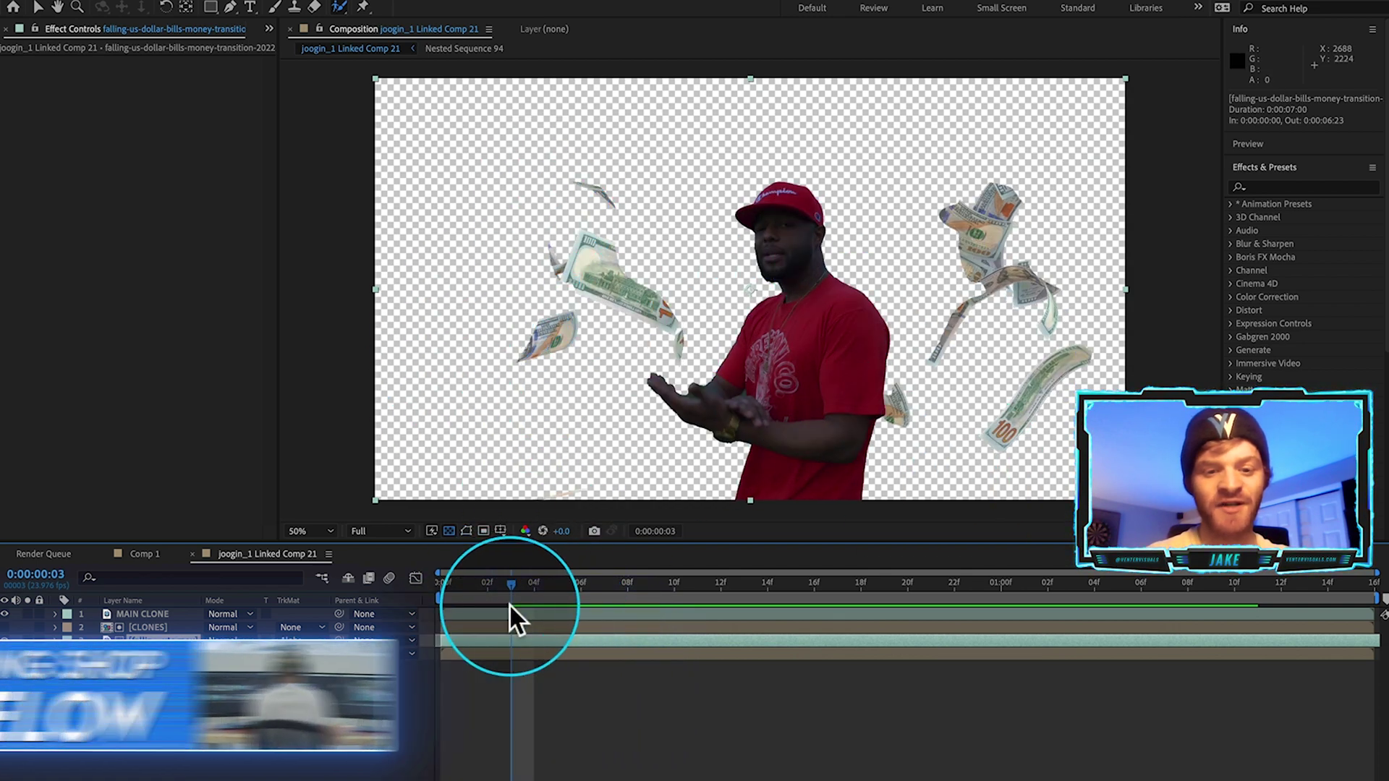
Scrub through the composition to 0:00:00:10 to check the money-filled clones
{"action": "left_click_drag", "start_coordinate": [515, 584], "coordinate": [566, 585]}
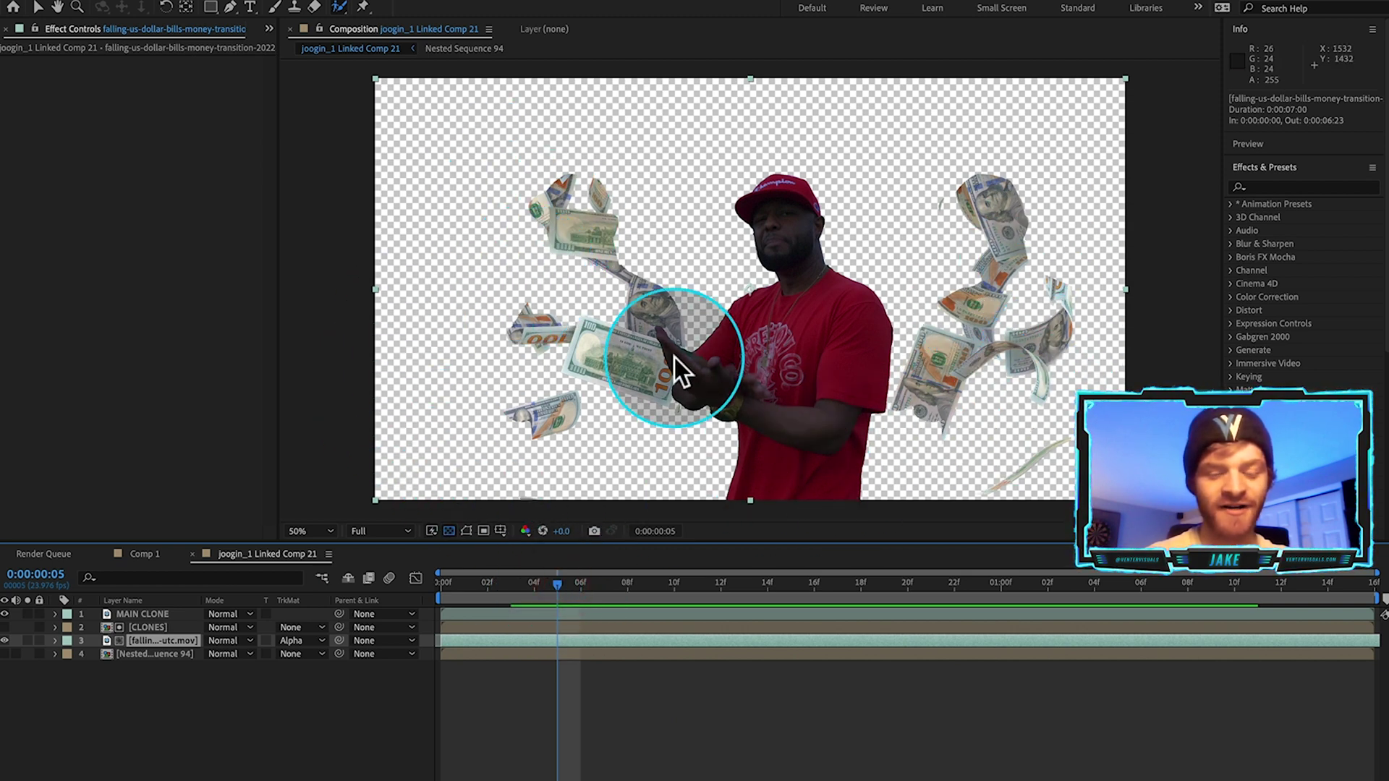
{"action": "left_click_drag", "start_coordinate": [559, 586], "coordinate": [674, 586]}
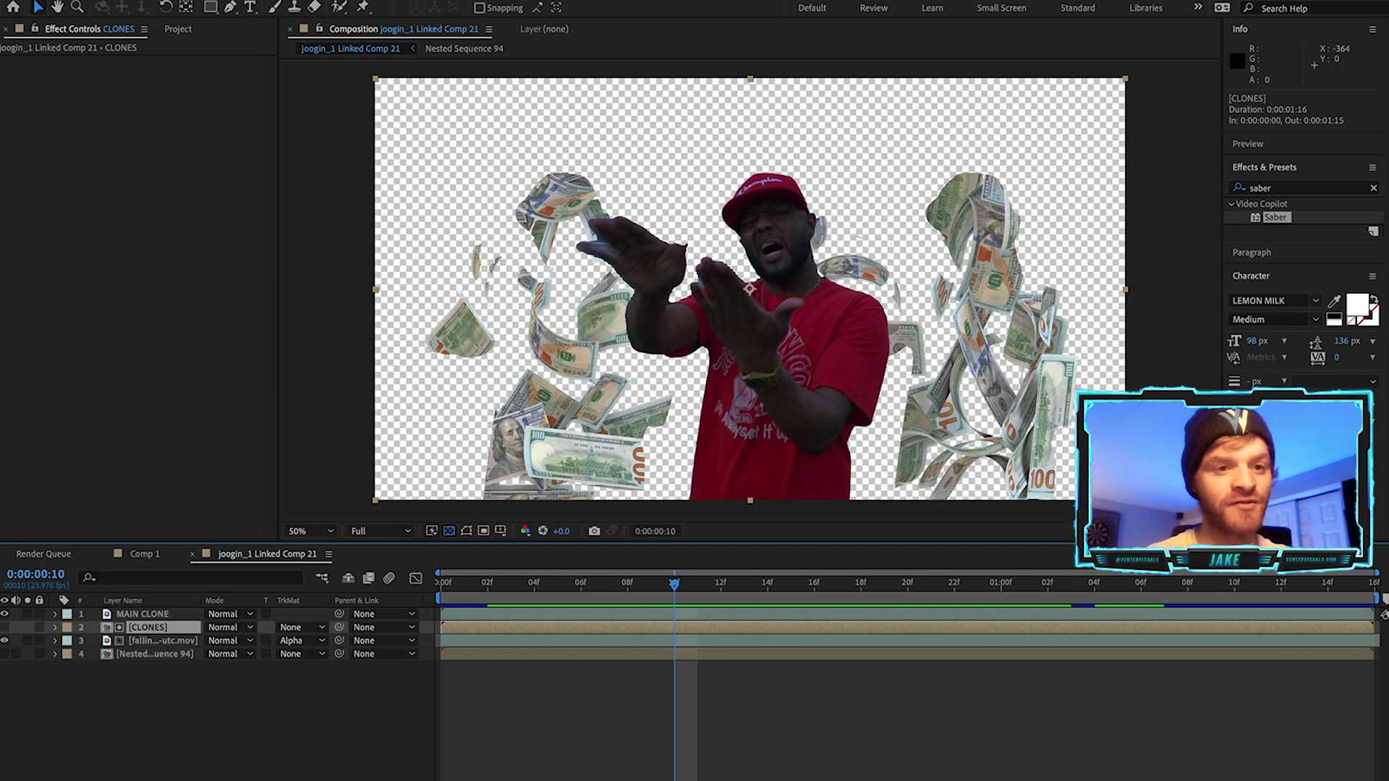
{"action": "left_click", "coordinate": [268, 2]}
{"action": "left_click", "coordinate": [306, 487]}
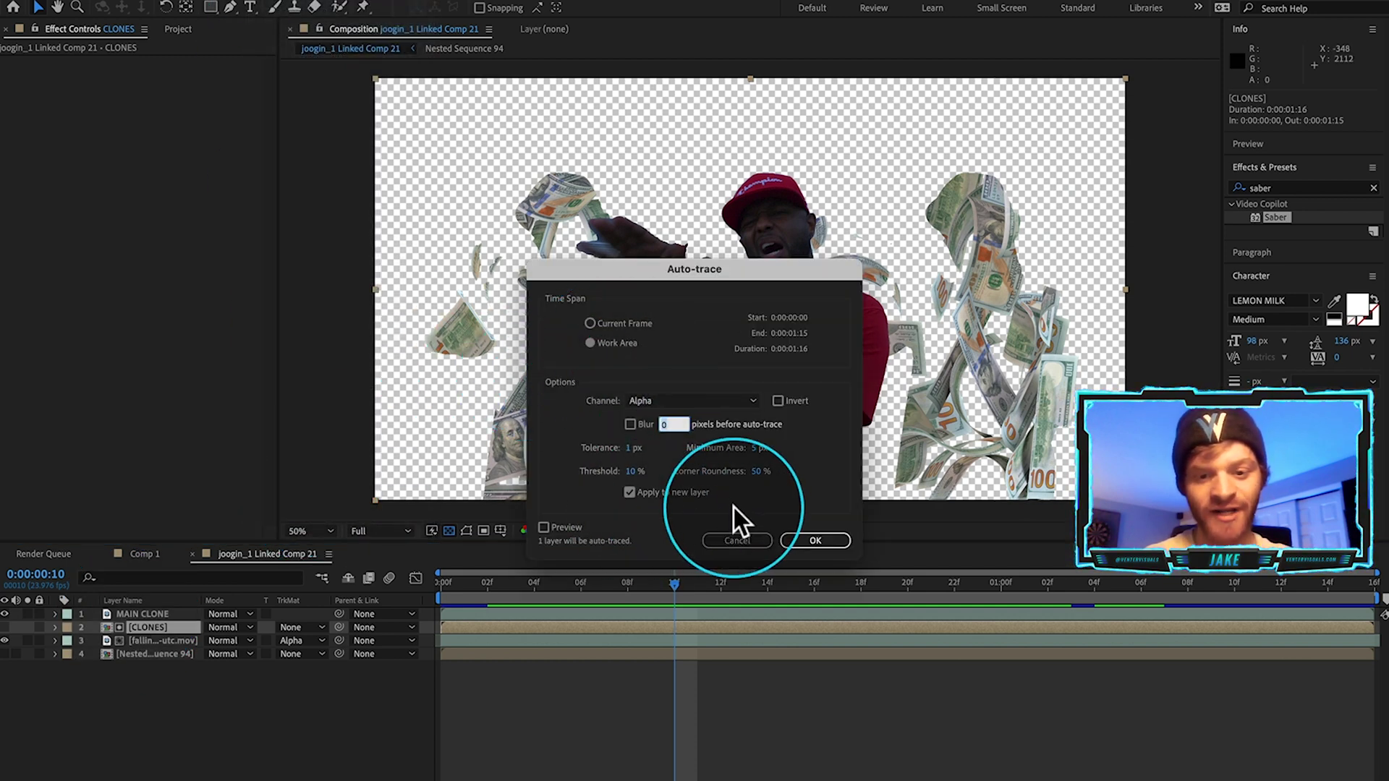
{"action": "left_click", "coordinate": [737, 540]}
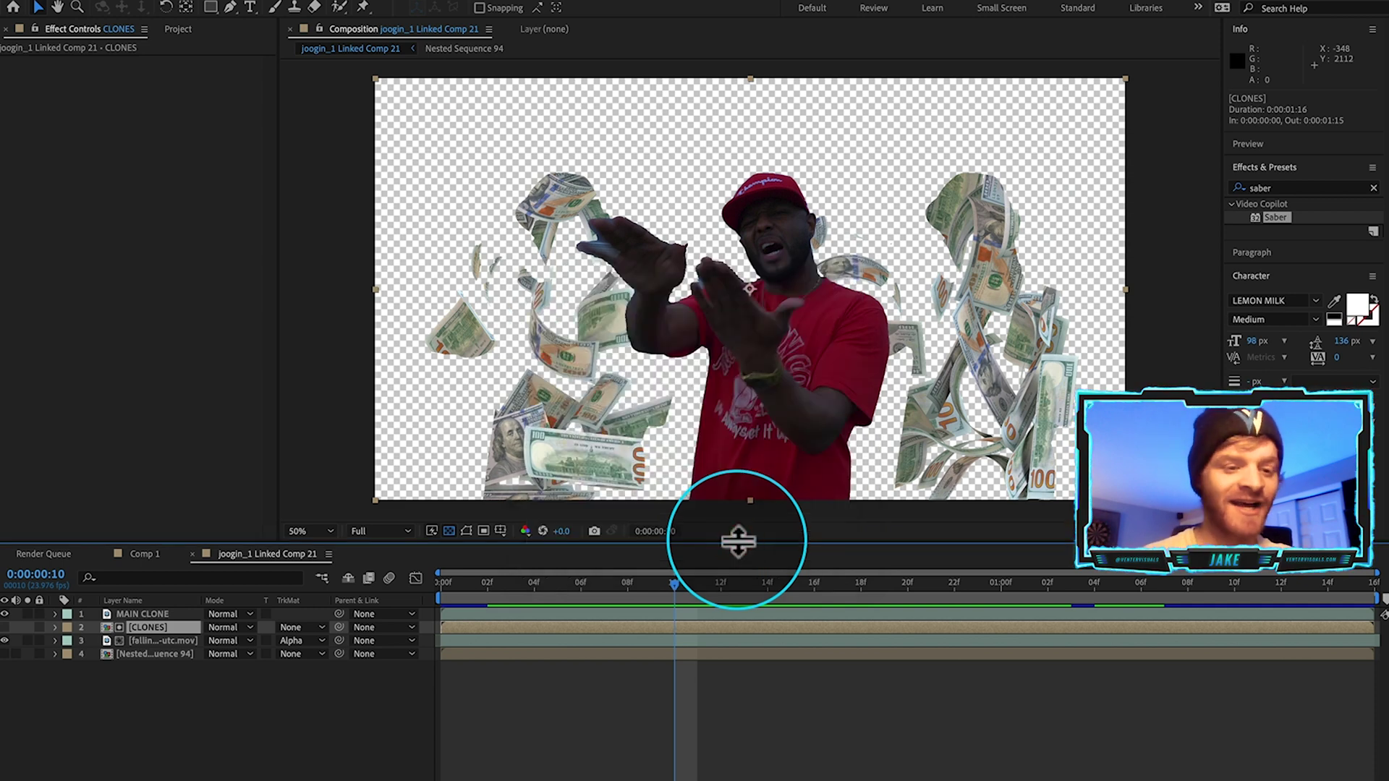
Open the CLONES composition and auto-trace the RIGHT layer's alpha channel over the work area, from 0:00:00:00, onto a new layer
{"action": "double_click", "coordinate": [146, 627]}
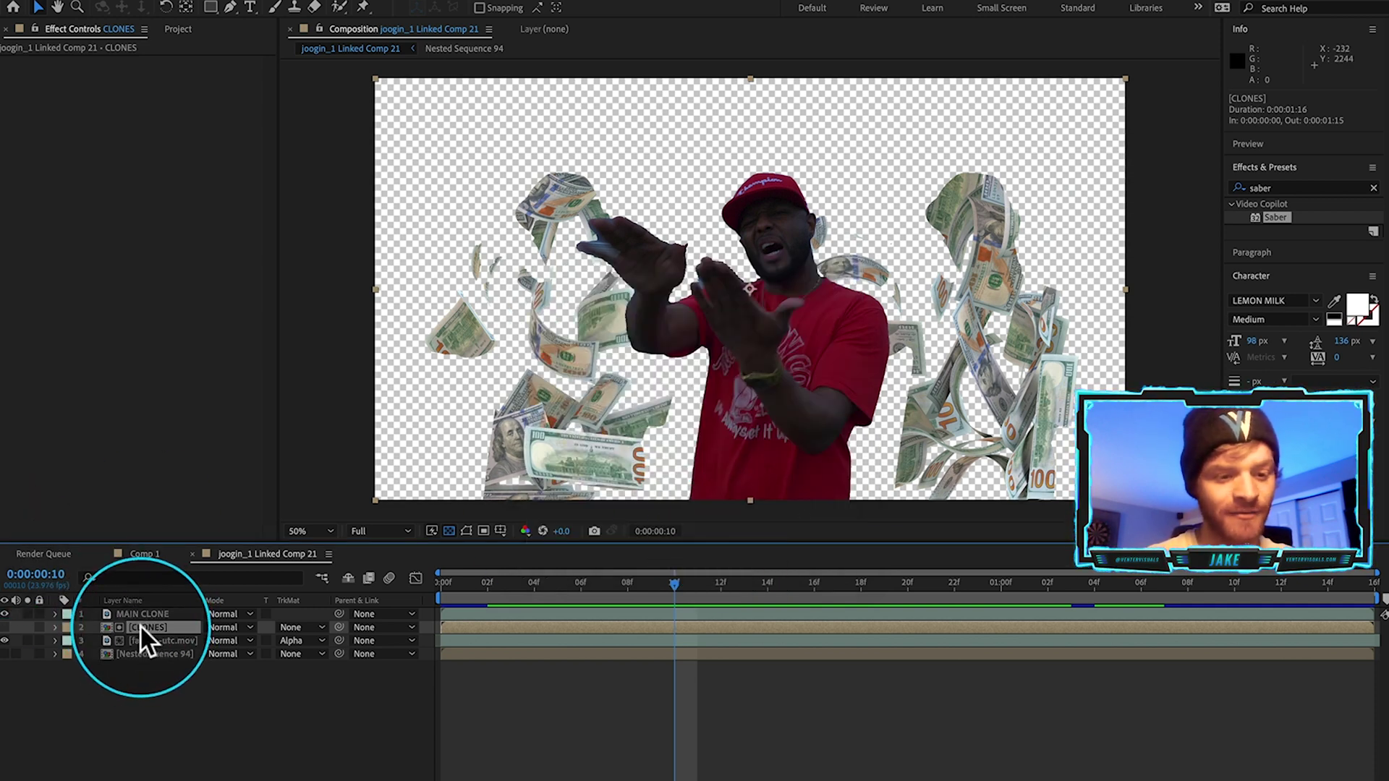
{"action": "left_click_drag", "start_coordinate": [490, 592], "coordinate": [446, 584]}
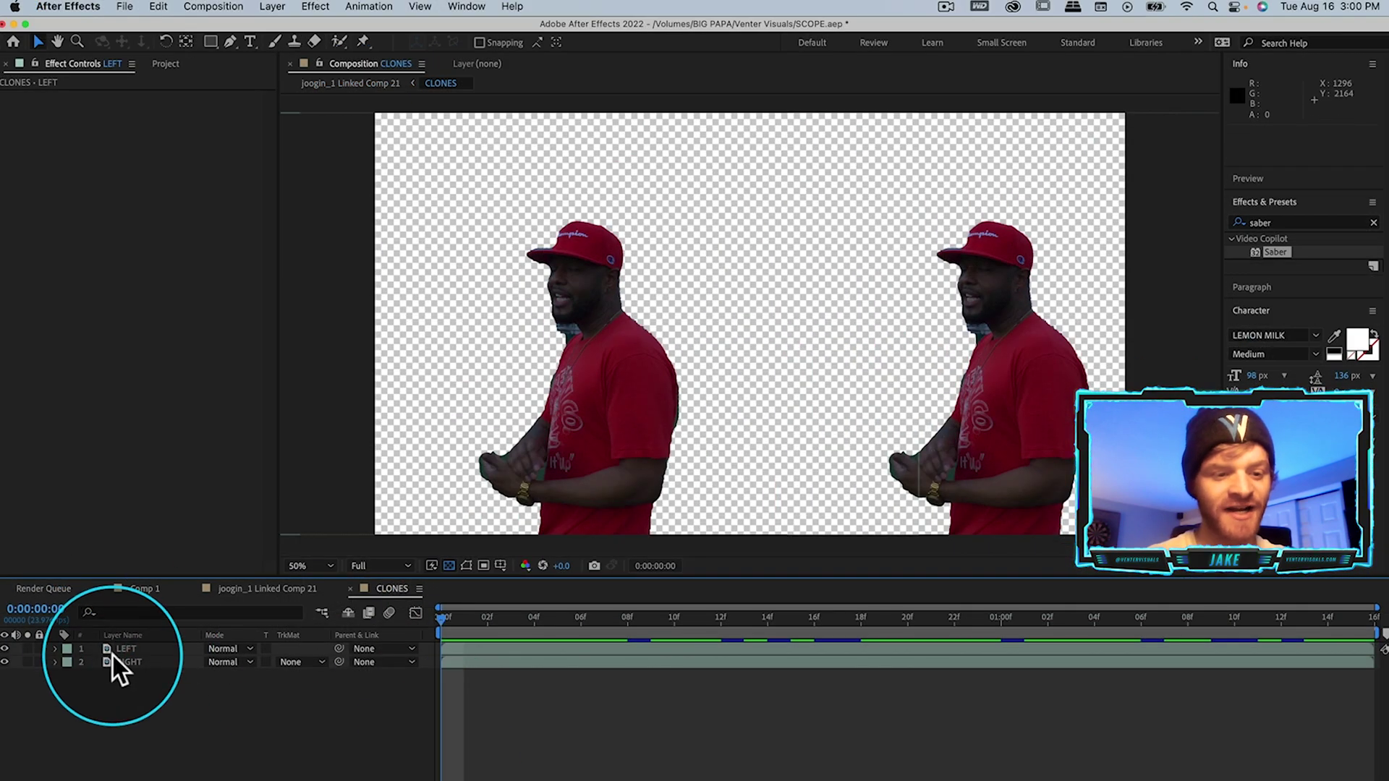
{"action": "left_click", "coordinate": [125, 663]}
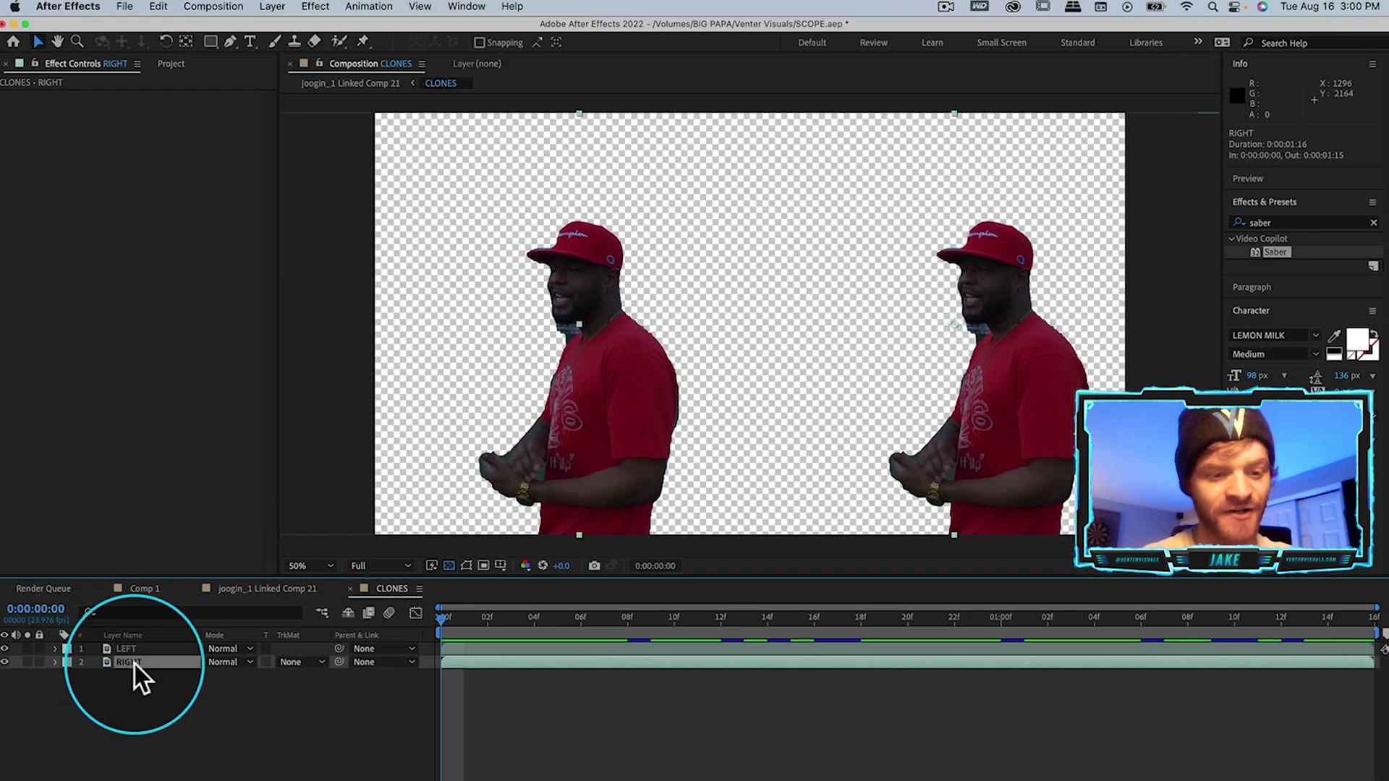
{"action": "left_click", "coordinate": [272, 6]}
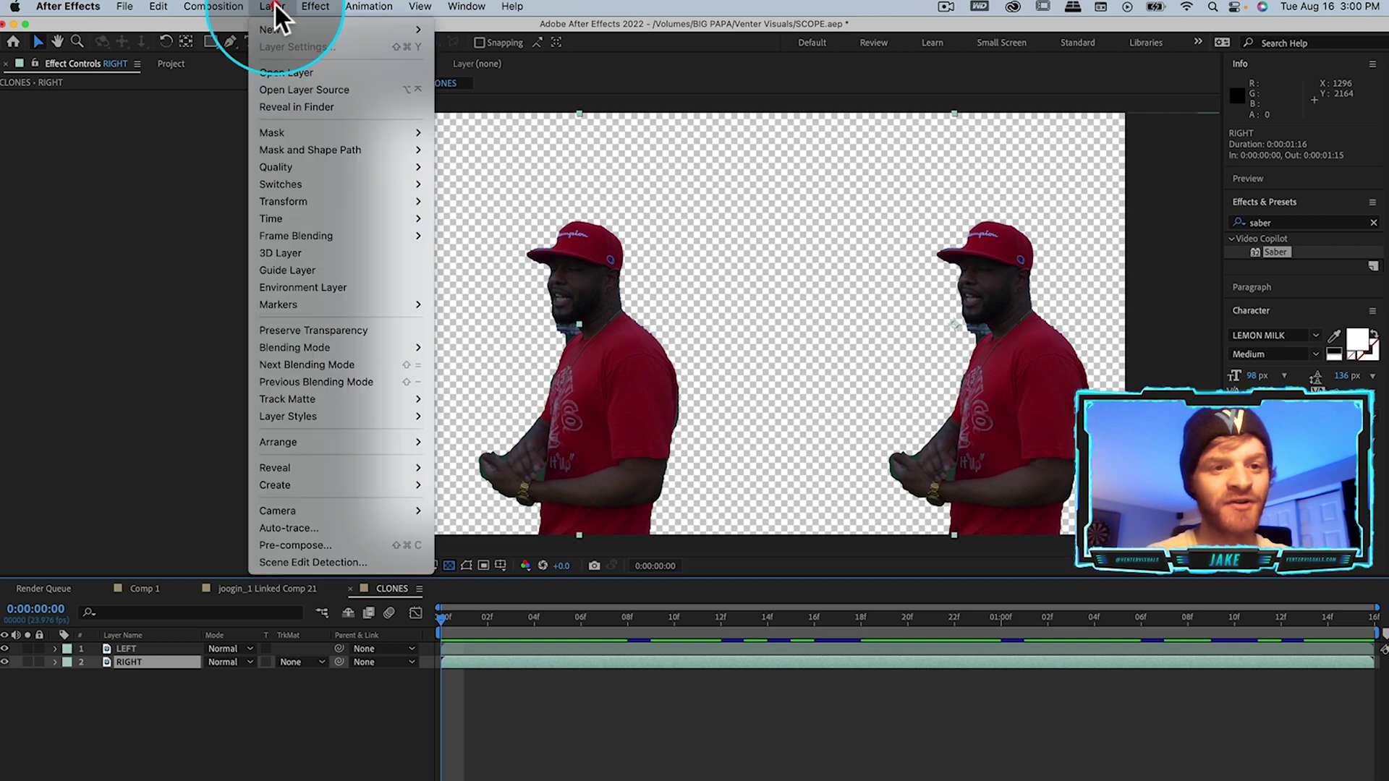
{"action": "left_click", "coordinate": [365, 528]}
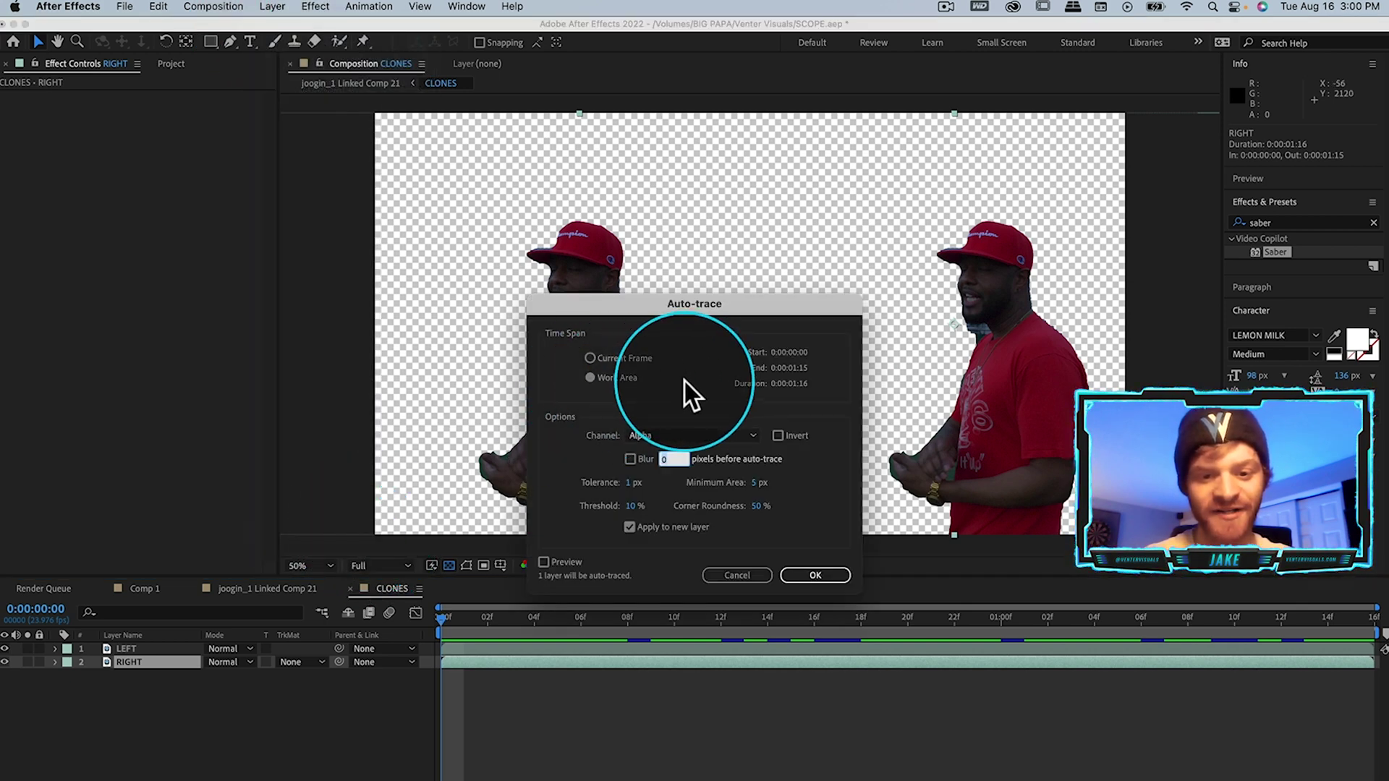
{"action": "left_click", "coordinate": [803, 575]}
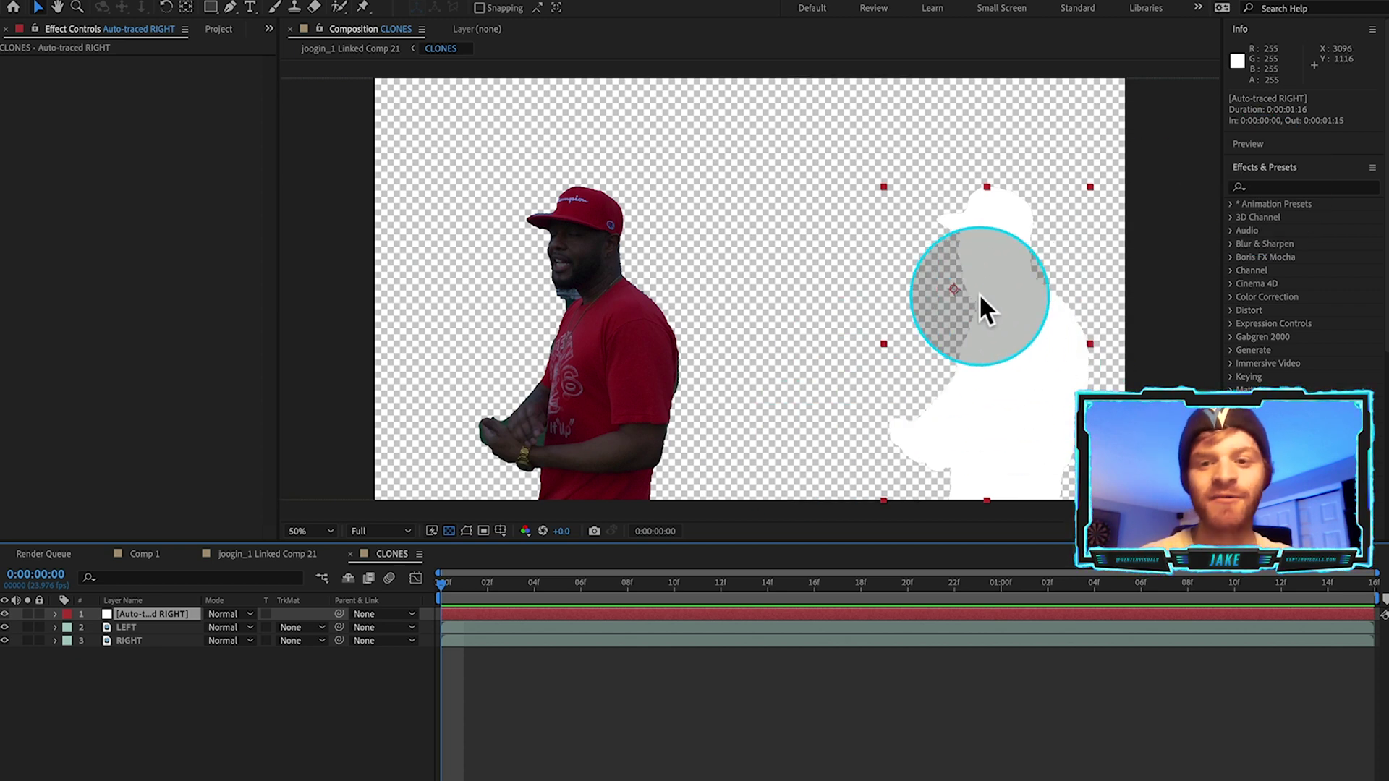
Apply the Saber effect to the auto-traced RIGHT layer and choose the Heat preset
{"action": "left_click", "coordinate": [1271, 189]}
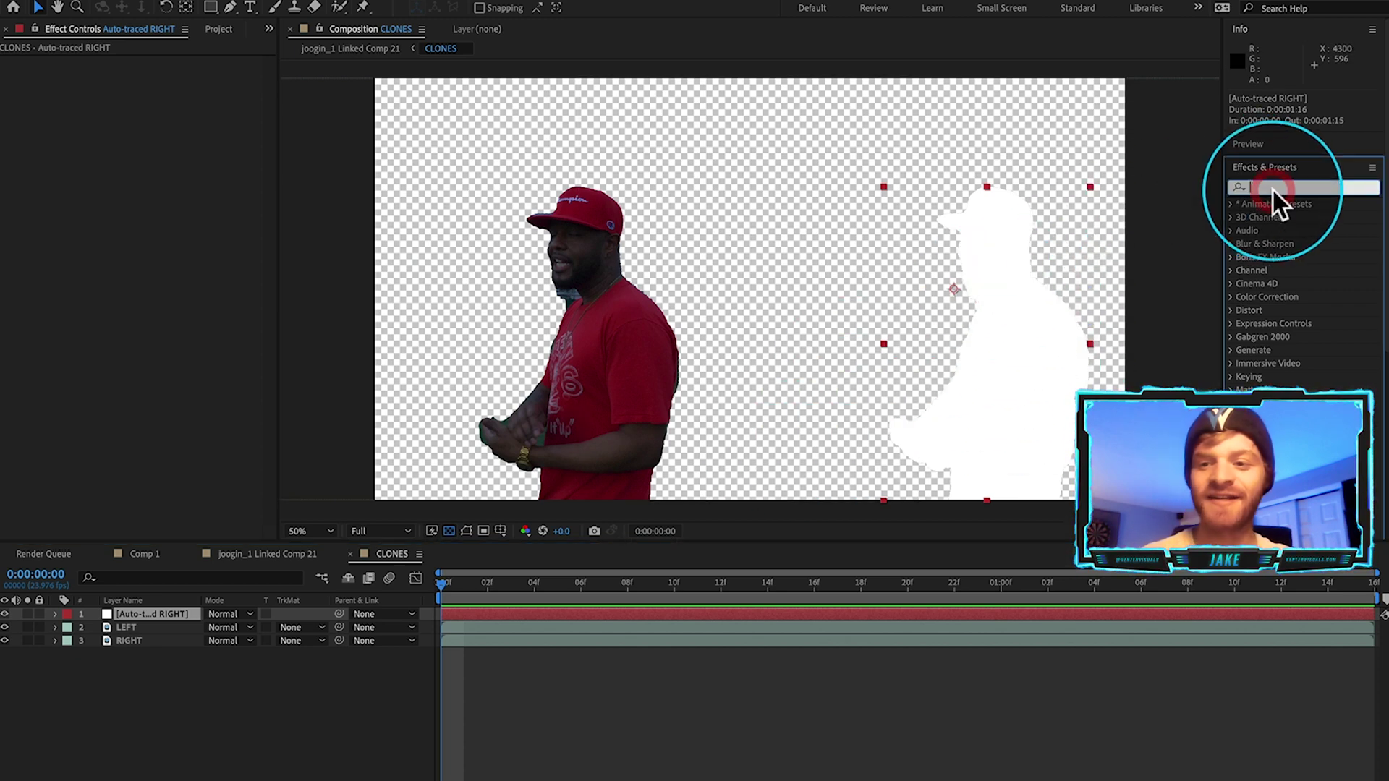
{"action": "type", "text": "saber"}
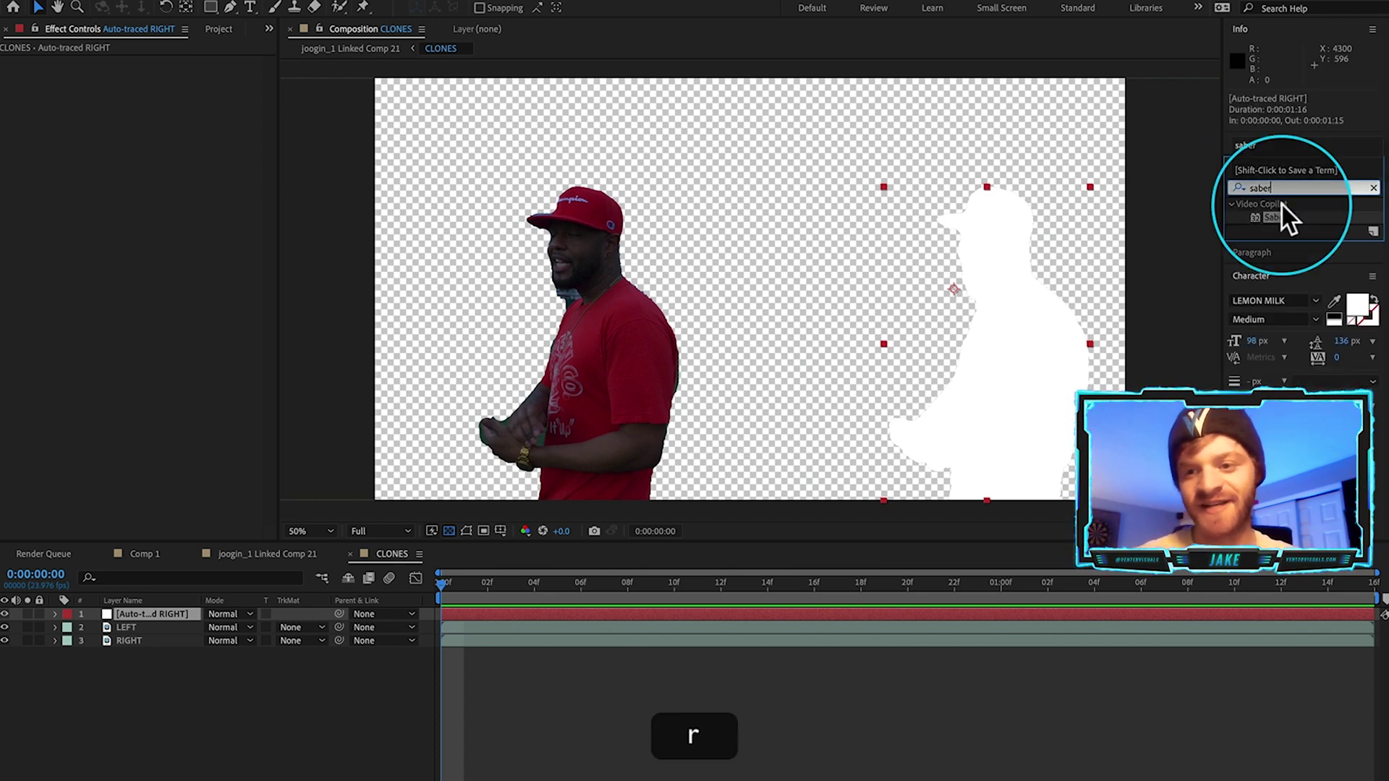
{"action": "left_click_drag", "start_coordinate": [1282, 216], "coordinate": [1010, 343]}
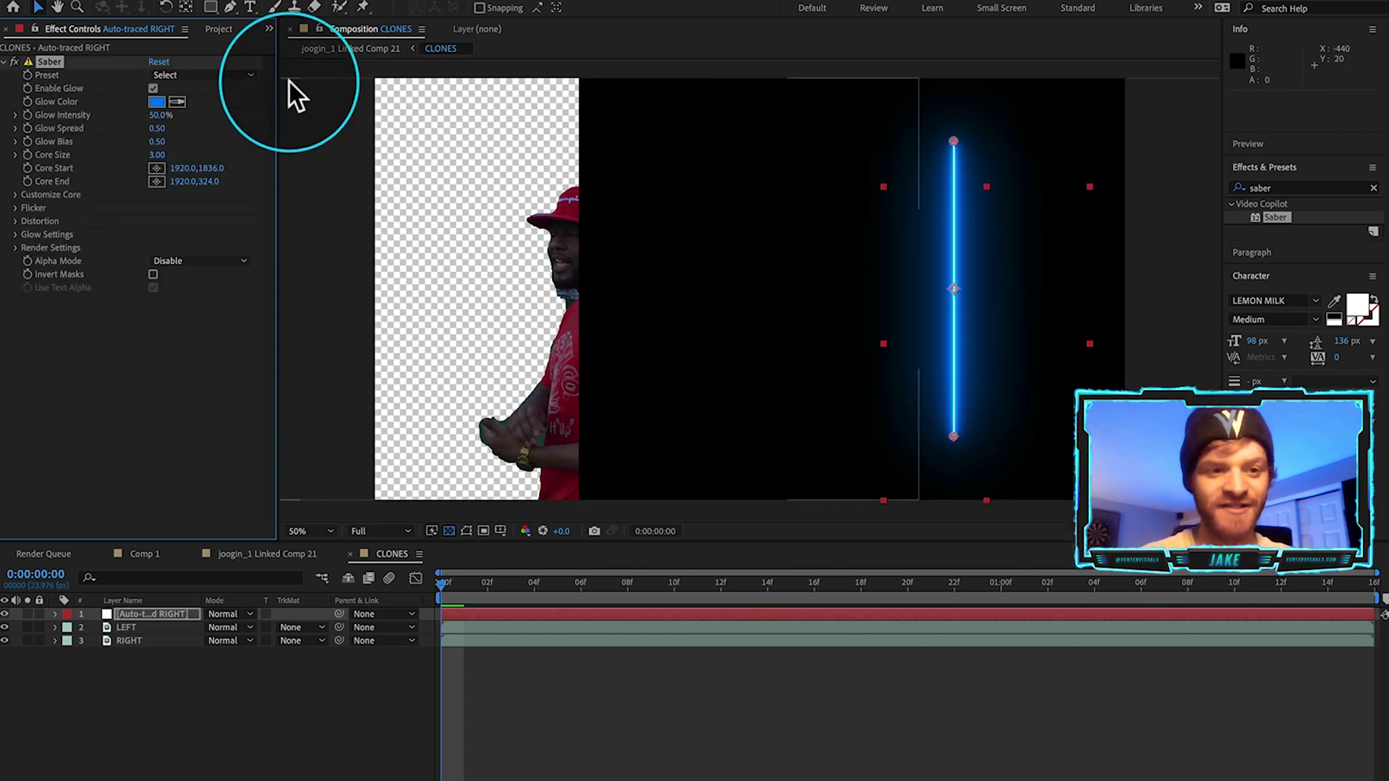
{"action": "left_click", "coordinate": [227, 74]}
{"action": "left_click", "coordinate": [224, 436]}
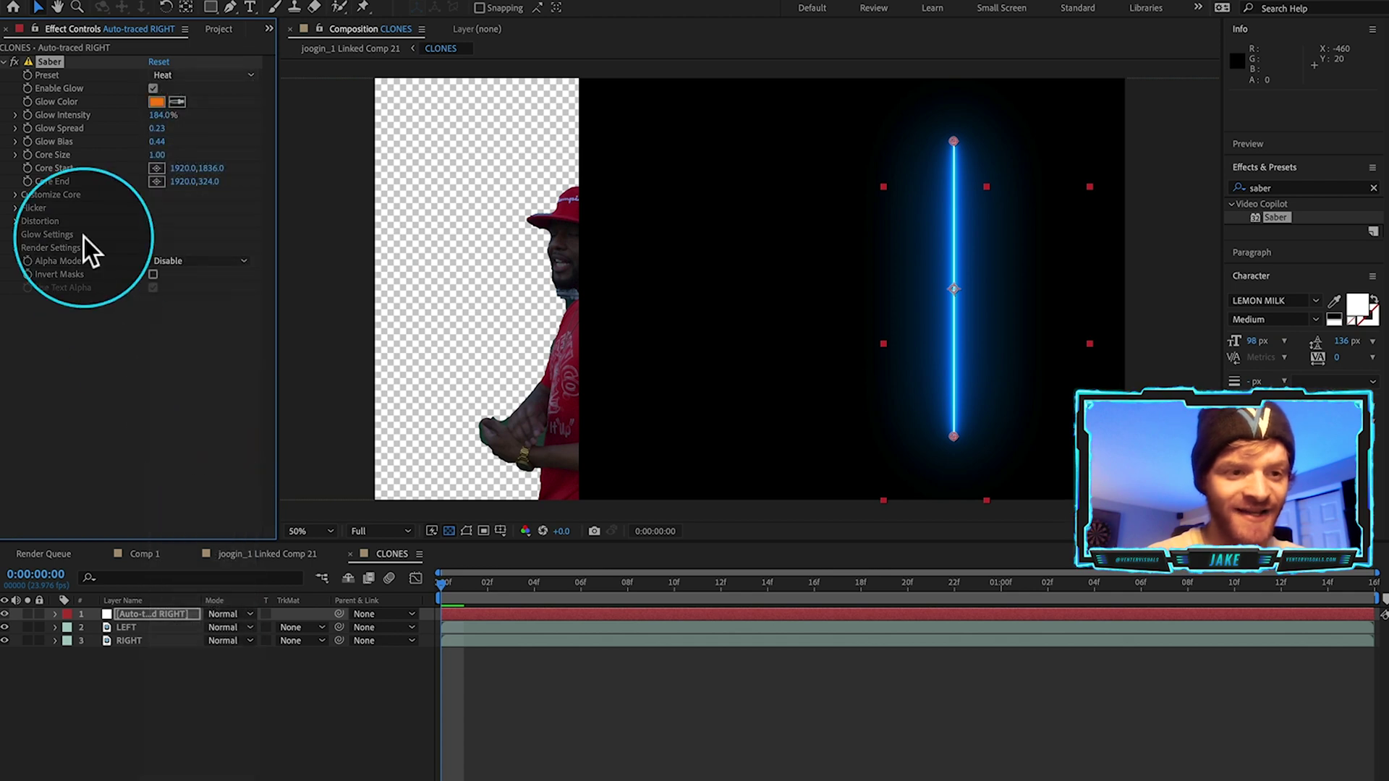
Set Saber's Core Type to Layer Masks and its Composite Settings to Transparent
{"action": "left_click", "coordinate": [17, 196]}
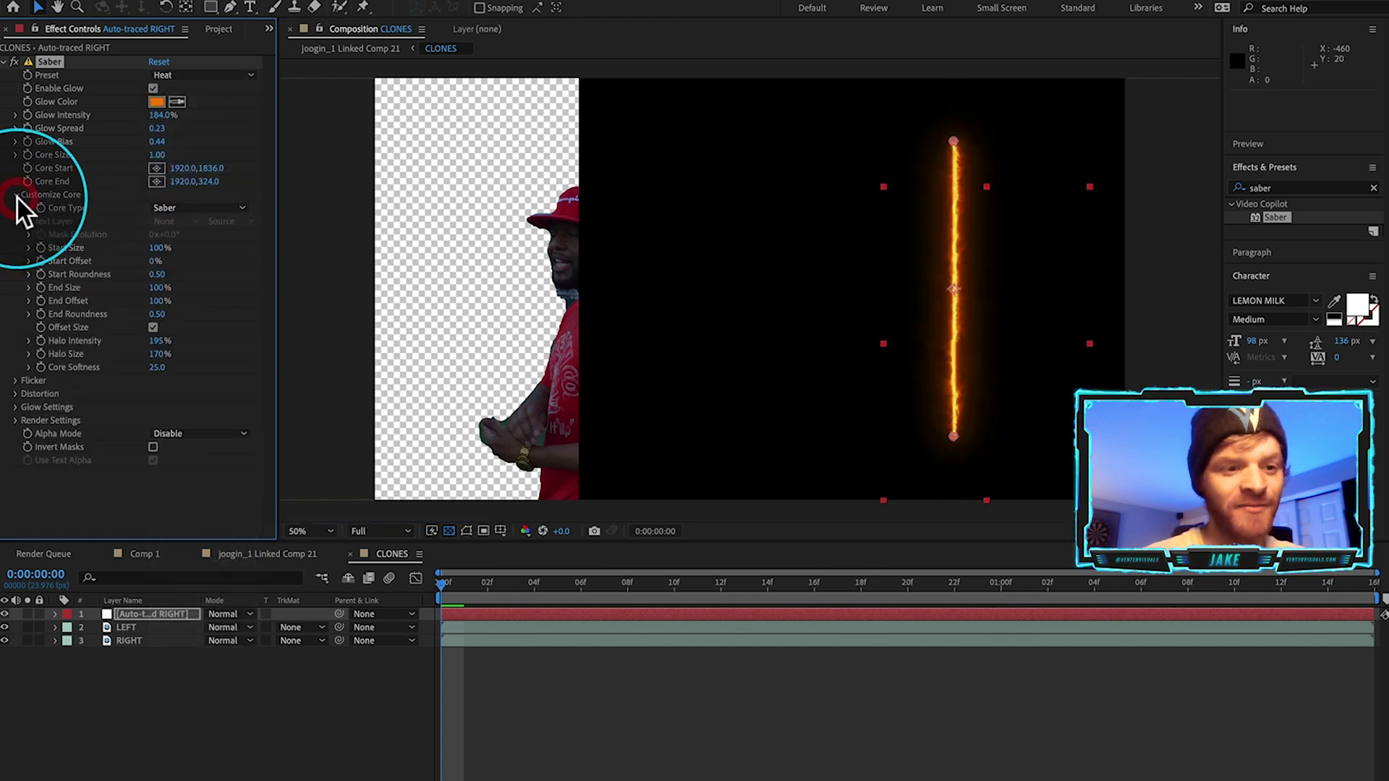
{"action": "left_click", "coordinate": [201, 208]}
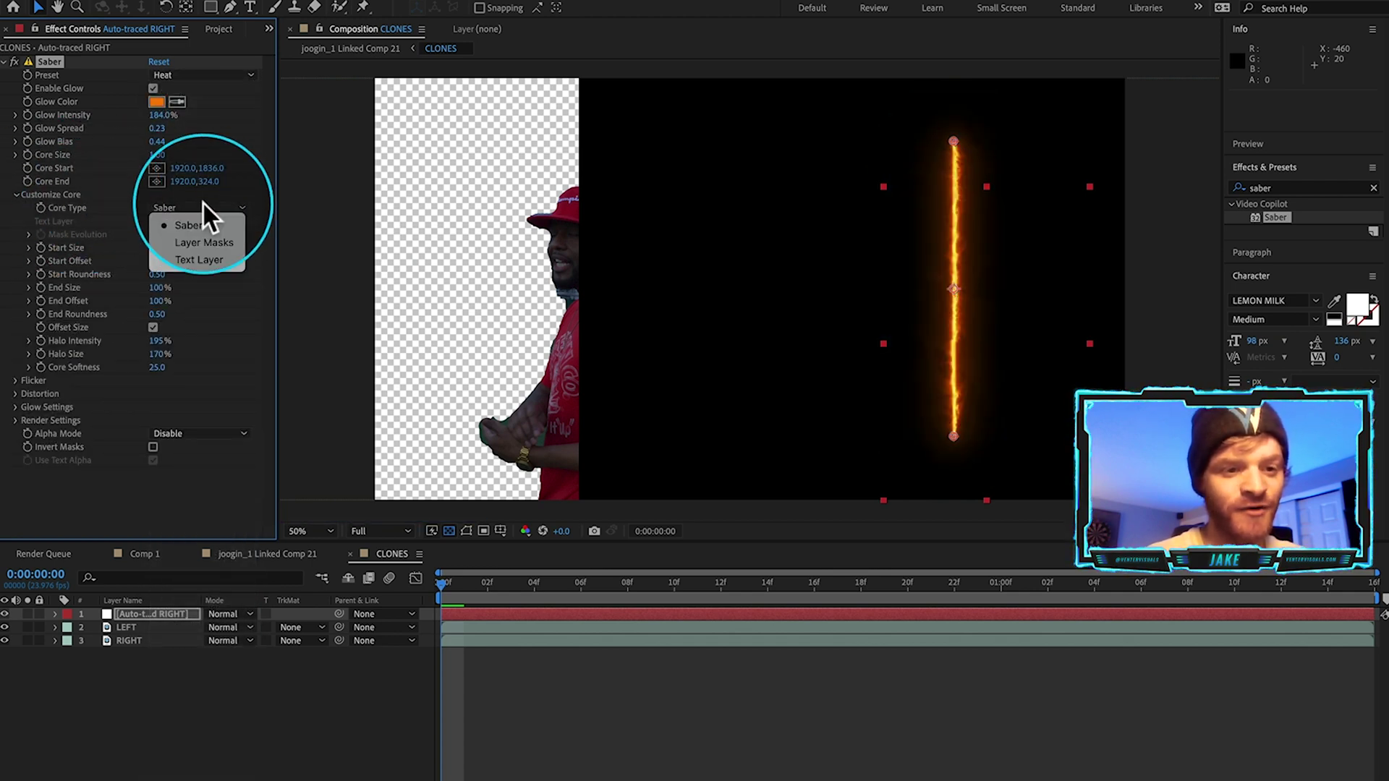
{"action": "left_click", "coordinate": [211, 245]}
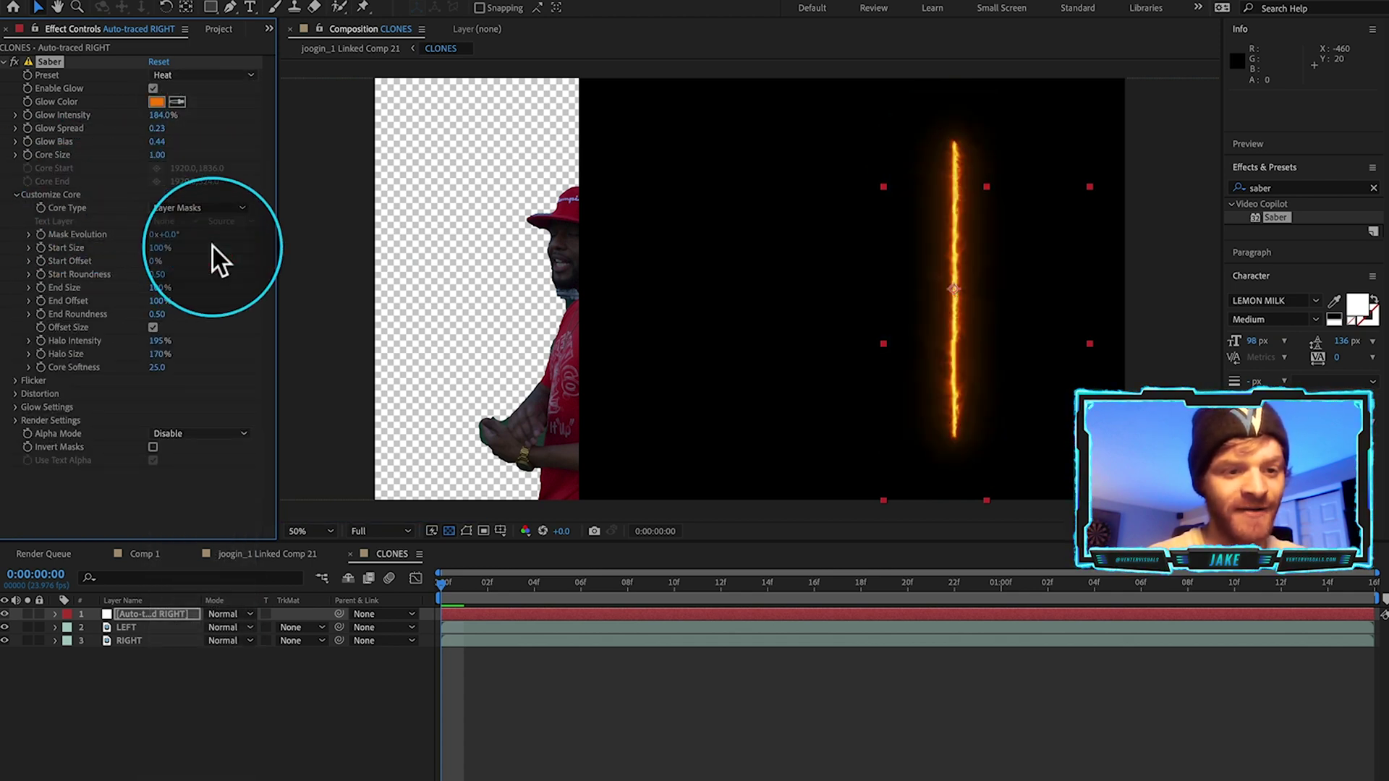
{"action": "left_click", "coordinate": [16, 422]}
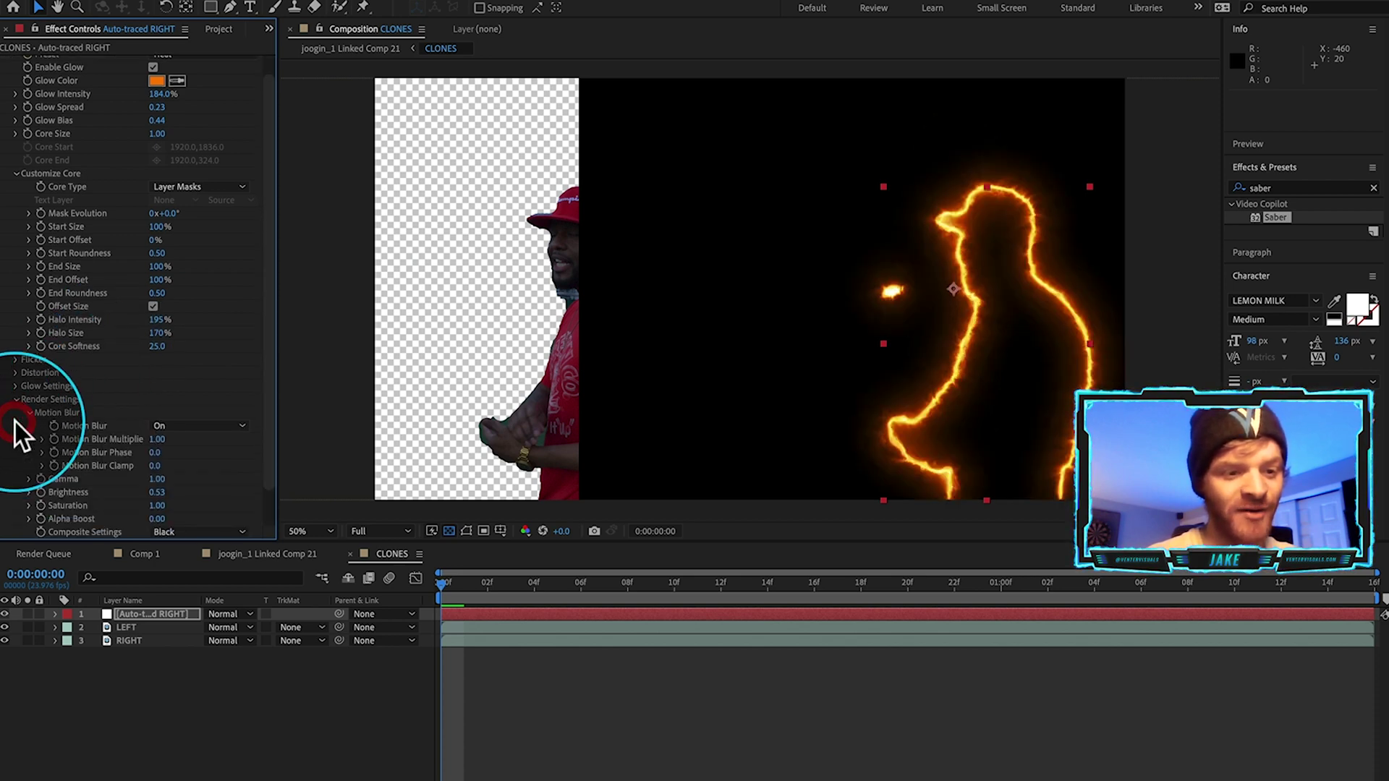
{"action": "scroll", "coordinate": [121, 392], "scroll_direction": "down", "scroll_amount": 2}
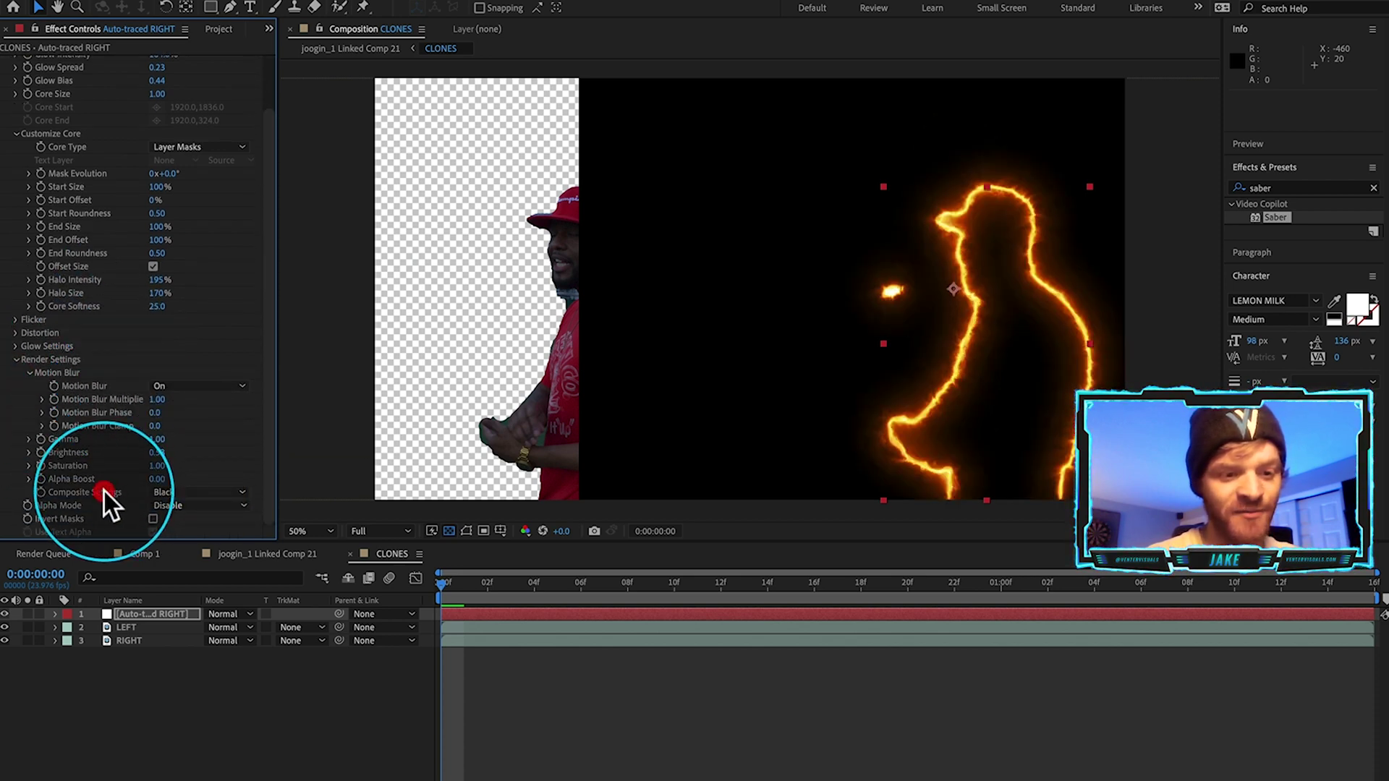
{"action": "left_click", "coordinate": [191, 492]}
{"action": "left_click", "coordinate": [199, 512]}
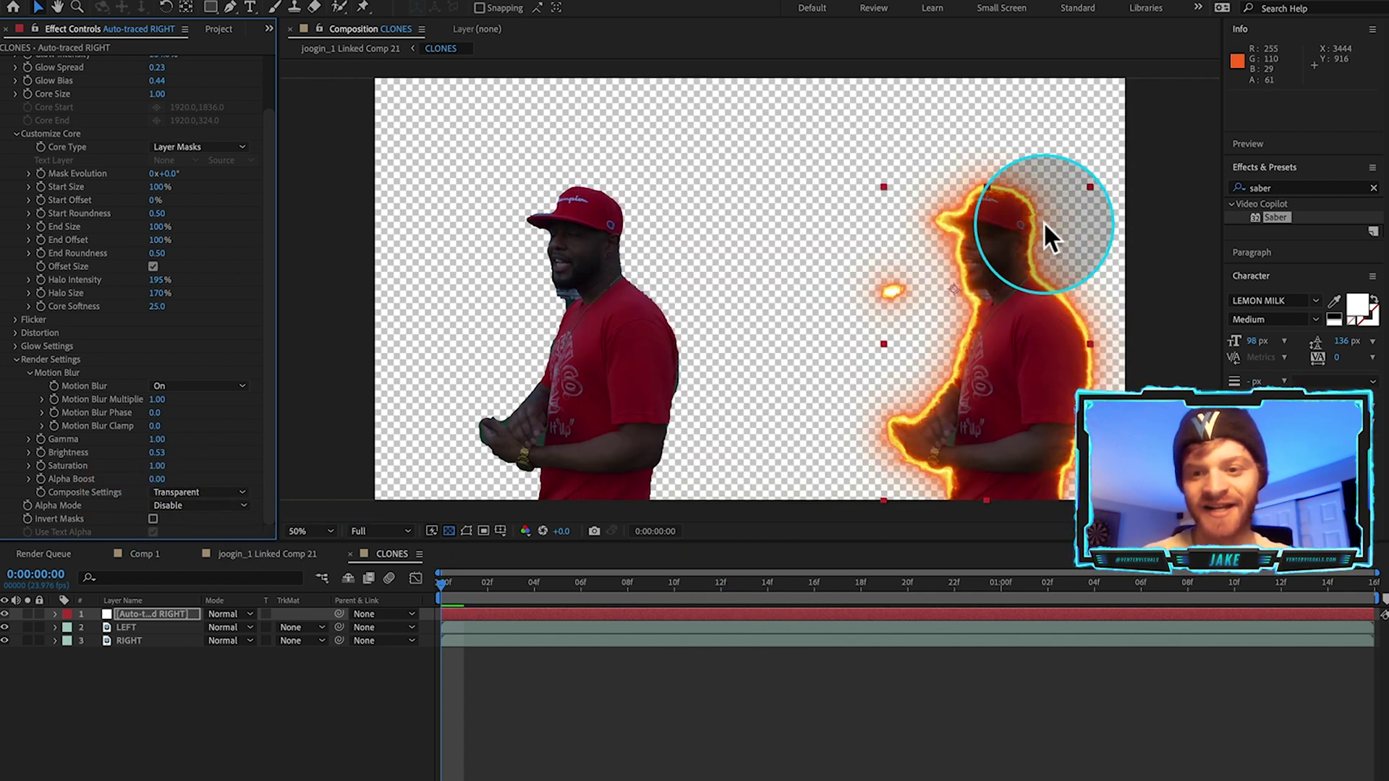
Move the auto-traced RIGHT layer out of CLONES into joogin_1 Linked Comp 21, directly beneath the falling-bills layer
{"action": "left_click", "coordinate": [796, 713]}
{"action": "left_click", "coordinate": [148, 613]}
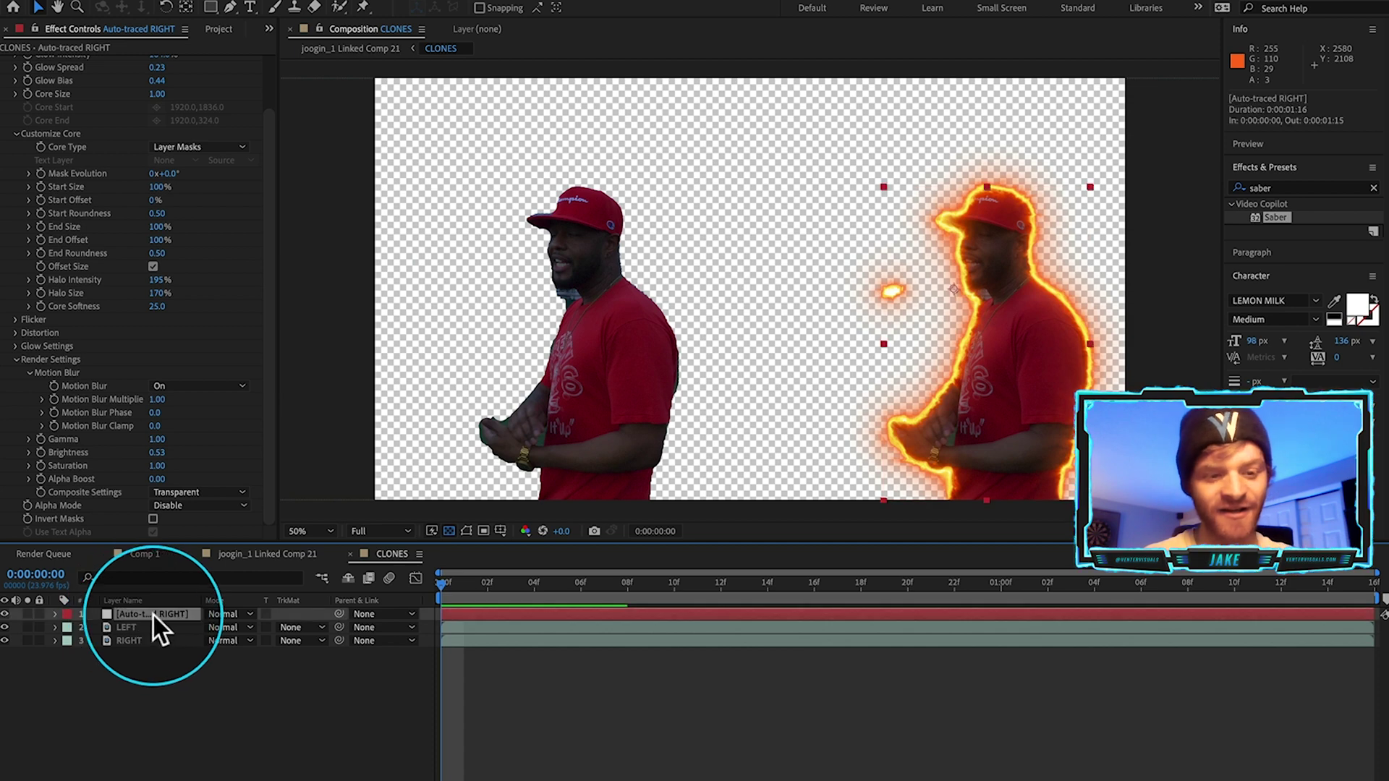
{"action": "key", "text": "super+x"}
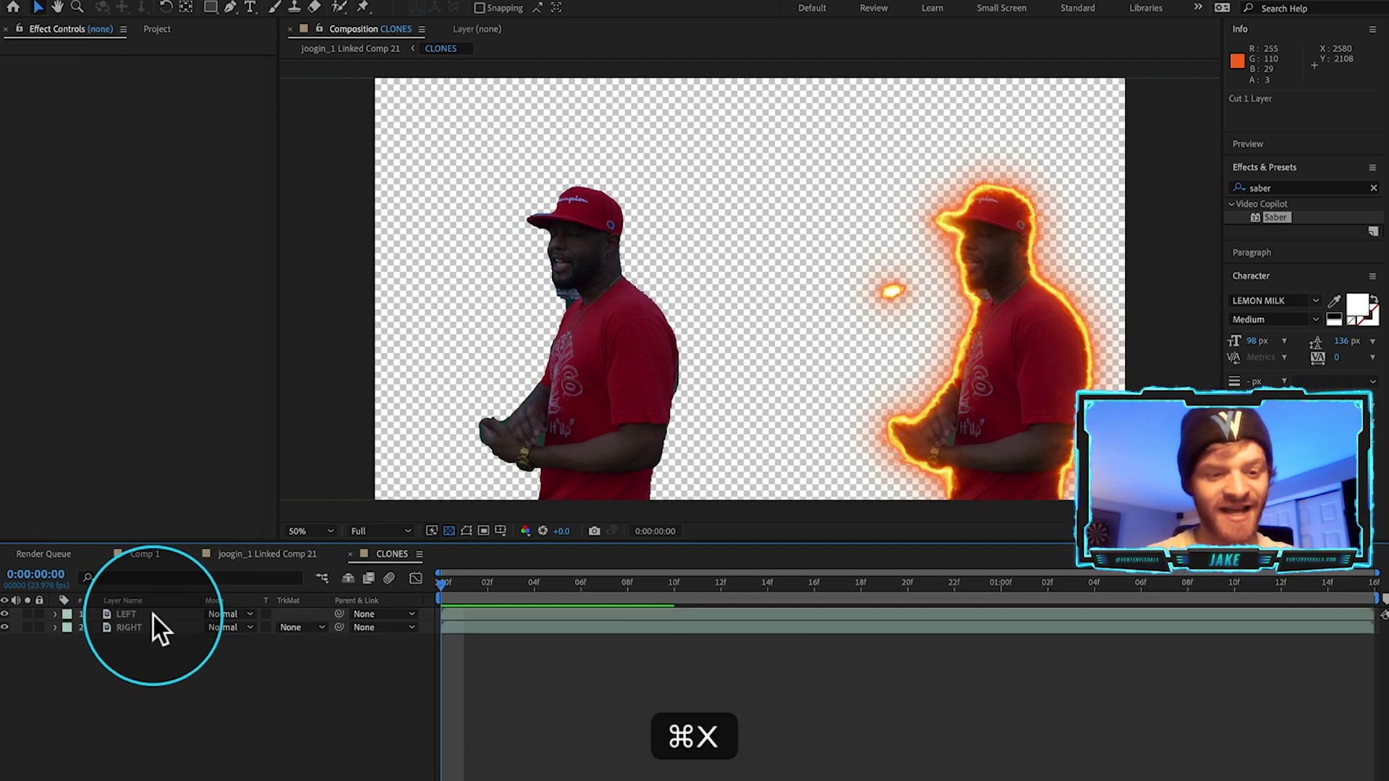
{"action": "left_click", "coordinate": [274, 552]}
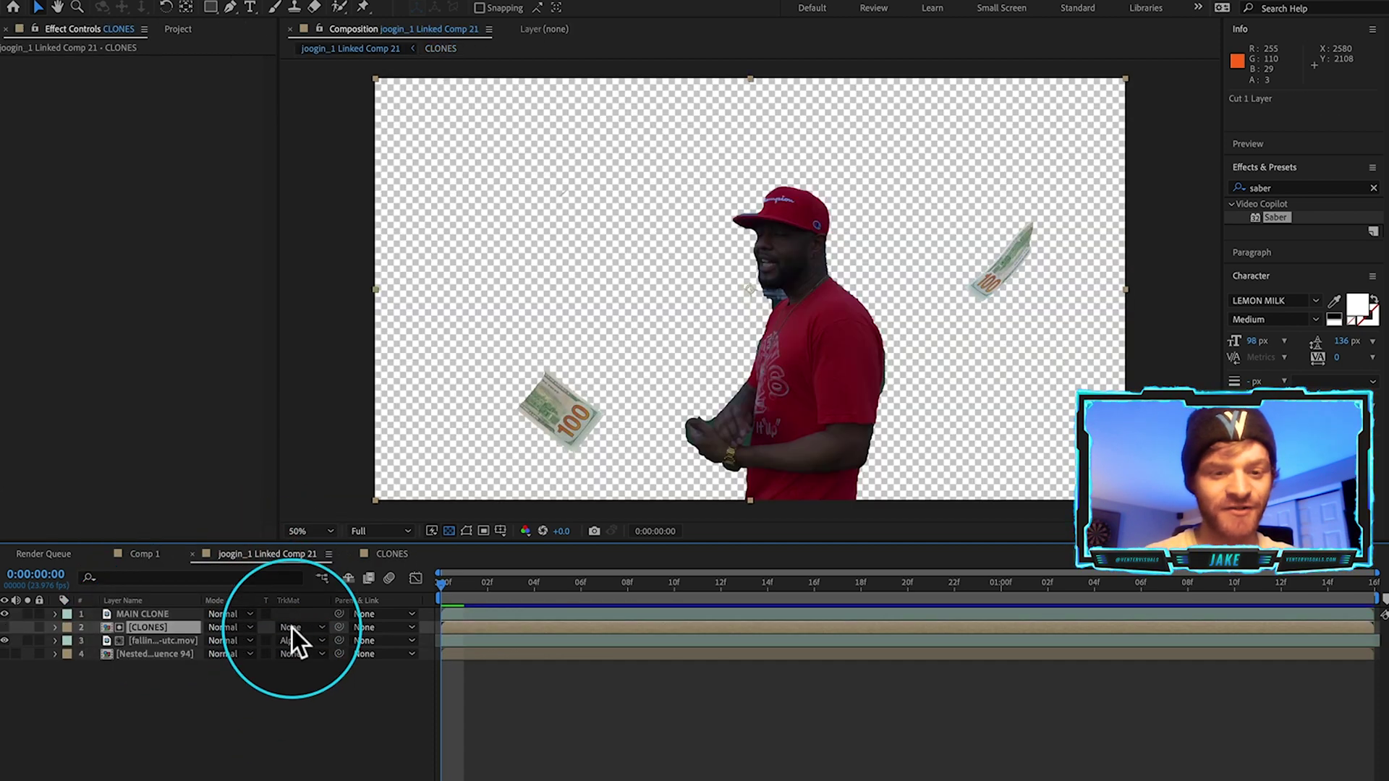
{"action": "key", "text": "space"}
{"action": "left_click", "coordinate": [961, 611]}
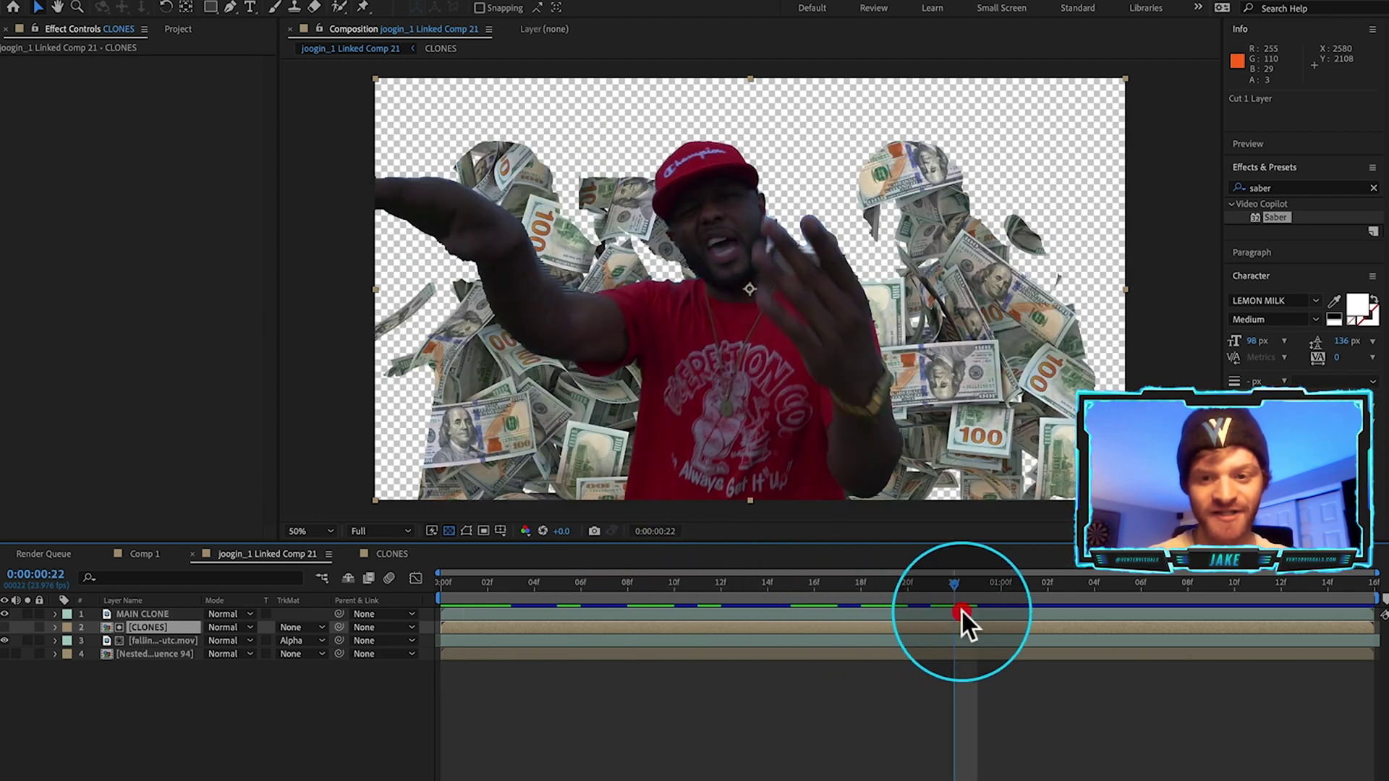
{"action": "left_click", "coordinate": [603, 706]}
{"action": "key", "text": "super+v"}
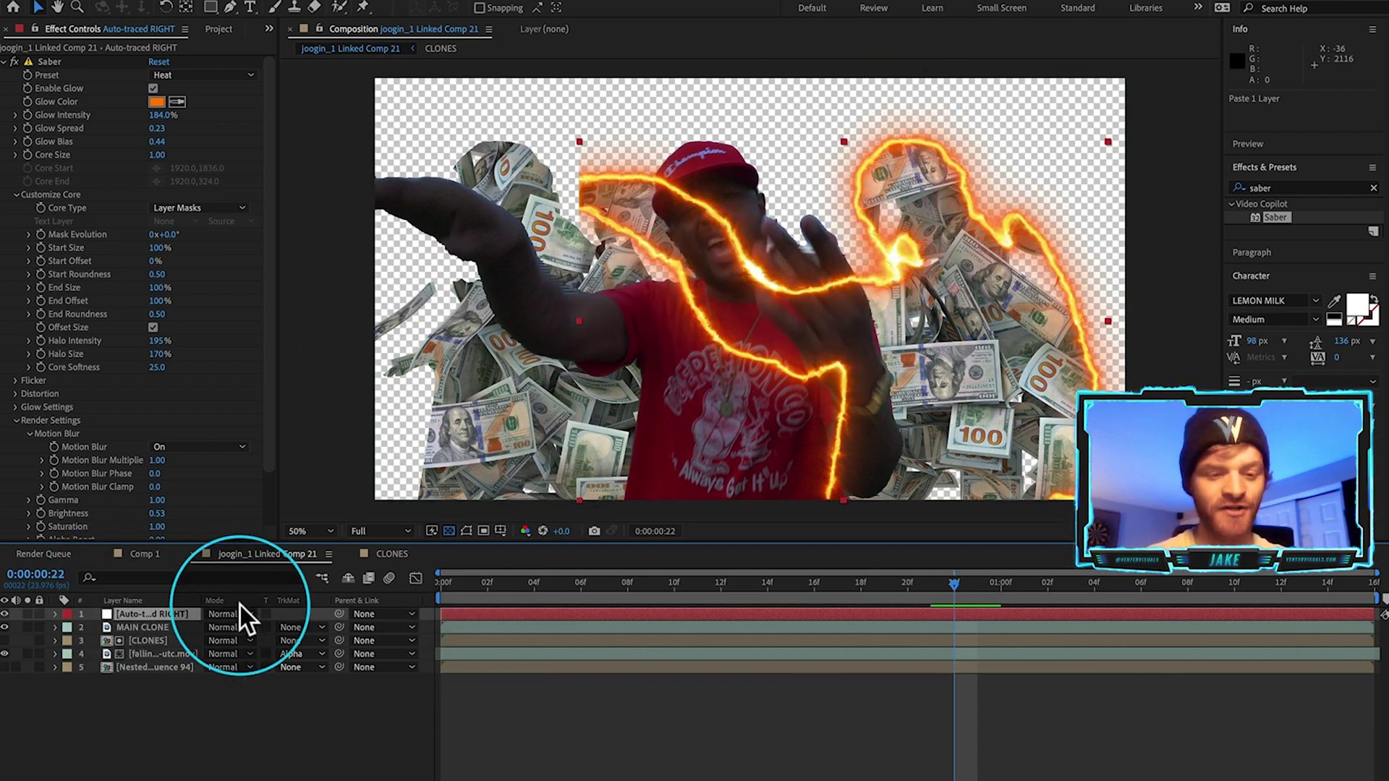
{"action": "left_click_drag", "start_coordinate": [165, 612], "coordinate": [154, 658]}
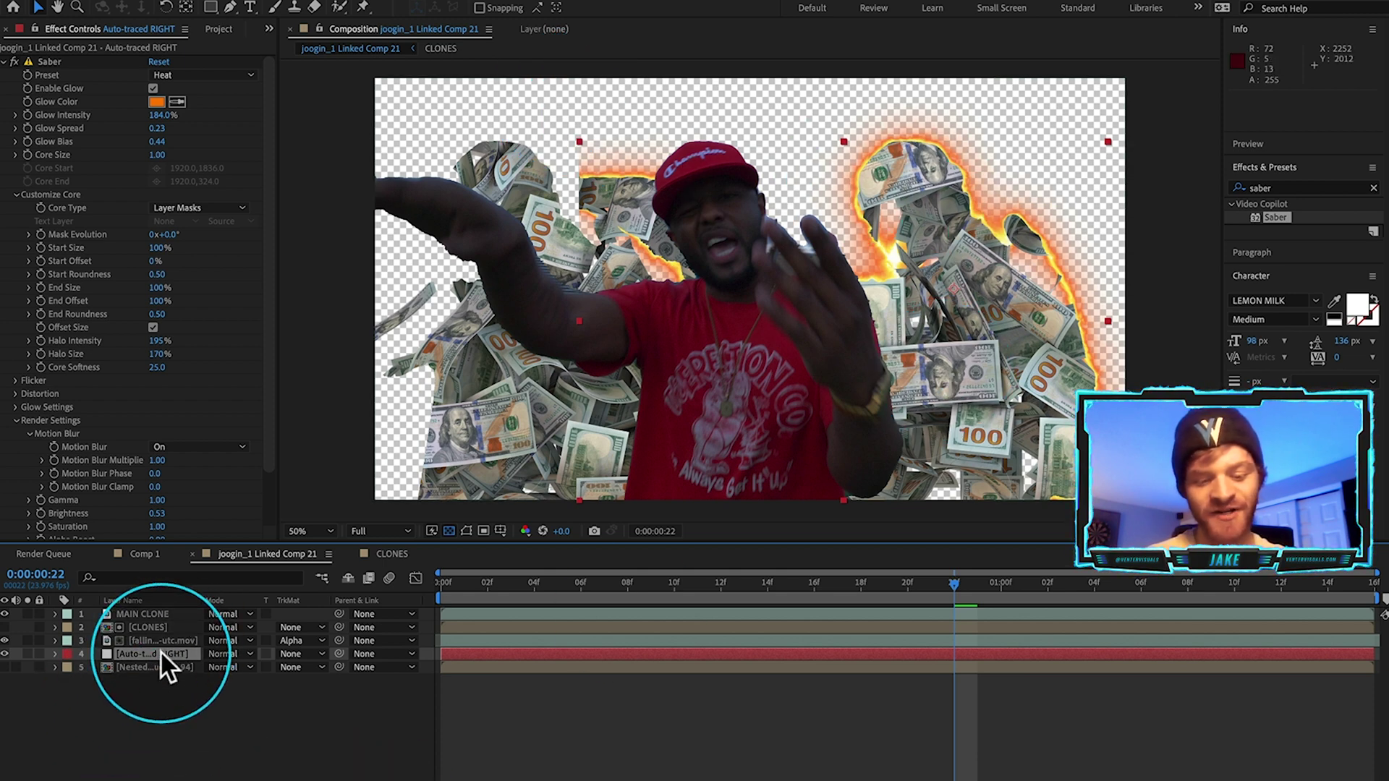
Duplicate the auto-traced outline layer and shift the copy horizontally onto the left clone, at position about 860, 1080
{"action": "key", "text": "super+d"}
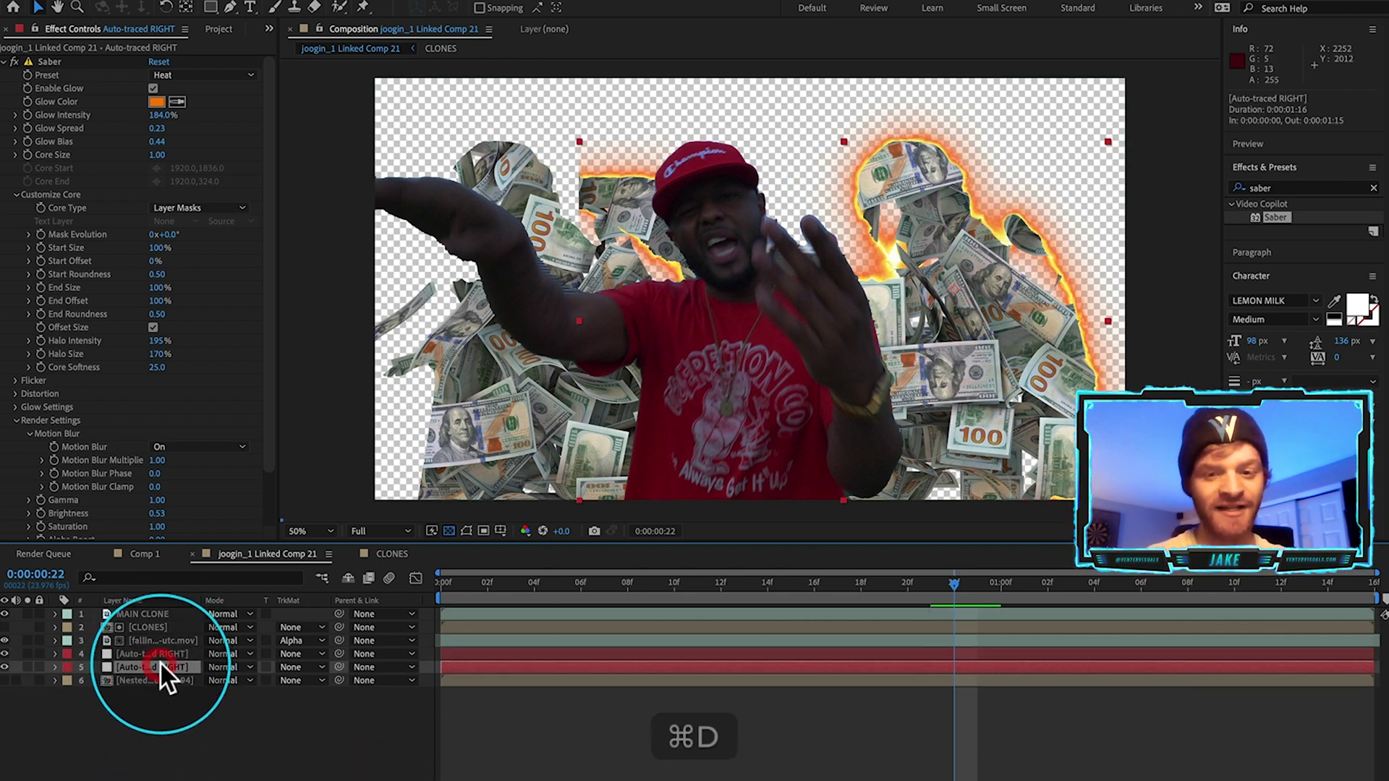
{"action": "left_click_drag", "start_coordinate": [987, 353], "coordinate": [601, 401]}
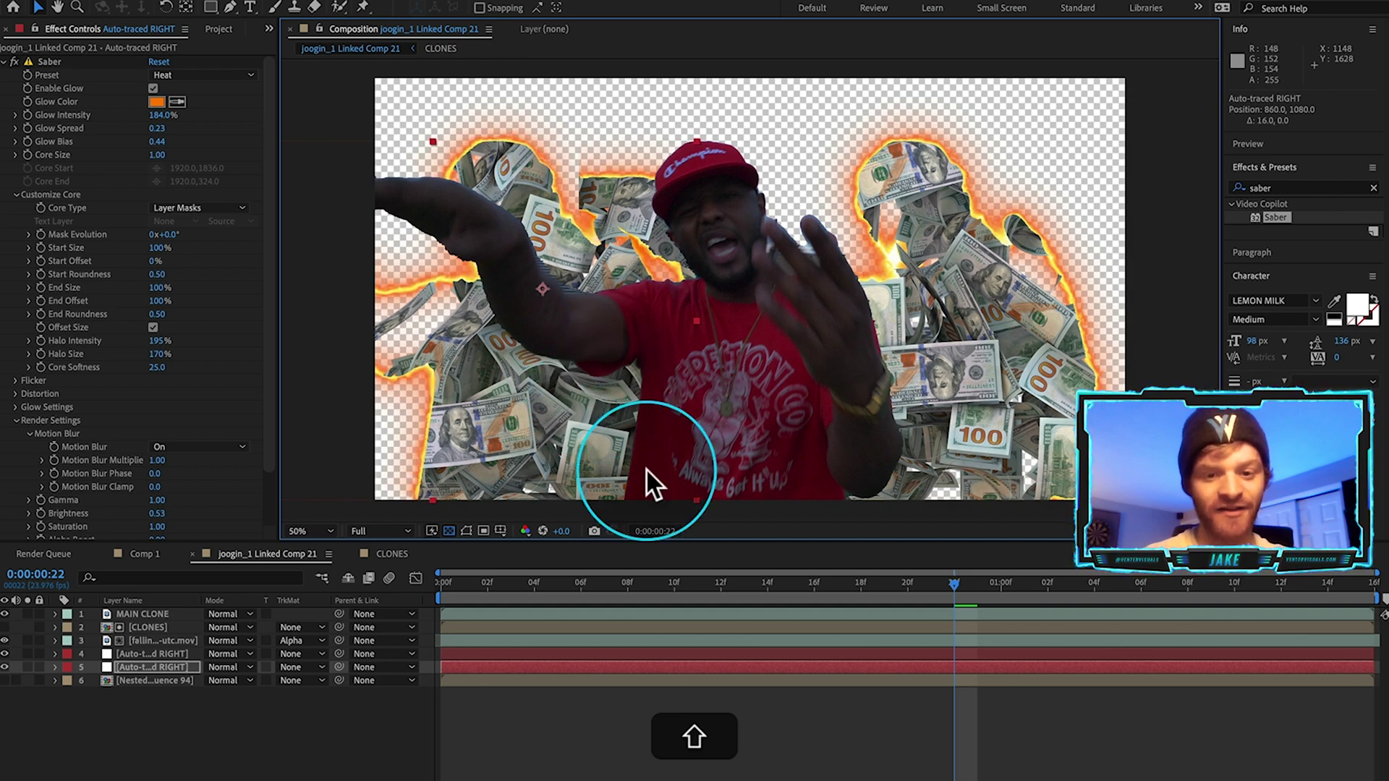
Play the composition from 0:00:00:00 and scrub to 0:00:00:18 to check the burning outlines around both clones
{"action": "left_click_drag", "start_coordinate": [623, 575], "coordinate": [440, 584]}
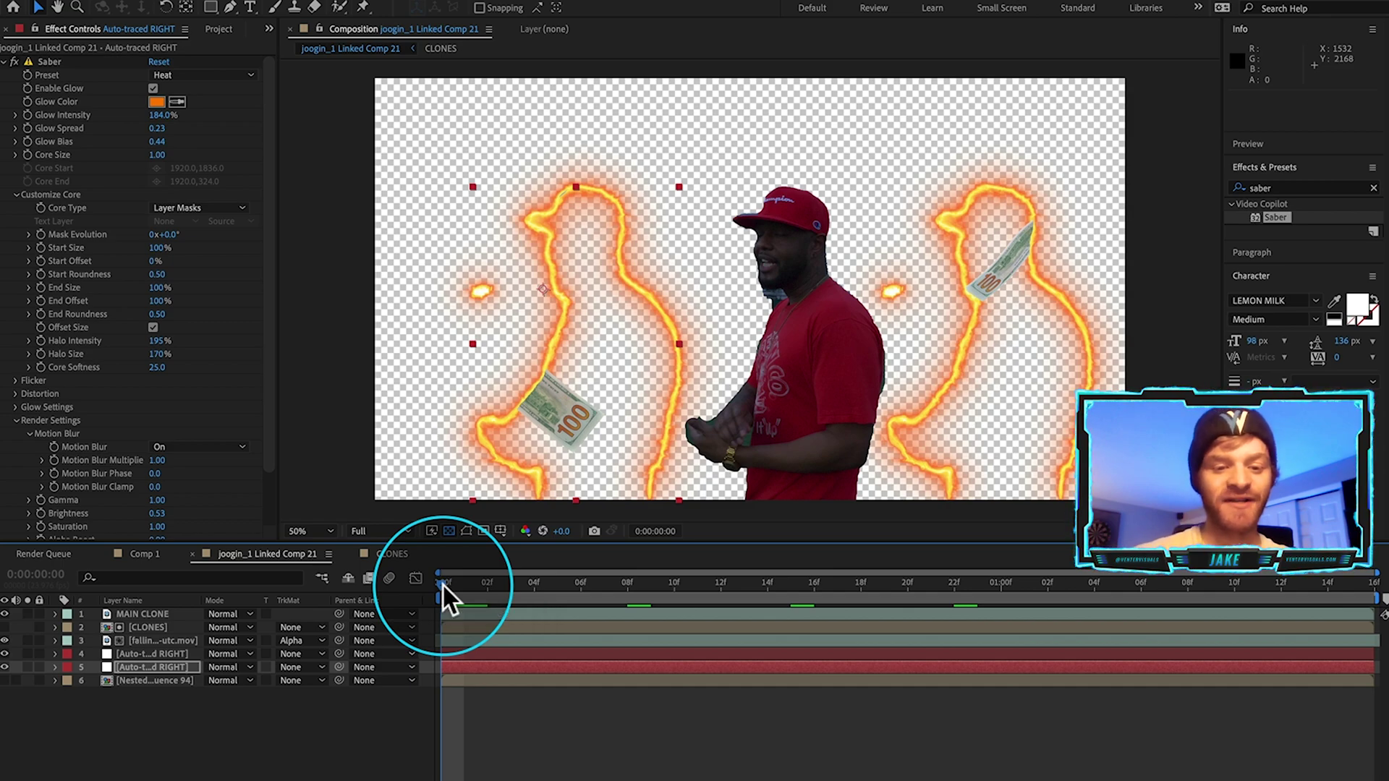
{"action": "key", "text": "space"}
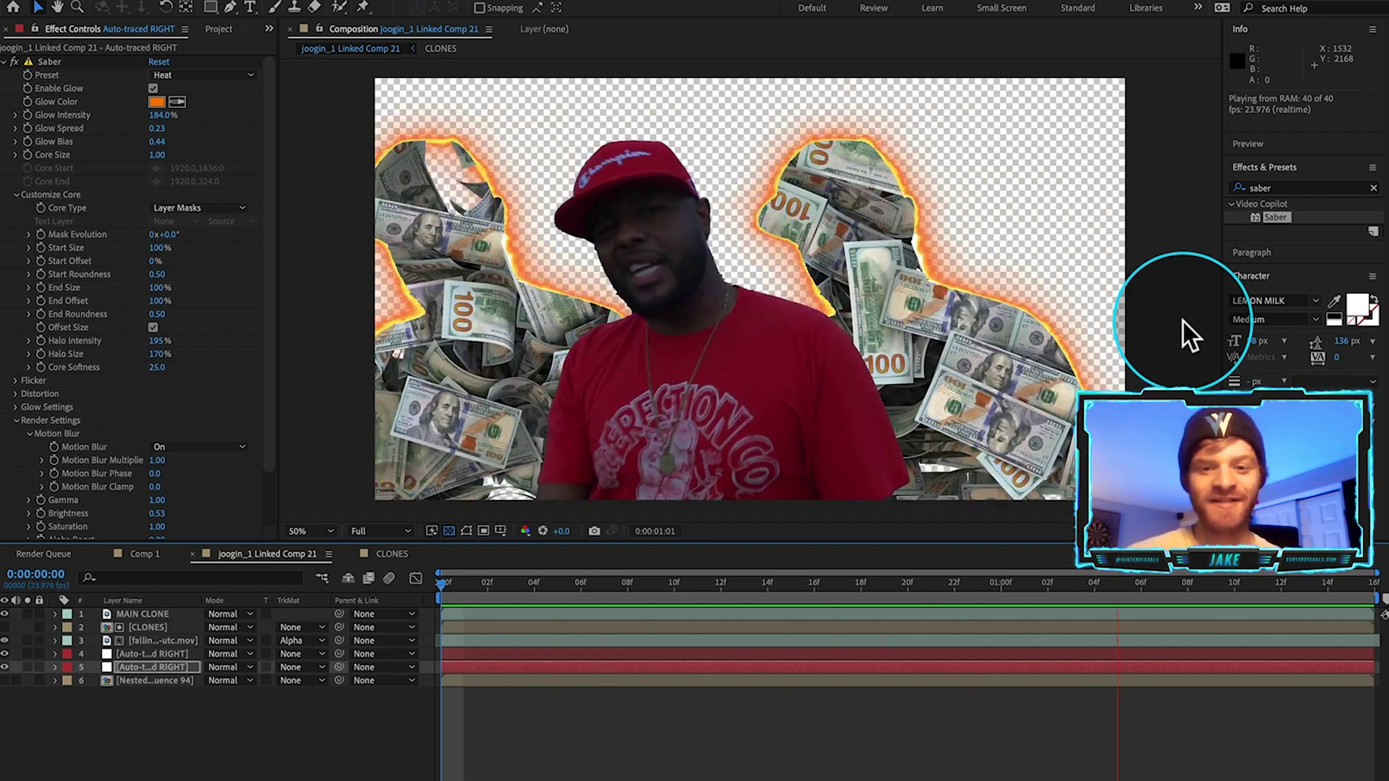
{"action": "key", "text": "space"}
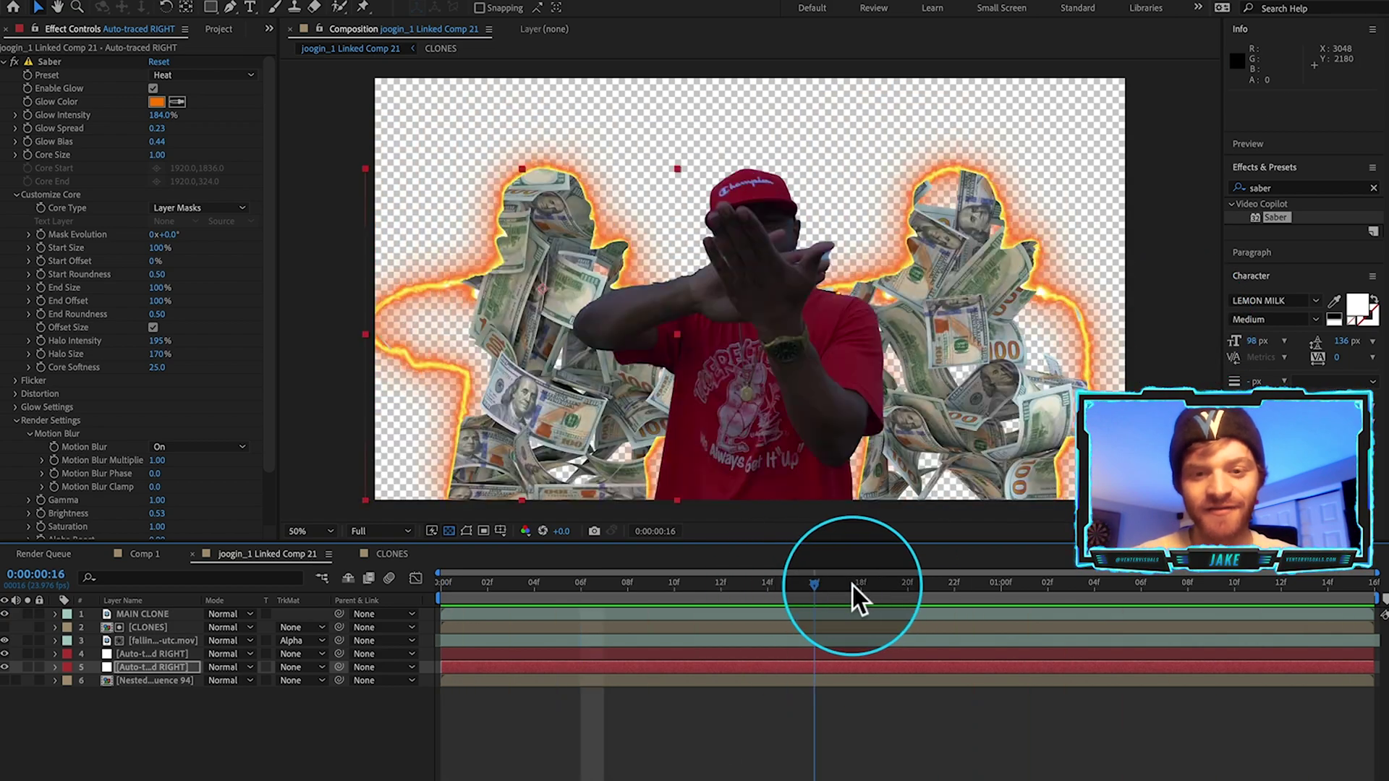
{"action": "left_click", "coordinate": [852, 583]}
Save the project, switch to Premiere Pro and select the P1011624.MP4 clip in Nested Sequence 82
{"action": "key", "text": "super+s"}
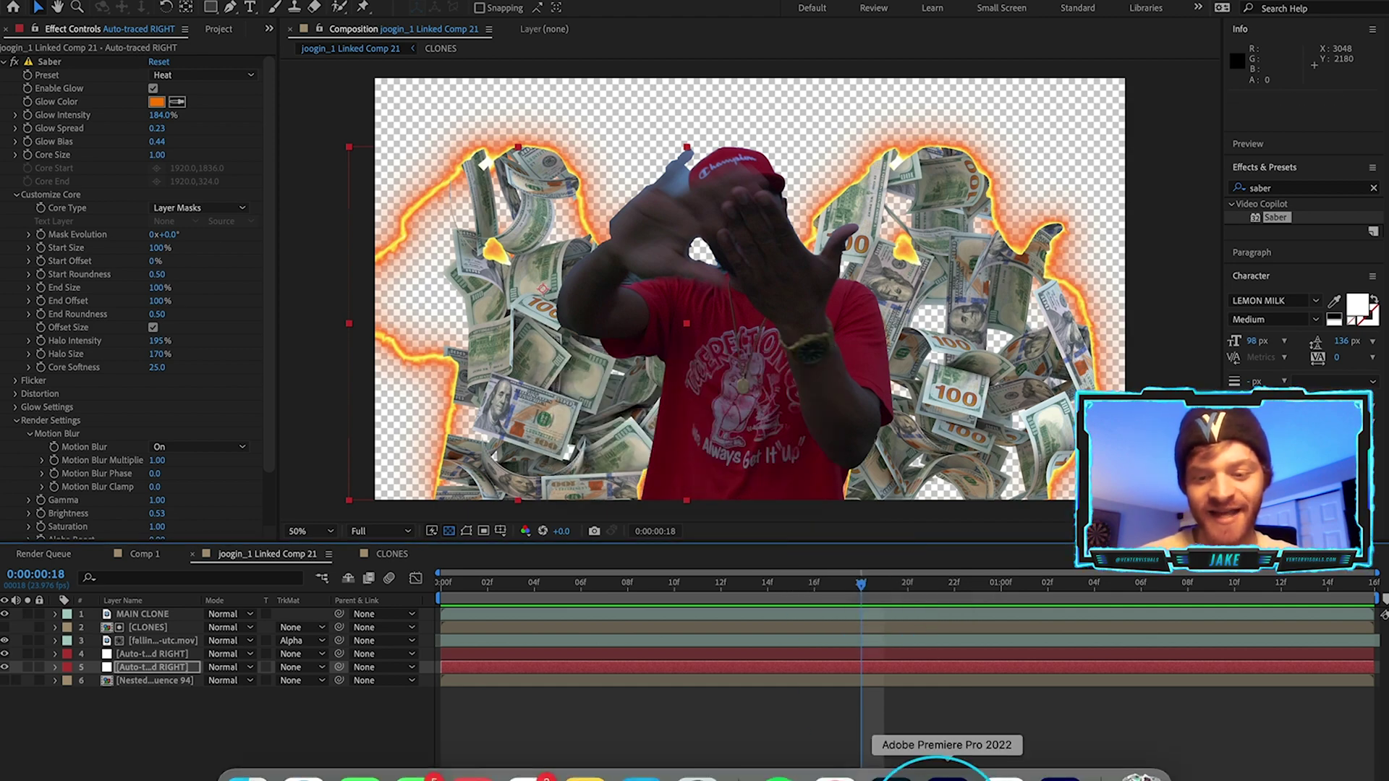
{"action": "left_click", "coordinate": [944, 777]}
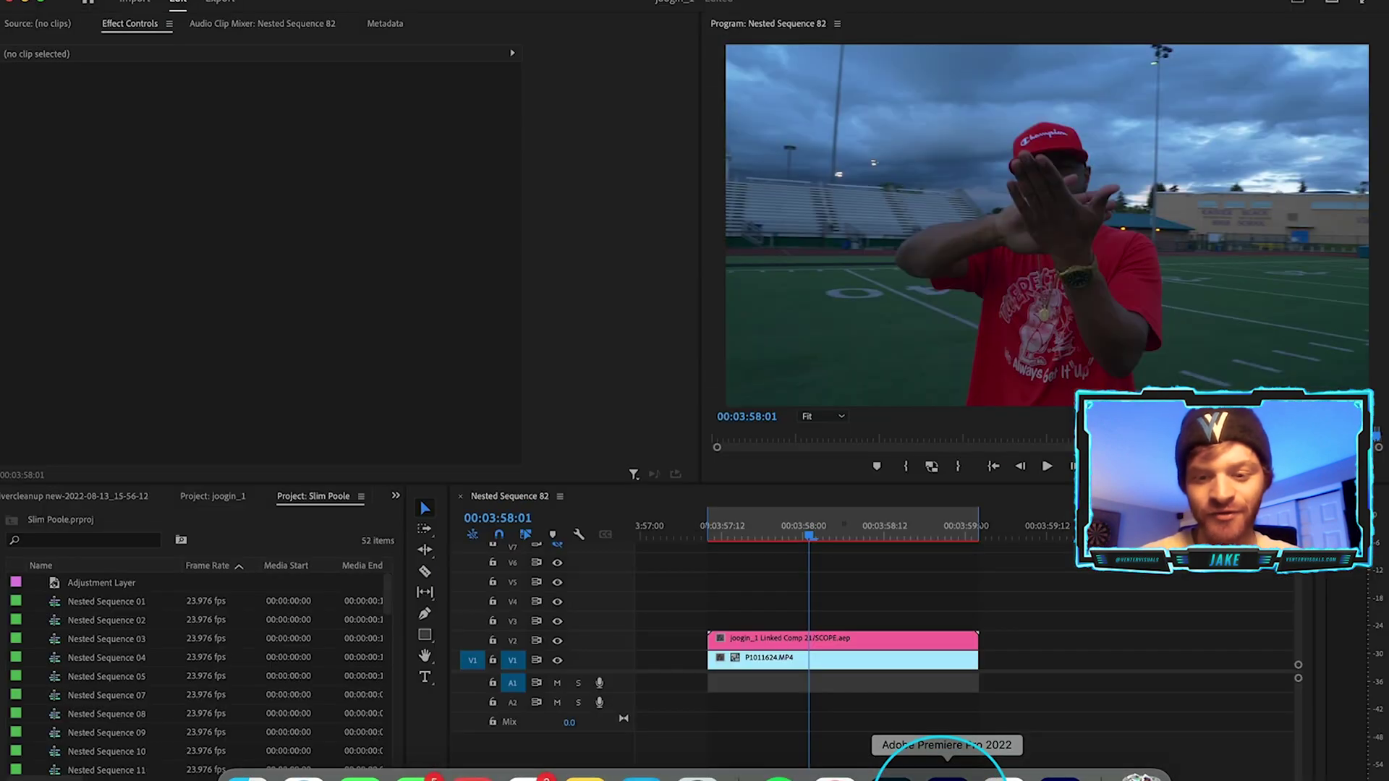
{"action": "left_click", "coordinate": [854, 602]}
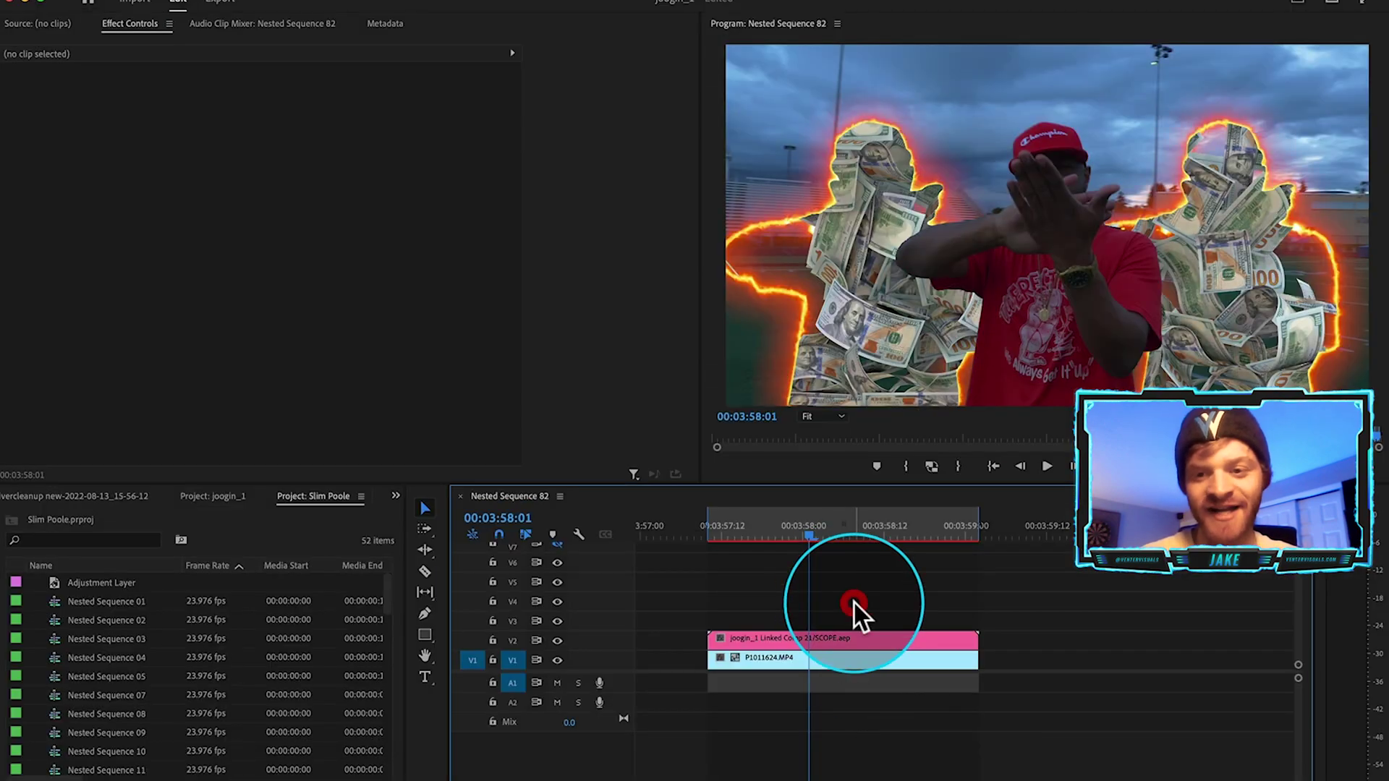
{"action": "left_click", "coordinate": [811, 654]}
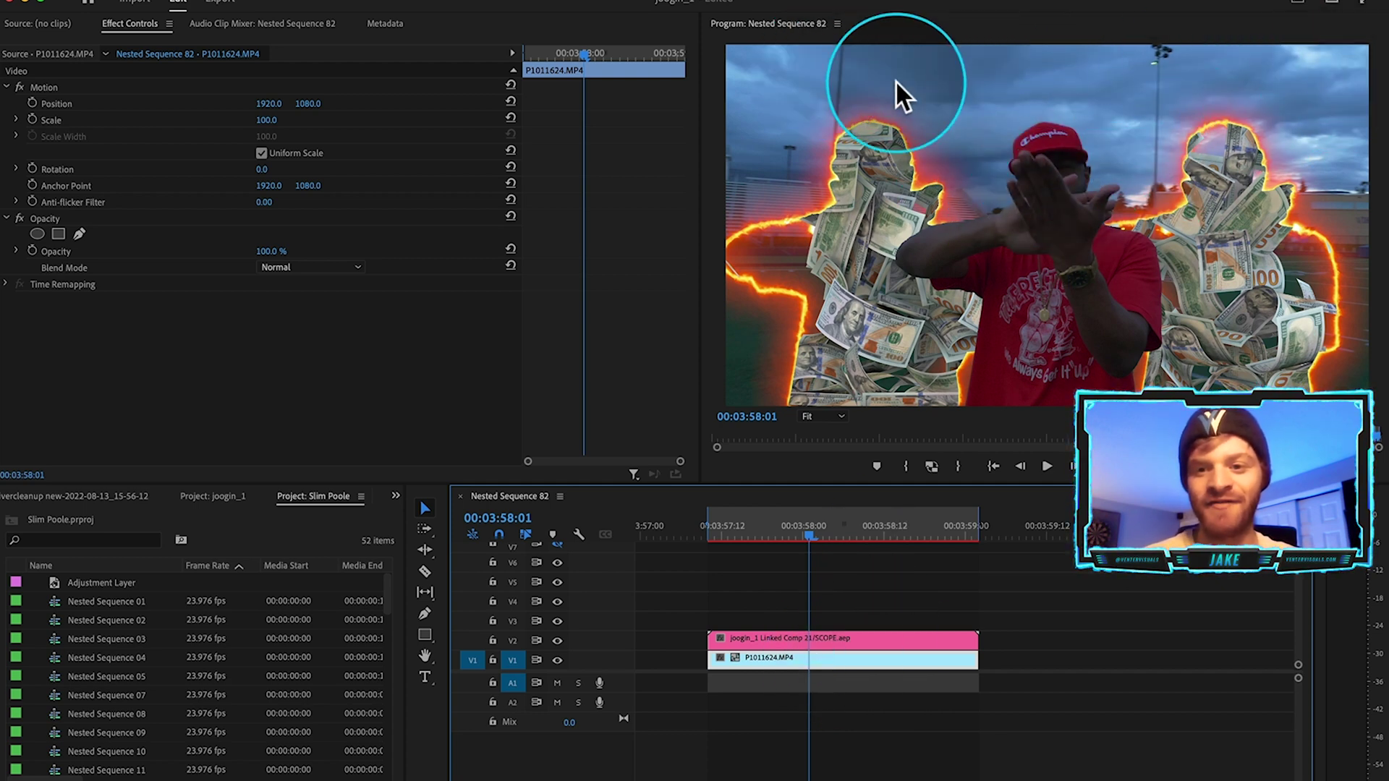
Mark an In point at 00:03:57:06, just before the joogin_1 Linked Comp 21 clip, and an Out point shortly after its end
{"action": "left_click", "coordinate": [723, 638]}
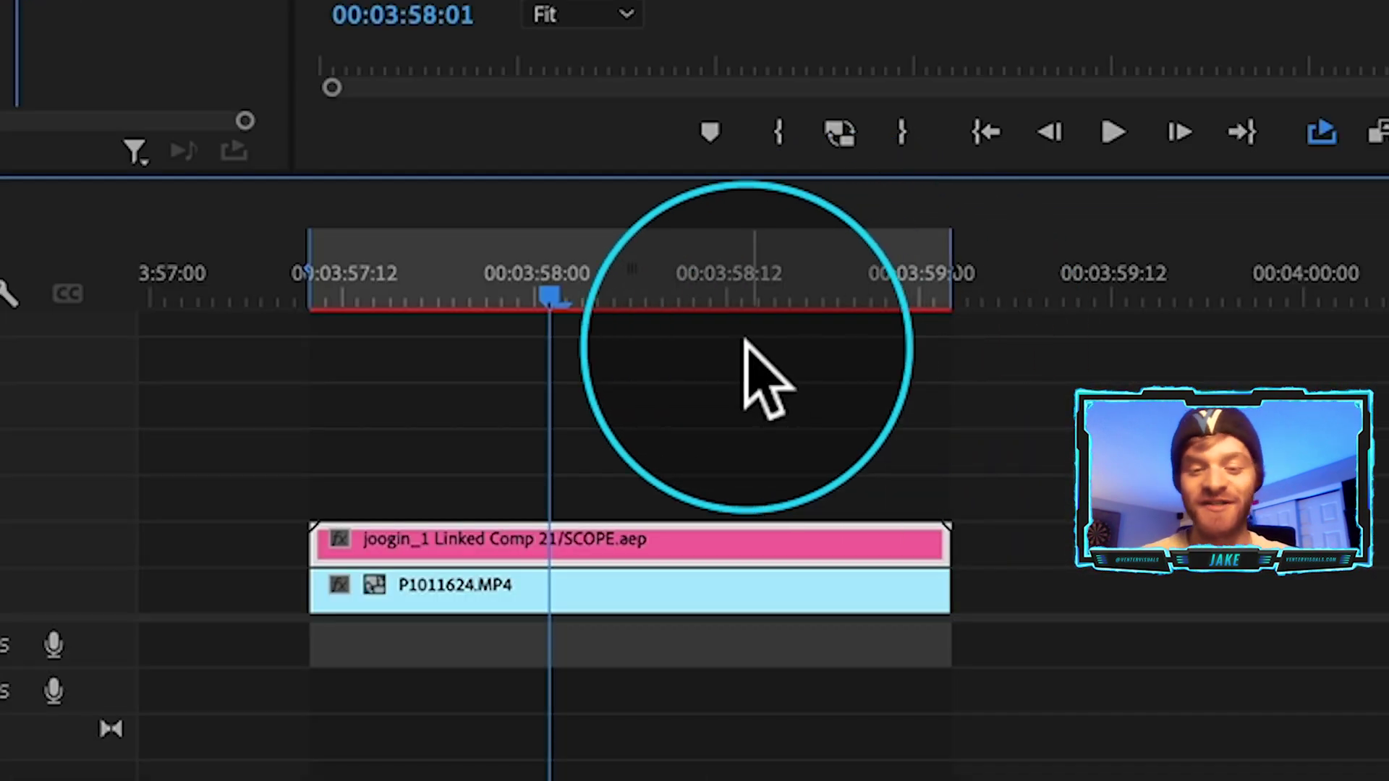
{"action": "left_click_drag", "start_coordinate": [295, 280], "coordinate": [297, 279]}
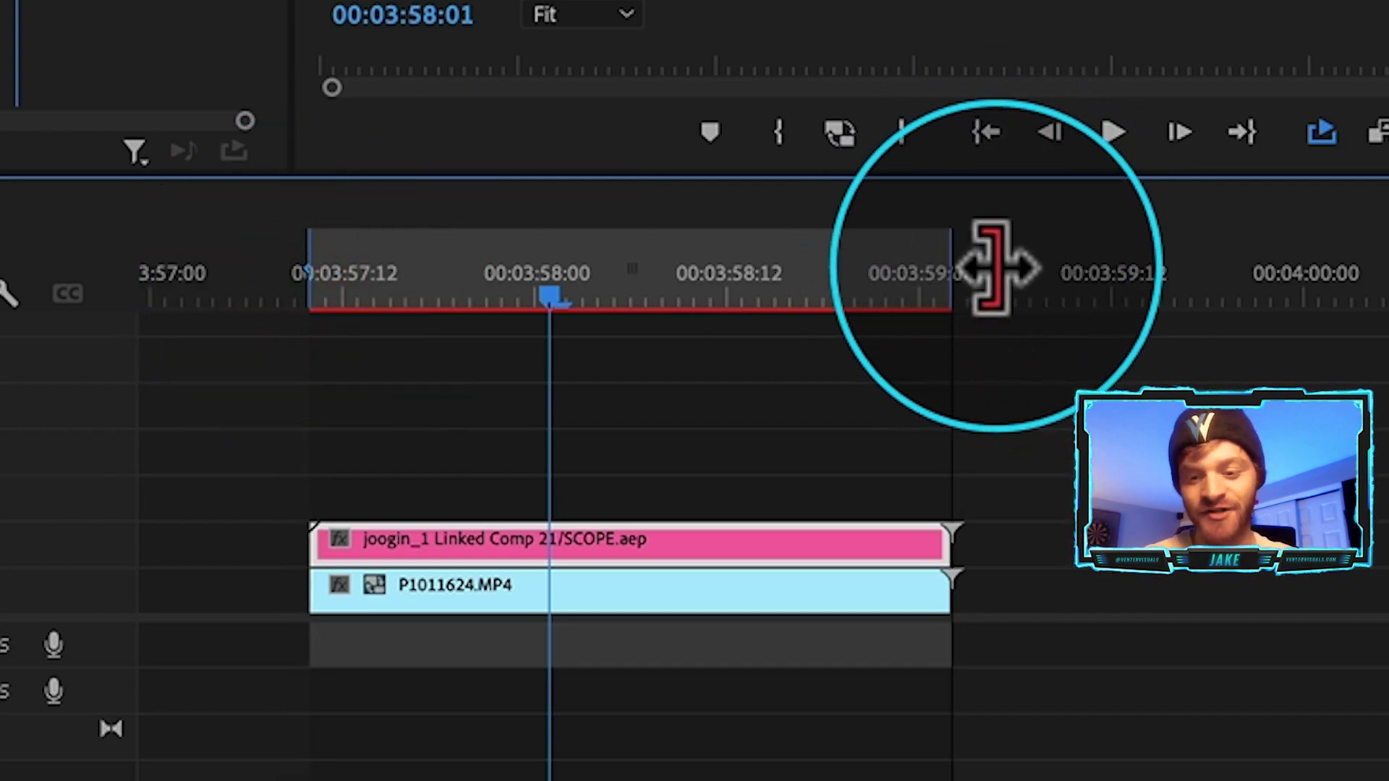
{"action": "left_click", "coordinate": [248, 275]}
{"action": "key", "text": "i"}
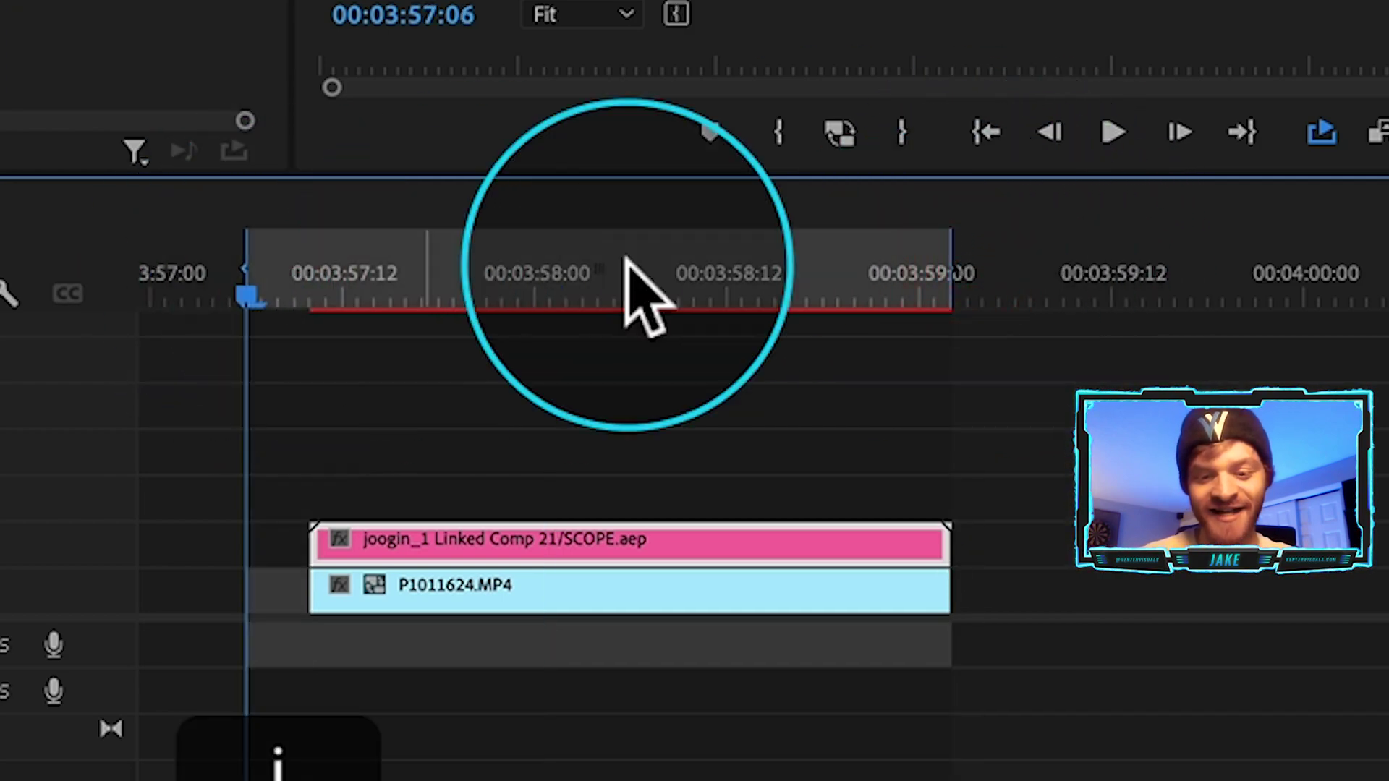
{"action": "left_click", "coordinate": [1015, 293]}
{"action": "key", "text": "o"}
Move the playhead to 00:03:57:23 and render the sequence's video previews from In to Out
{"action": "left_click", "coordinate": [519, 278]}
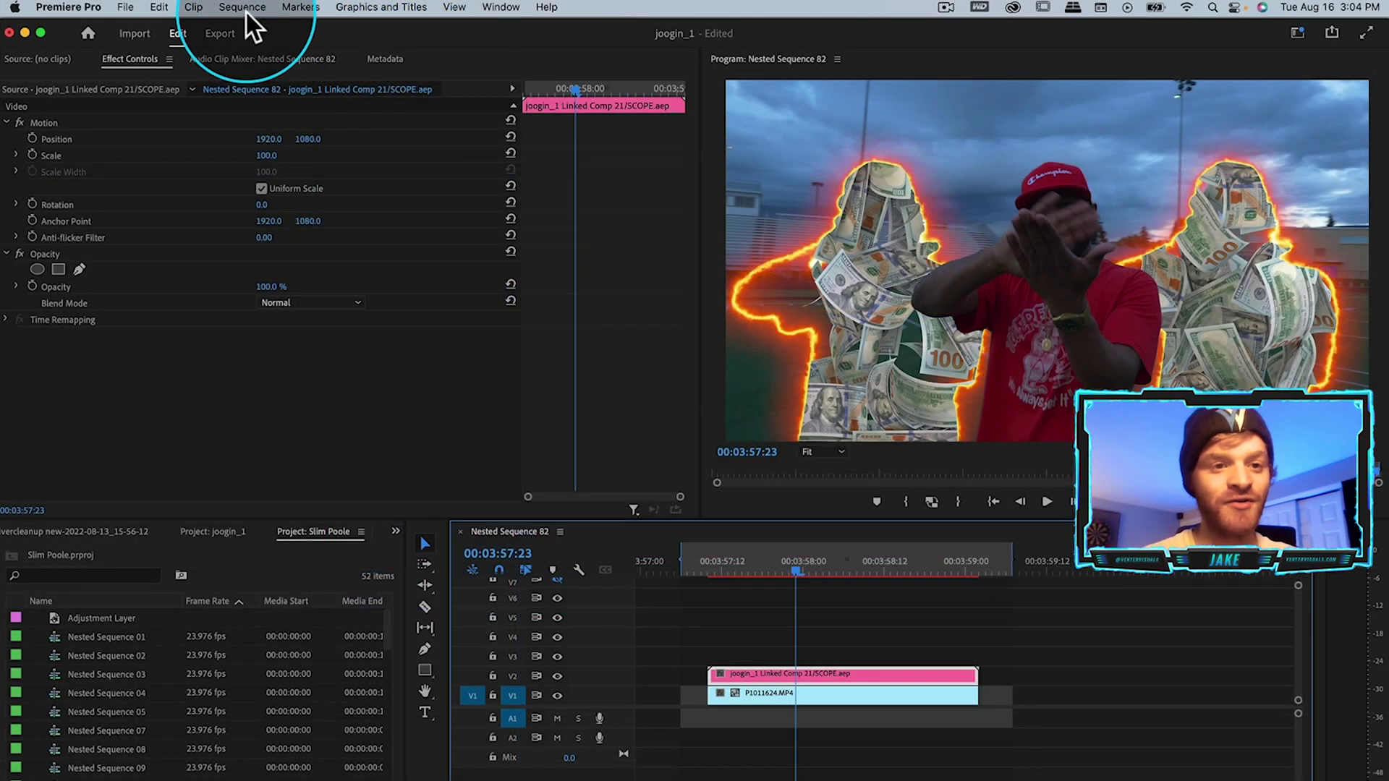
{"action": "left_click", "coordinate": [245, 6]}
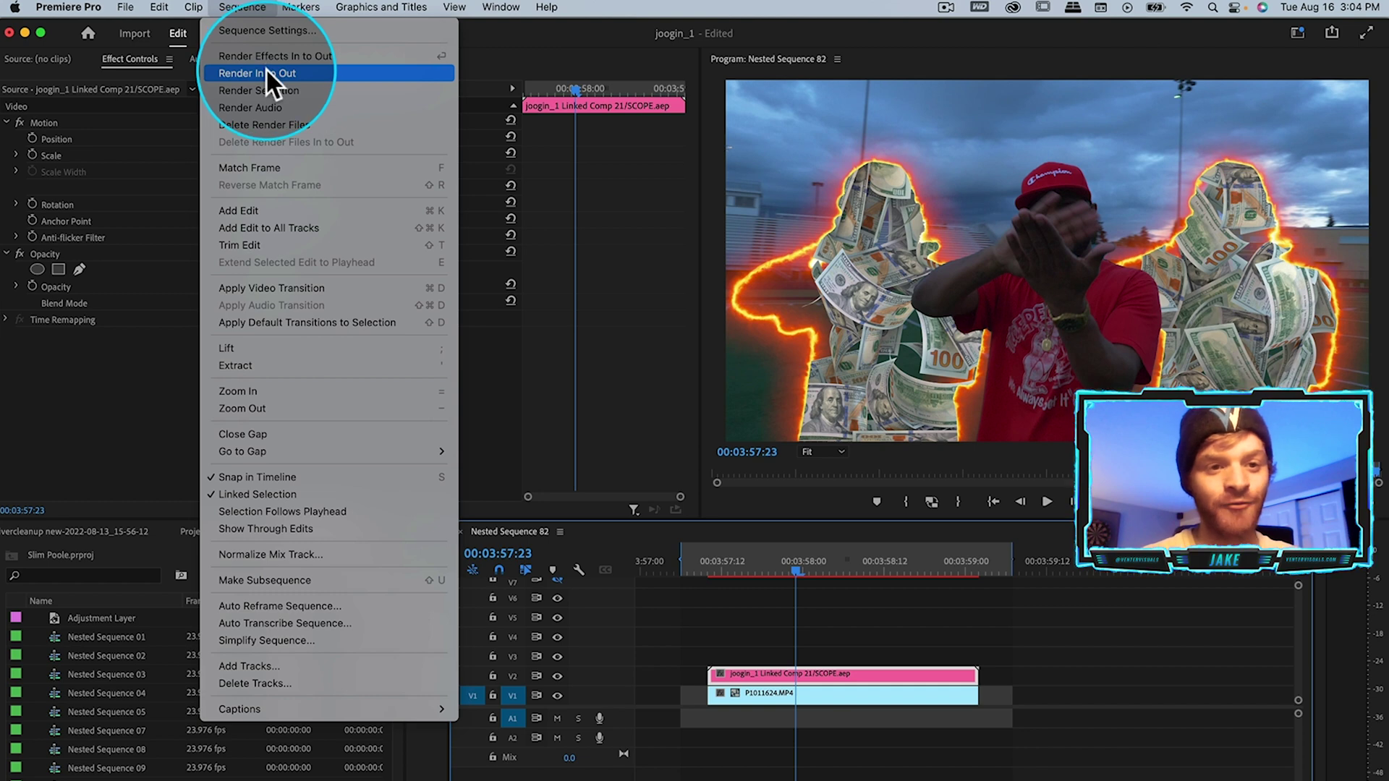
{"action": "left_click", "coordinate": [266, 69]}
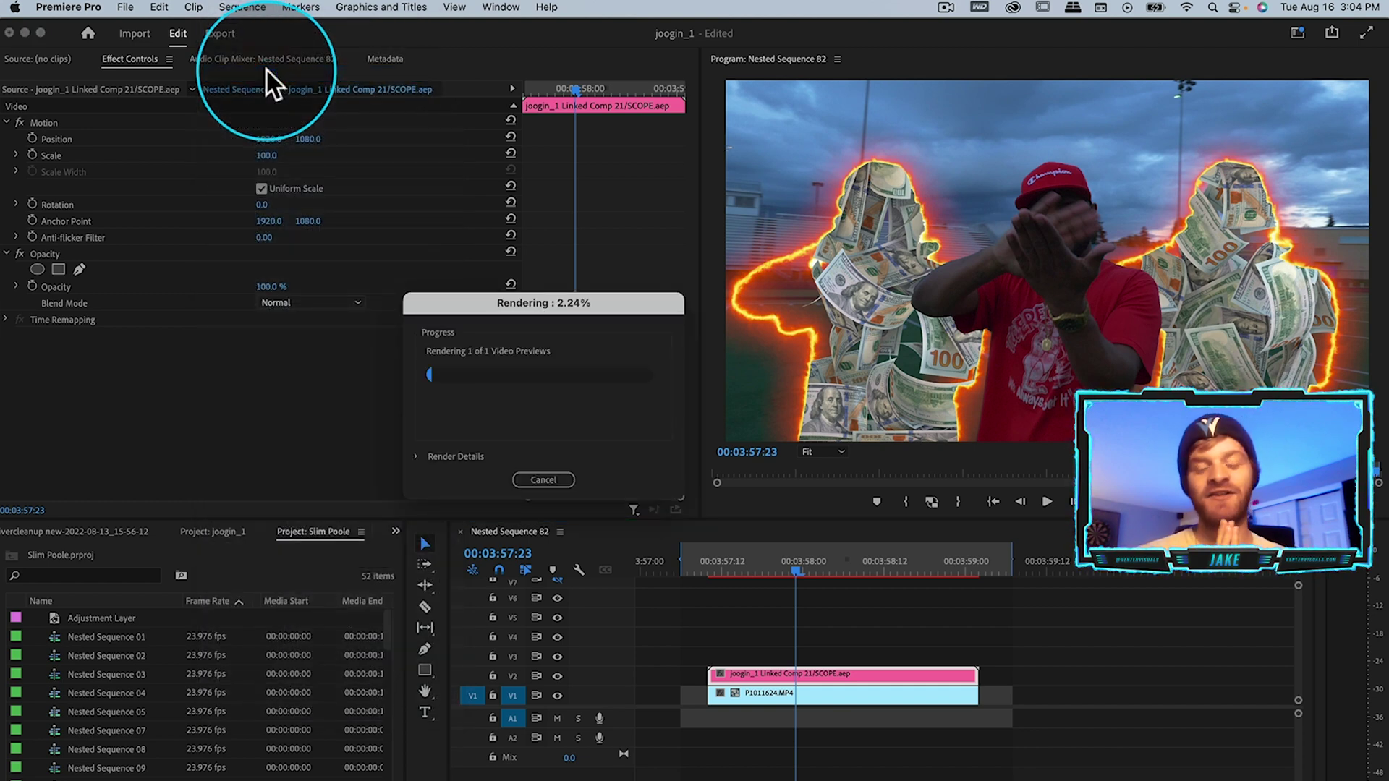